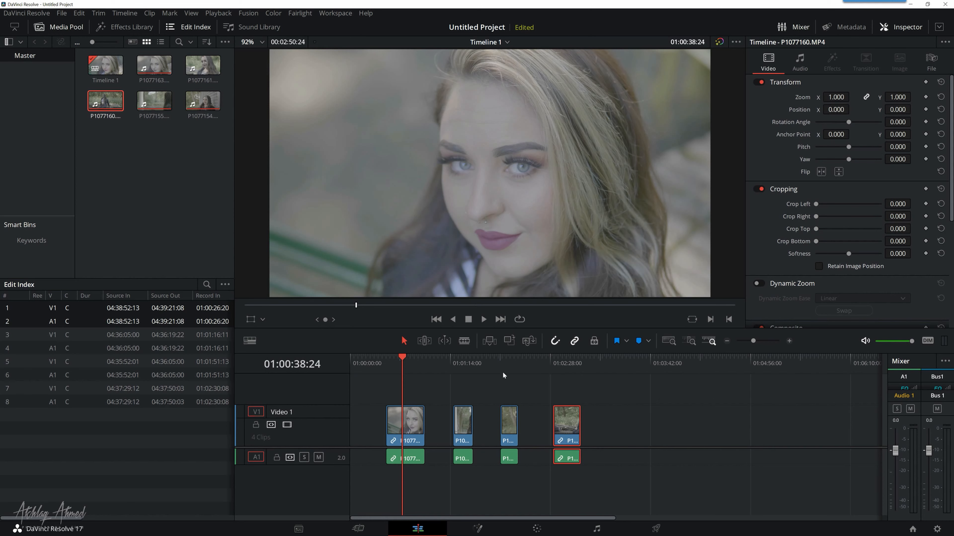
Step: Open the first clip at about 01:00:38:24 for color grading and display its waveform in a separate floating scopes window
{"action": "left_click", "coordinate": [401, 359]}
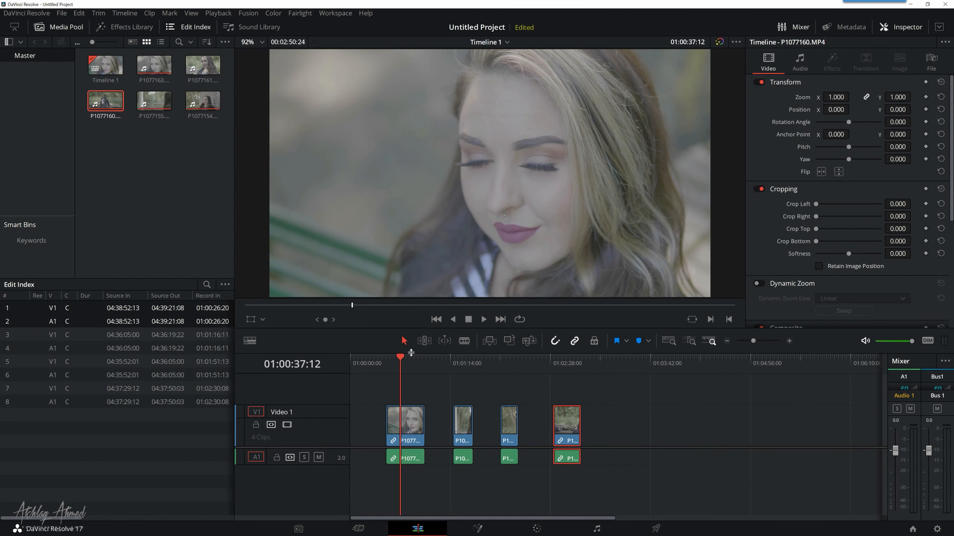
{"action": "left_click_drag", "start_coordinate": [405, 359], "coordinate": [402, 357]}
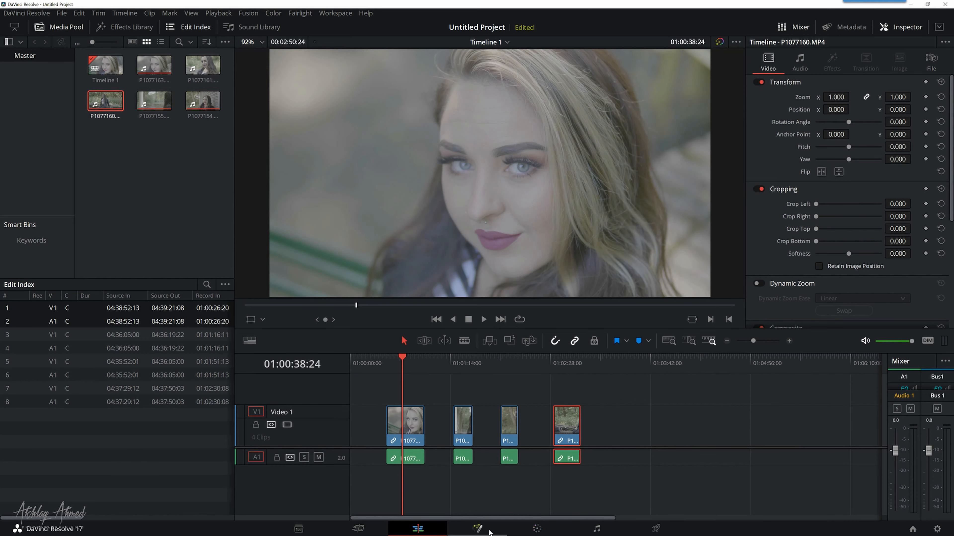
{"action": "left_click", "coordinate": [536, 530]}
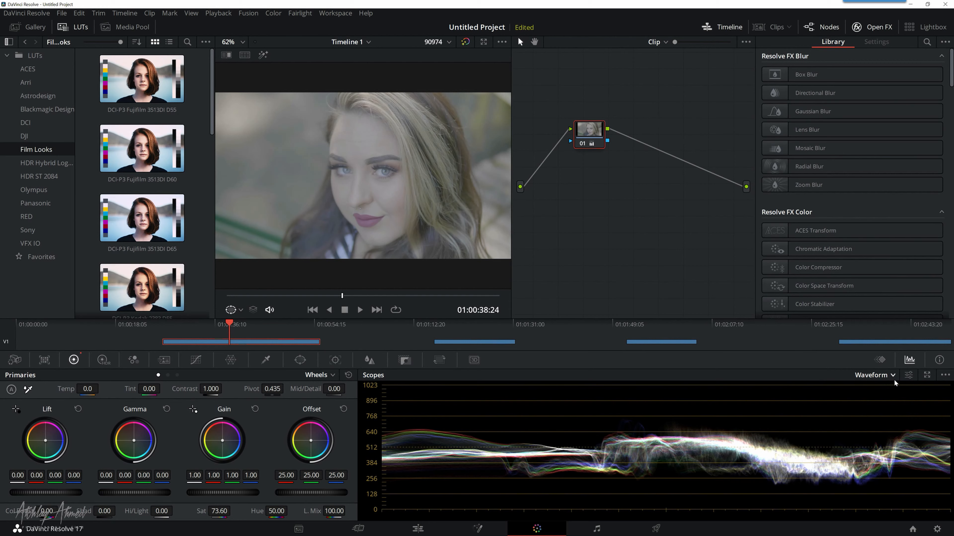
{"action": "left_click", "coordinate": [927, 375]}
{"action": "left_click_drag", "start_coordinate": [540, 235], "coordinate": [698, 196]}
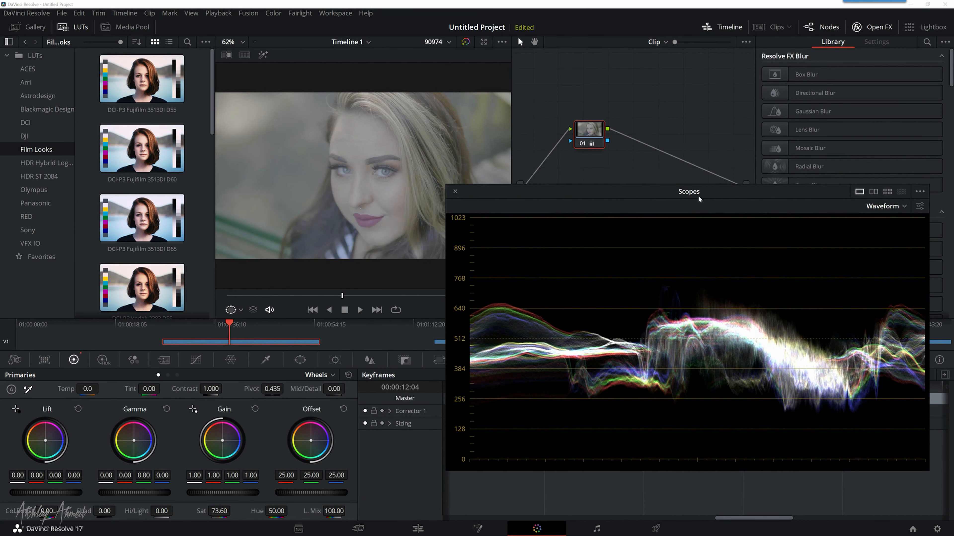
Step: Add a corrector node after node 01 and place it beside that node in the graph
{"action": "right_click", "coordinate": [641, 154]}
{"action": "mouse_move", "coordinate": [672, 170]}
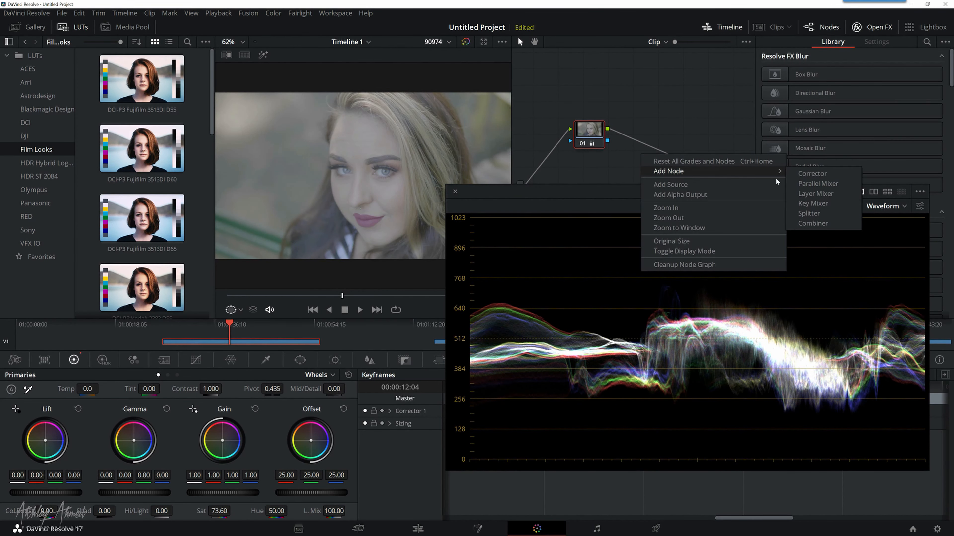
{"action": "left_click", "coordinate": [807, 173]}
{"action": "left_click", "coordinate": [643, 138]}
{"action": "left_click_drag", "start_coordinate": [643, 142], "coordinate": [647, 130]}
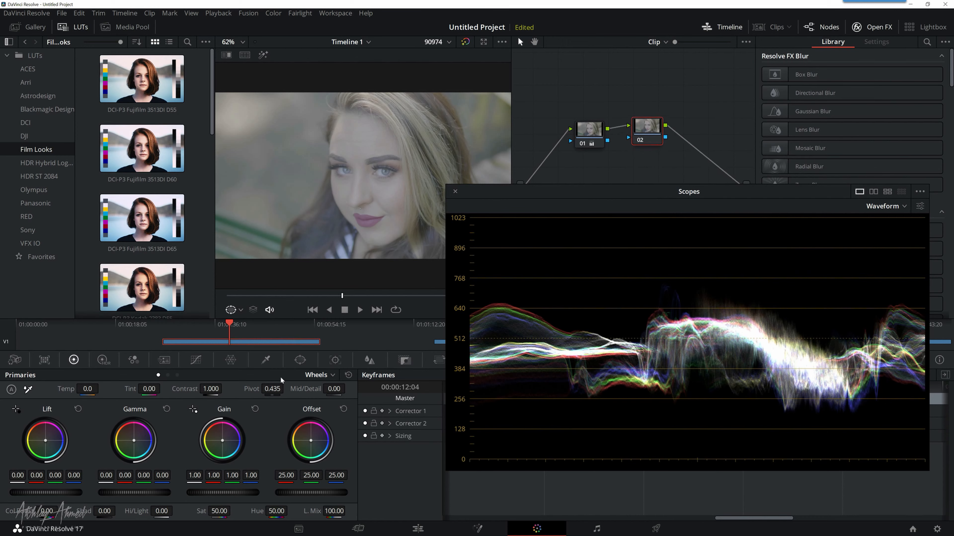
Step: Go to frame 01:00:35:05 of the clip and reposition the scopes window to uncover the viewer and primary wheels
{"action": "left_click_drag", "start_coordinate": [493, 190], "coordinate": [523, 209]}
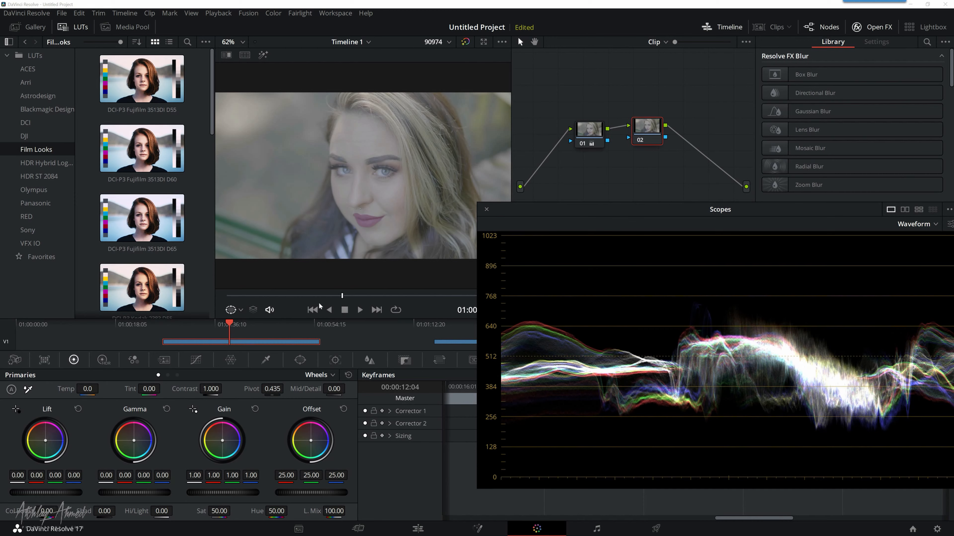
{"action": "left_click", "coordinate": [293, 299]}
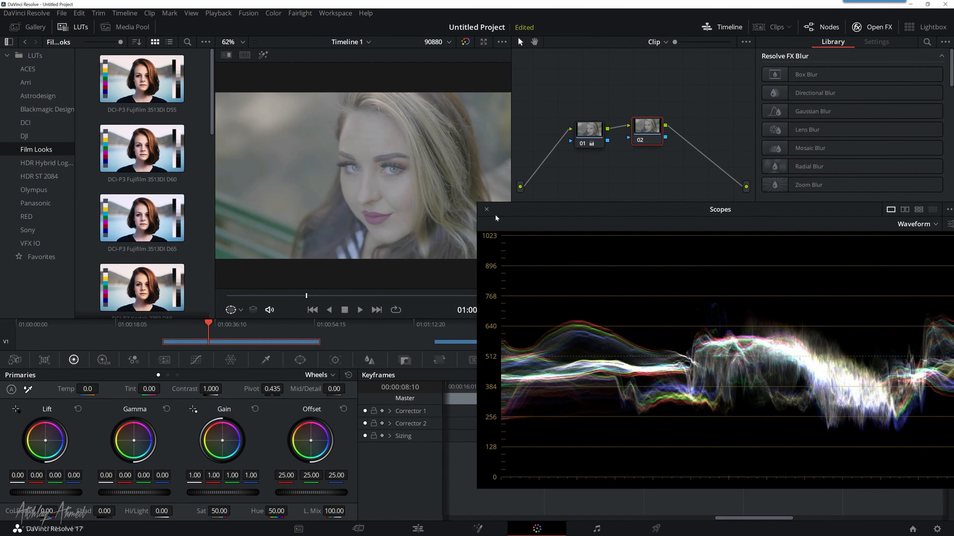
{"action": "left_click_drag", "start_coordinate": [502, 213], "coordinate": [527, 231]}
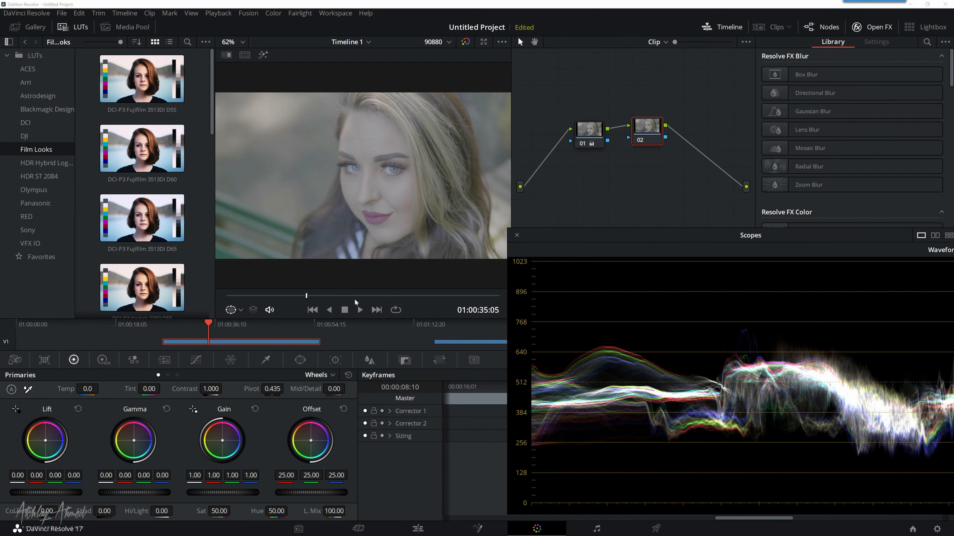
{"action": "left_click_drag", "start_coordinate": [669, 241], "coordinate": [572, 237]}
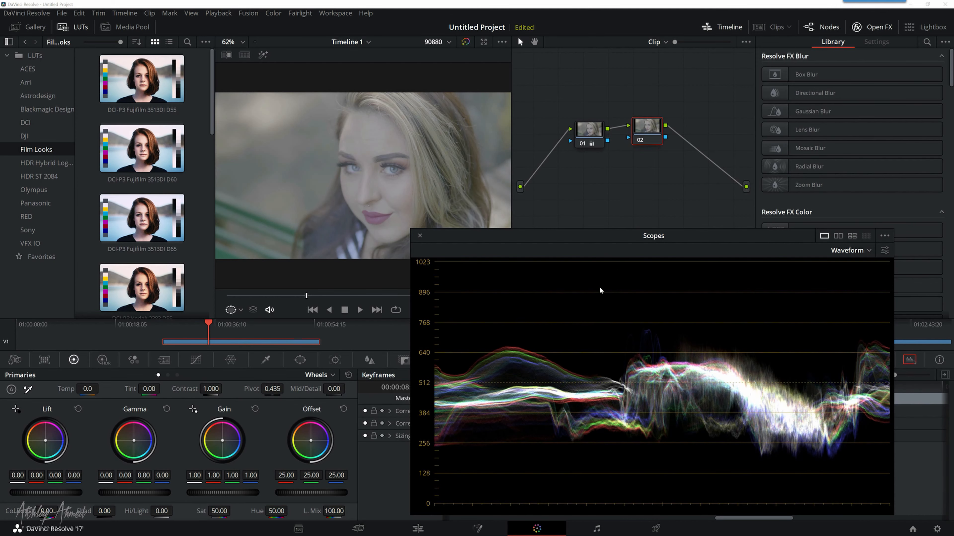
{"action": "left_click_drag", "start_coordinate": [622, 240], "coordinate": [643, 245]}
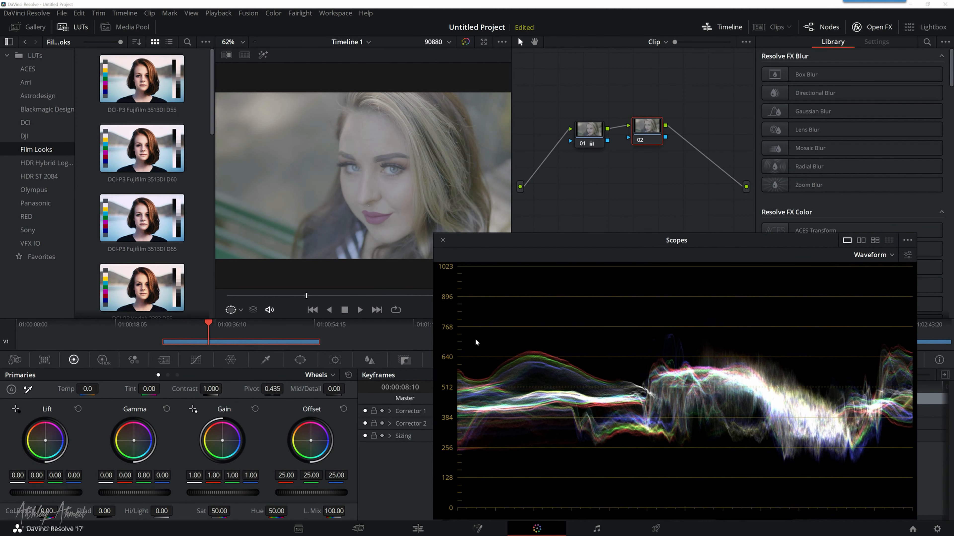
{"action": "left_click_drag", "start_coordinate": [556, 238], "coordinate": [638, 236]}
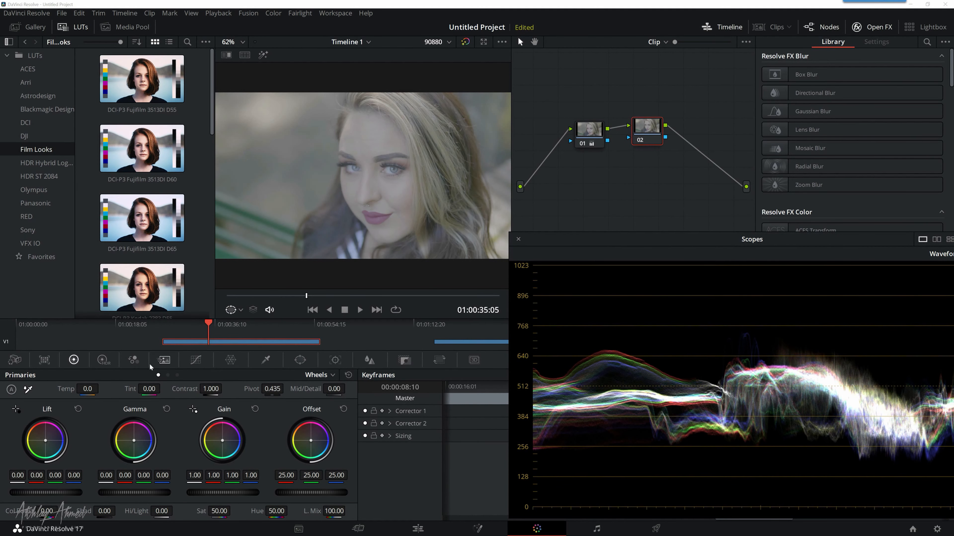
Step: Add a rectangular power window to node 02
{"action": "left_click", "coordinate": [300, 361]}
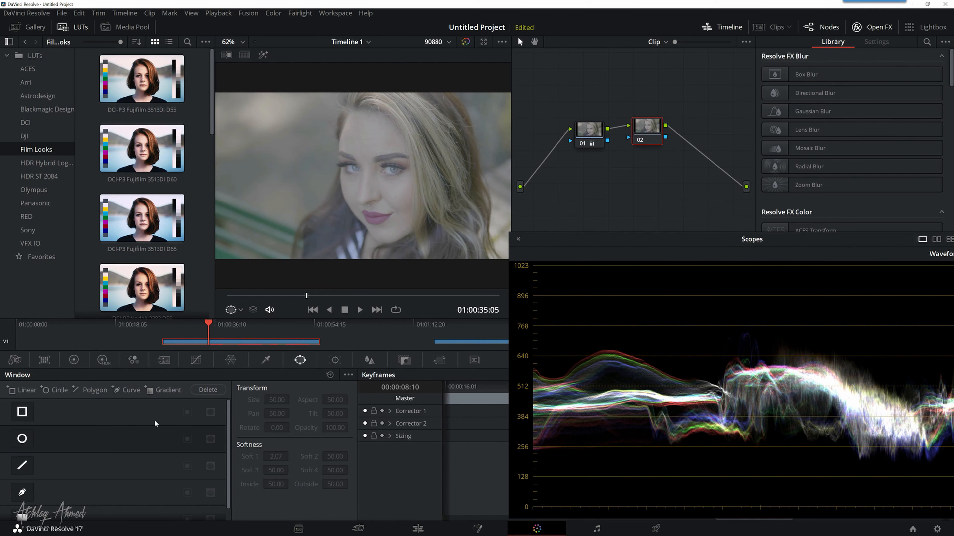
{"action": "left_click", "coordinate": [22, 415]}
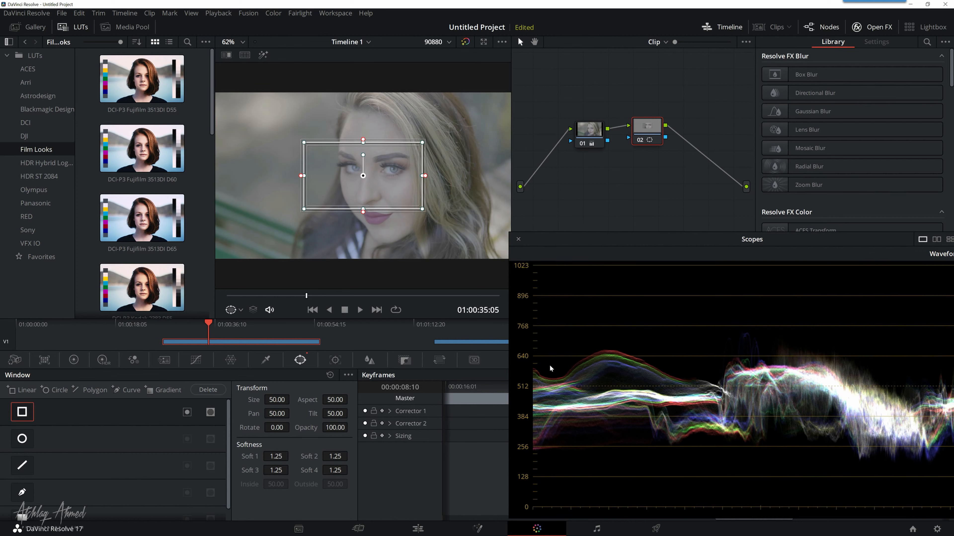
Step: Test a master Lift of -0.21 inside the rectangular window over the background, hair and face, and reset Lift
{"action": "left_click", "coordinate": [74, 361]}
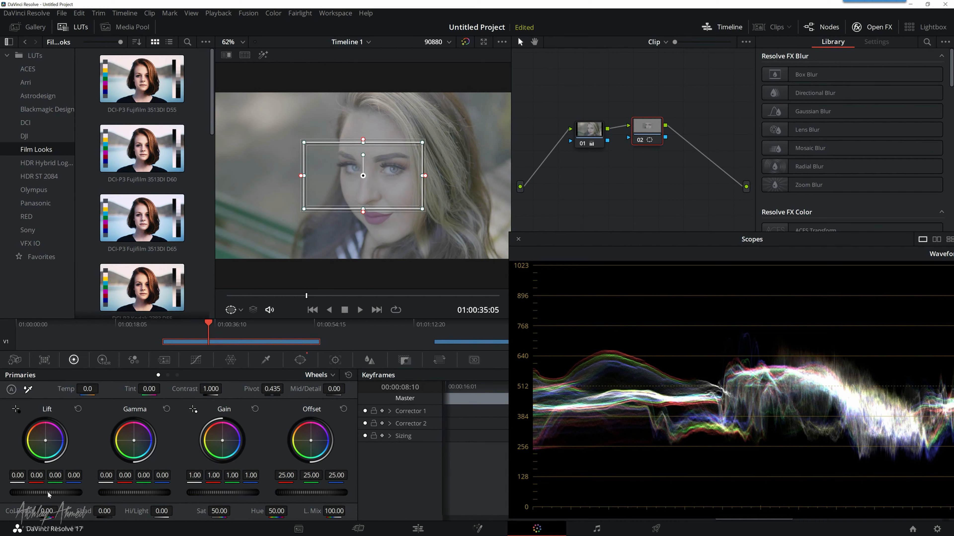
{"action": "left_click_drag", "start_coordinate": [46, 492], "coordinate": [21, 493]}
{"action": "mouse_move", "coordinate": [378, 166]}
{"action": "left_mouse_down"}
{"action": "mouse_move", "coordinate": [409, 165]}
{"action": "mouse_move", "coordinate": [375, 161]}
{"action": "left_mouse_up"}
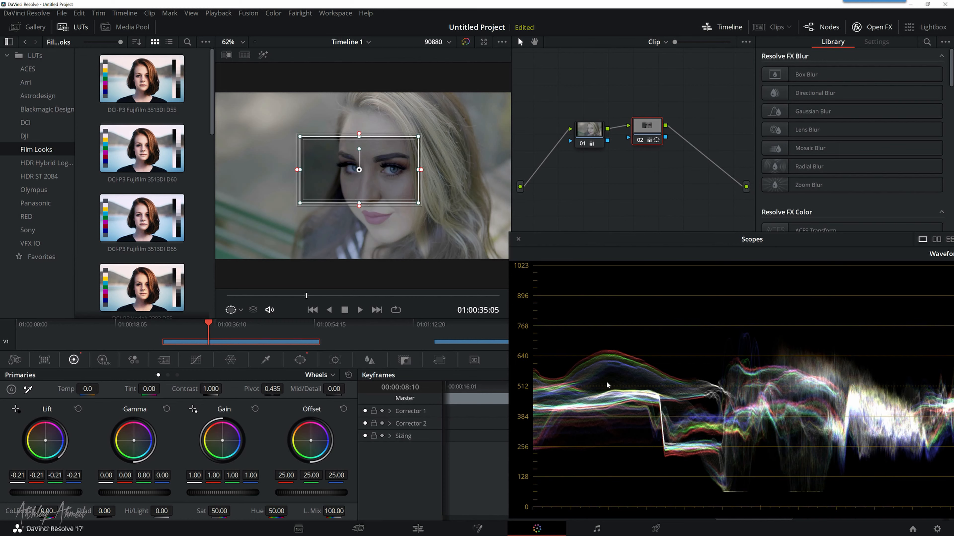
{"action": "left_click_drag", "start_coordinate": [359, 169], "coordinate": [257, 173]}
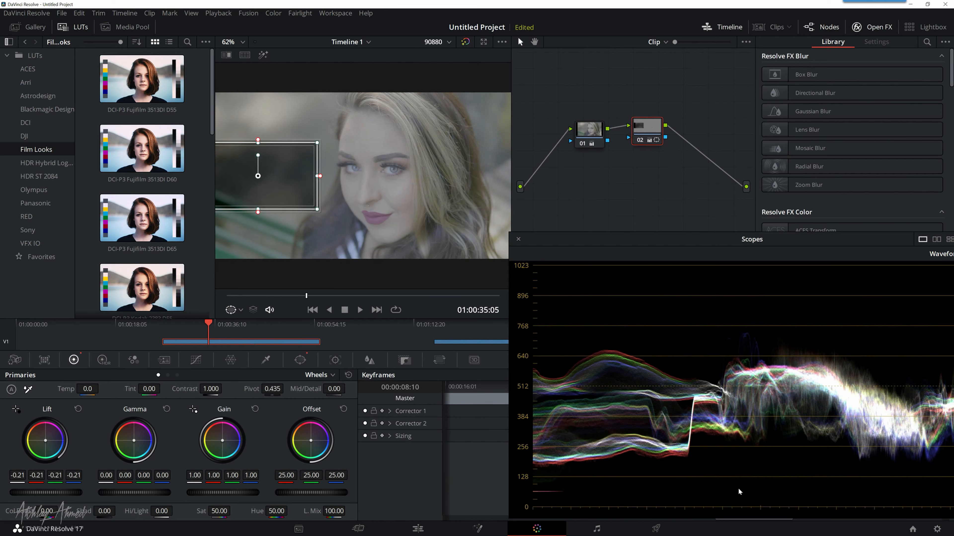
{"action": "left_click_drag", "start_coordinate": [277, 185], "coordinate": [454, 191]}
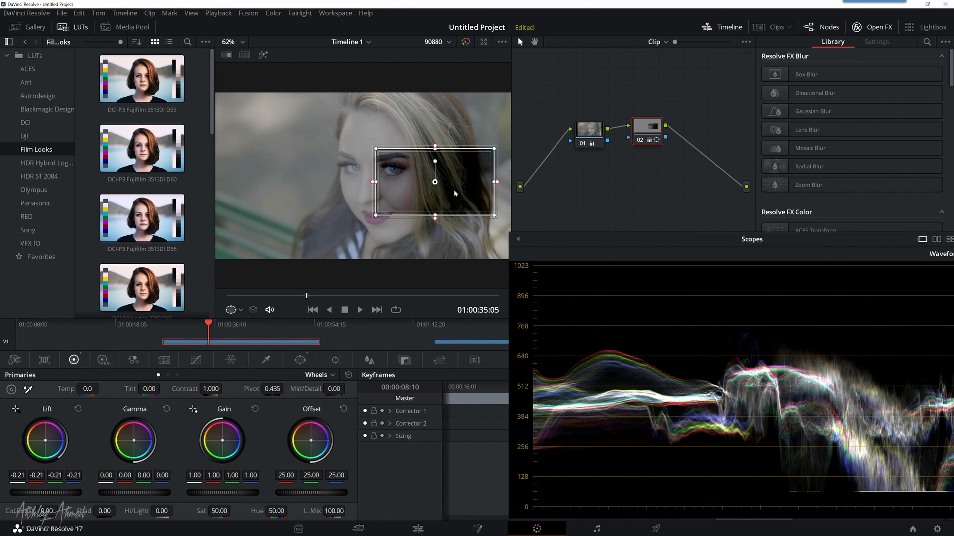
{"action": "left_click_drag", "start_coordinate": [398, 169], "coordinate": [340, 176]}
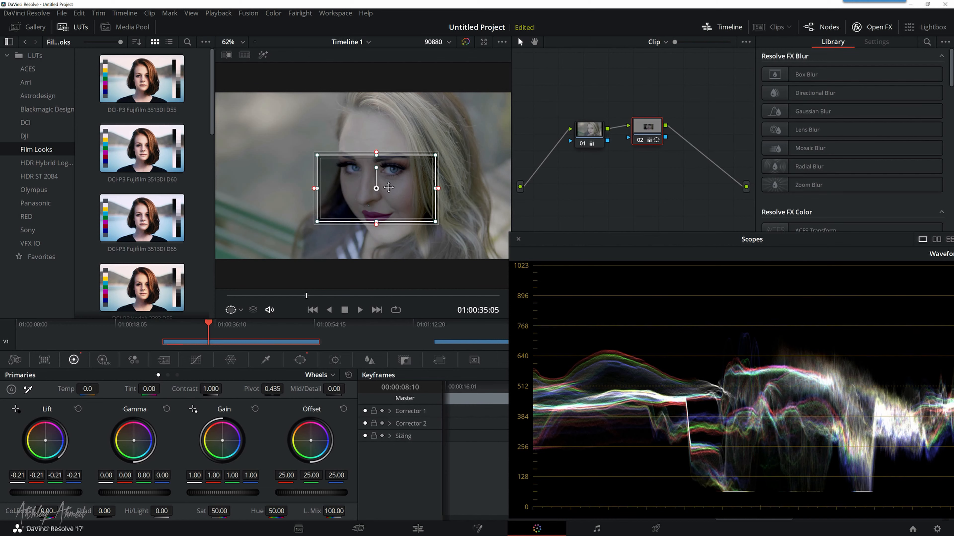
{"action": "left_click_drag", "start_coordinate": [386, 189], "coordinate": [332, 188]}
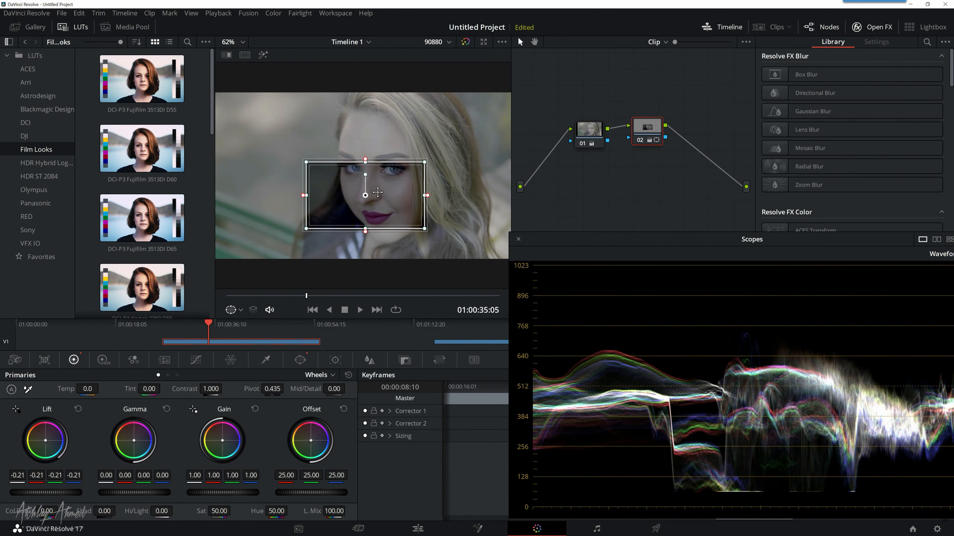
{"action": "left_click", "coordinate": [79, 408]}
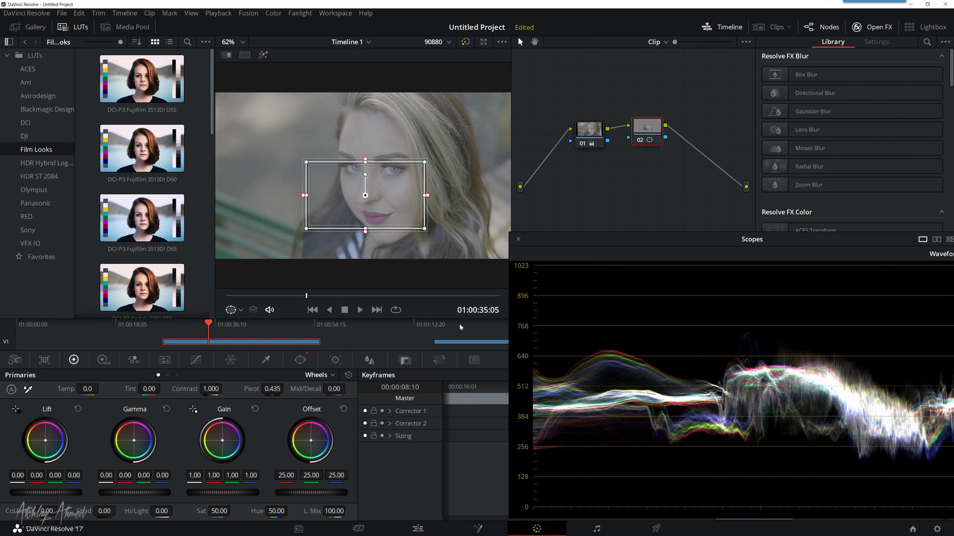
Step: Test a master Gain of 1.55 while moving the rectangular window over the lower background and edge of the face, and reset Gain
{"action": "scroll", "coordinate": [434, 266], "scroll_direction": "up", "scroll_amount": 1}
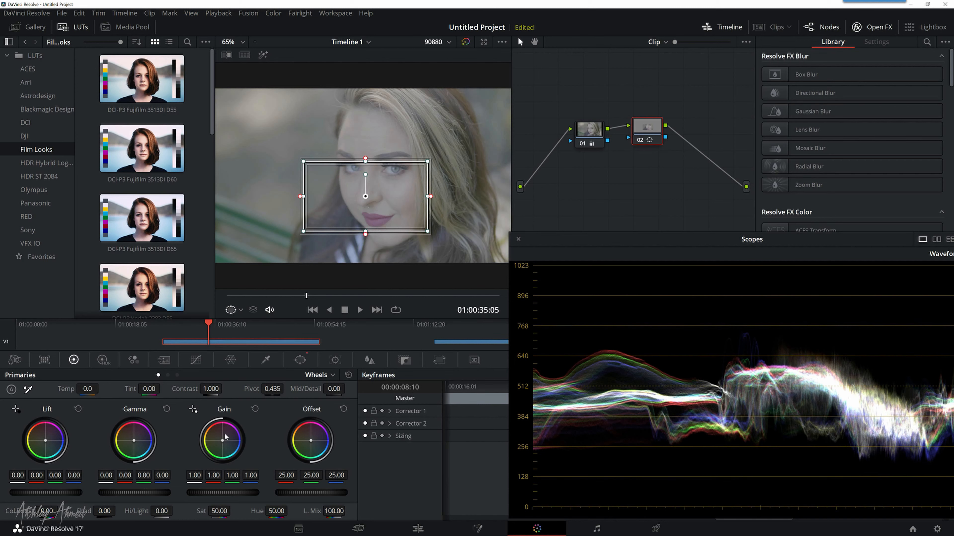
{"action": "left_click_drag", "start_coordinate": [223, 493], "coordinate": [261, 492]}
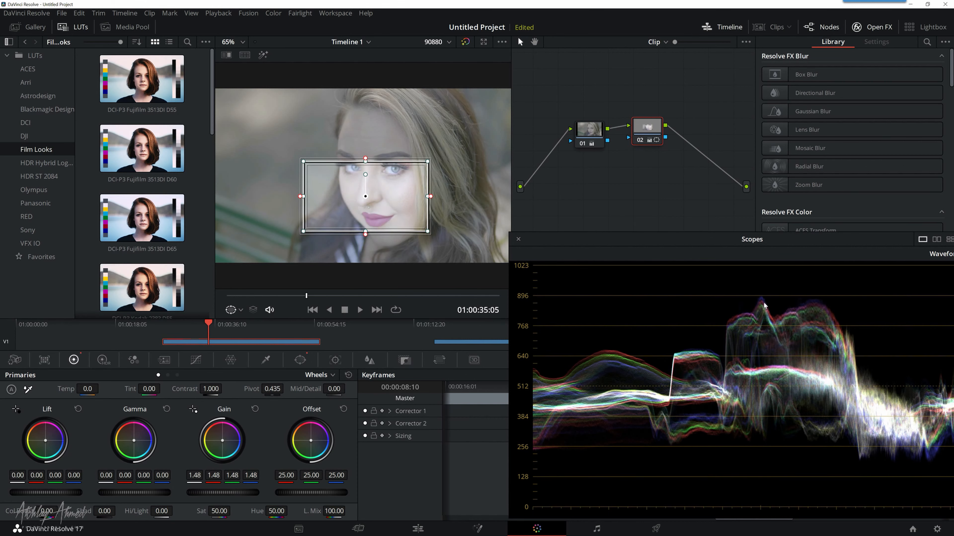
{"action": "left_click_drag", "start_coordinate": [216, 496], "coordinate": [228, 496]}
{"action": "left_click_drag", "start_coordinate": [378, 189], "coordinate": [347, 188]}
{"action": "mouse_move", "coordinate": [334, 225]}
{"action": "left_mouse_down"}
{"action": "mouse_move", "coordinate": [417, 222]}
{"action": "mouse_move", "coordinate": [299, 170]}
{"action": "mouse_move", "coordinate": [285, 230]}
{"action": "mouse_move", "coordinate": [448, 232]}
{"action": "mouse_move", "coordinate": [312, 238]}
{"action": "mouse_move", "coordinate": [368, 235]}
{"action": "mouse_move", "coordinate": [269, 229]}
{"action": "mouse_move", "coordinate": [318, 230]}
{"action": "left_mouse_up"}
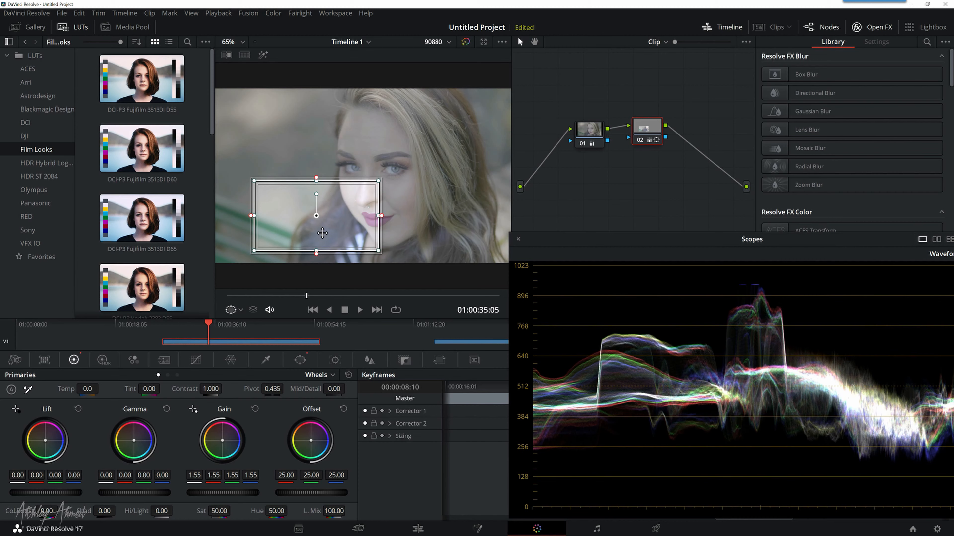
{"action": "mouse_move", "coordinate": [339, 217]}
{"action": "left_mouse_down"}
{"action": "mouse_move", "coordinate": [331, 211]}
{"action": "mouse_move", "coordinate": [355, 211]}
{"action": "mouse_move", "coordinate": [330, 210]}
{"action": "left_mouse_up"}
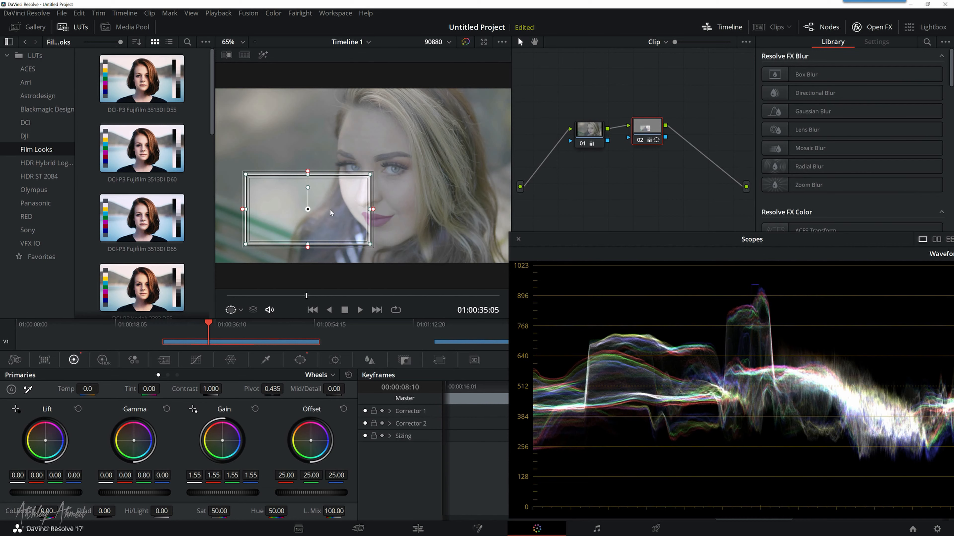
{"action": "left_click", "coordinate": [256, 409]}
Step: Switch the scopes from Waveform to Parade, and reposition the scopes window and node 02
{"action": "left_click_drag", "start_coordinate": [652, 243], "coordinate": [585, 230]}
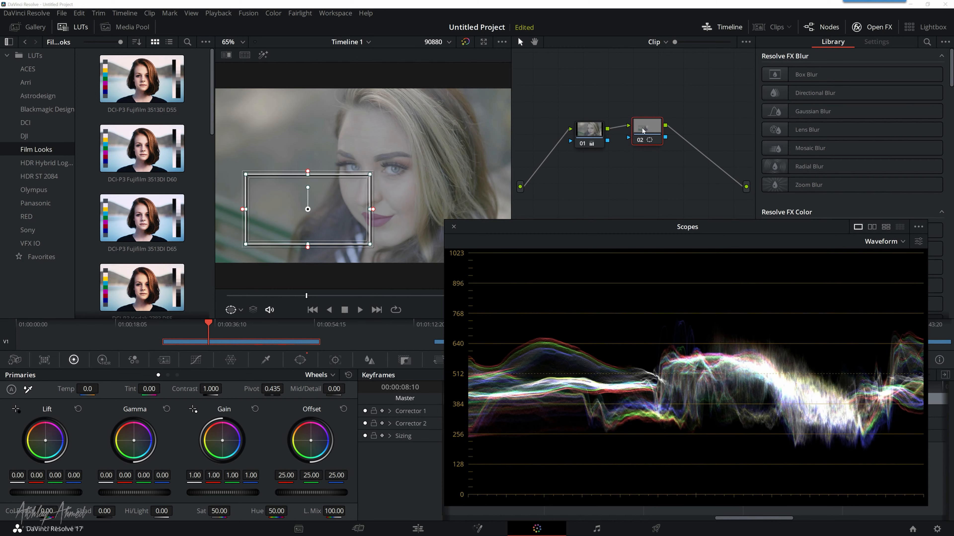
{"action": "left_click_drag", "start_coordinate": [643, 130], "coordinate": [641, 141]}
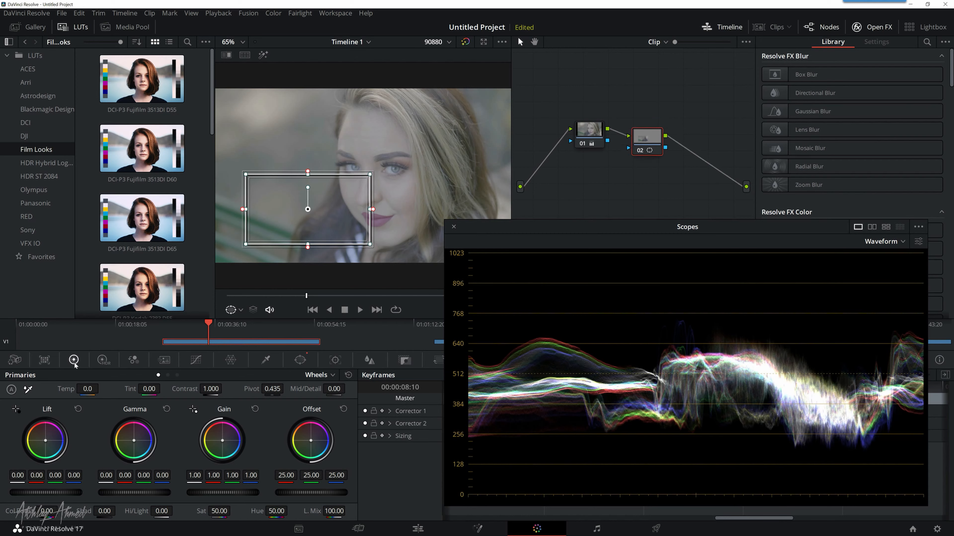
{"action": "left_click", "coordinate": [885, 243]}
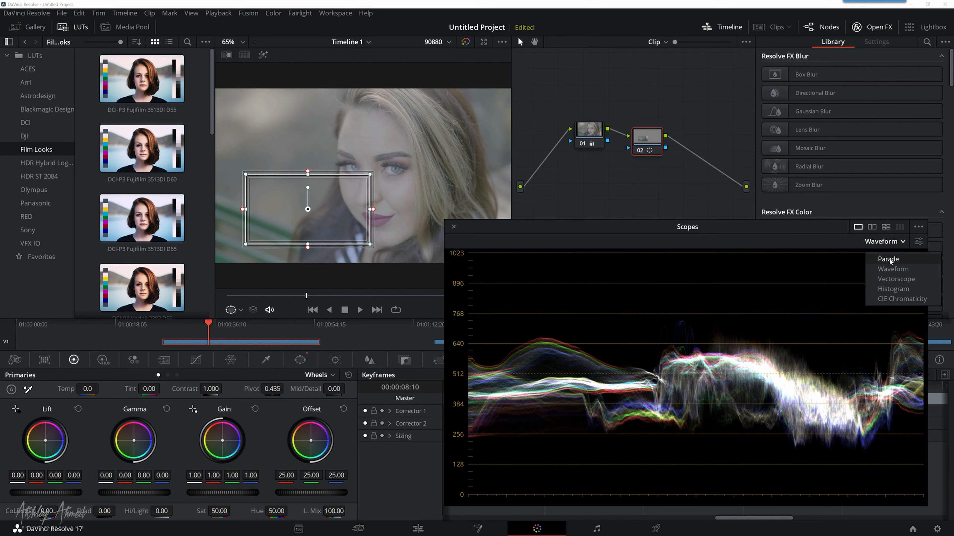
{"action": "left_click", "coordinate": [890, 265]}
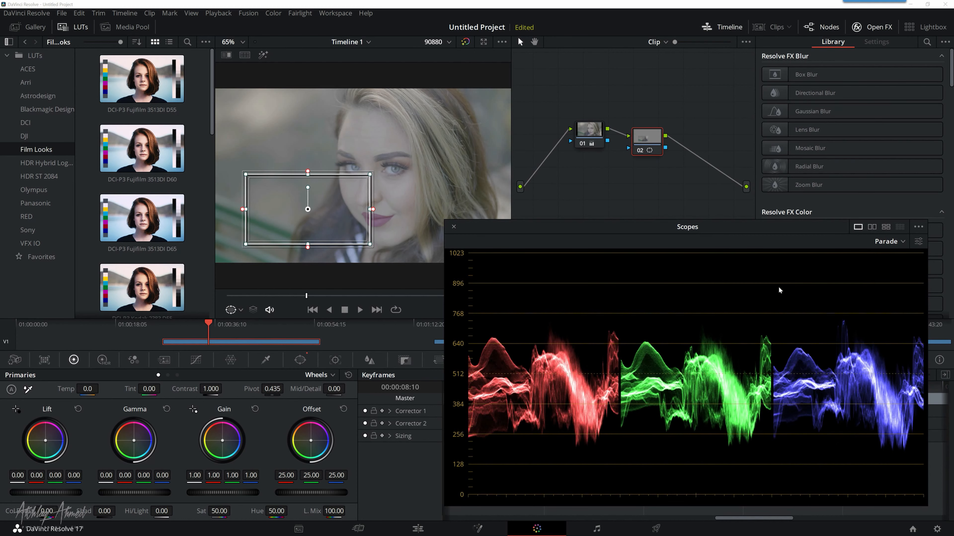
{"action": "left_click_drag", "start_coordinate": [564, 231], "coordinate": [587, 230]}
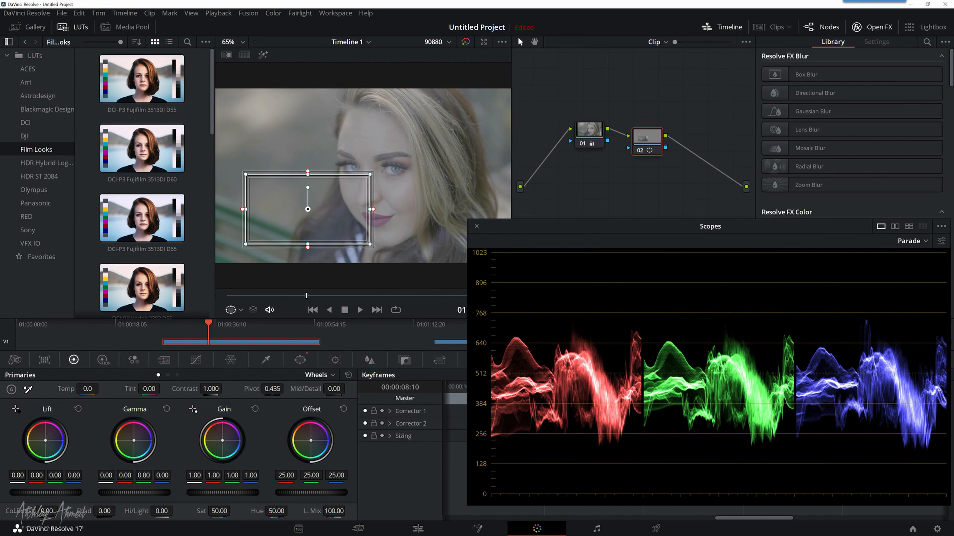
Step: Test blue and orange Offset color shifts inside the rectangular window against the parade, resetting Offset after the tests
{"action": "left_click_drag", "start_coordinate": [310, 440], "coordinate": [316, 444]}
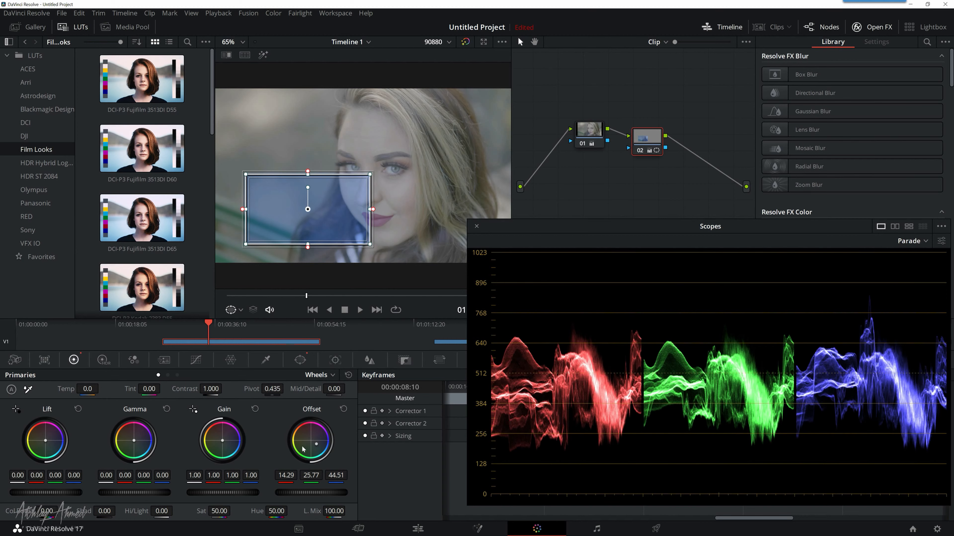
{"action": "mouse_move", "coordinate": [316, 447]}
{"action": "left_mouse_down"}
{"action": "mouse_move", "coordinate": [321, 428]}
{"action": "mouse_move", "coordinate": [300, 430]}
{"action": "left_mouse_up"}
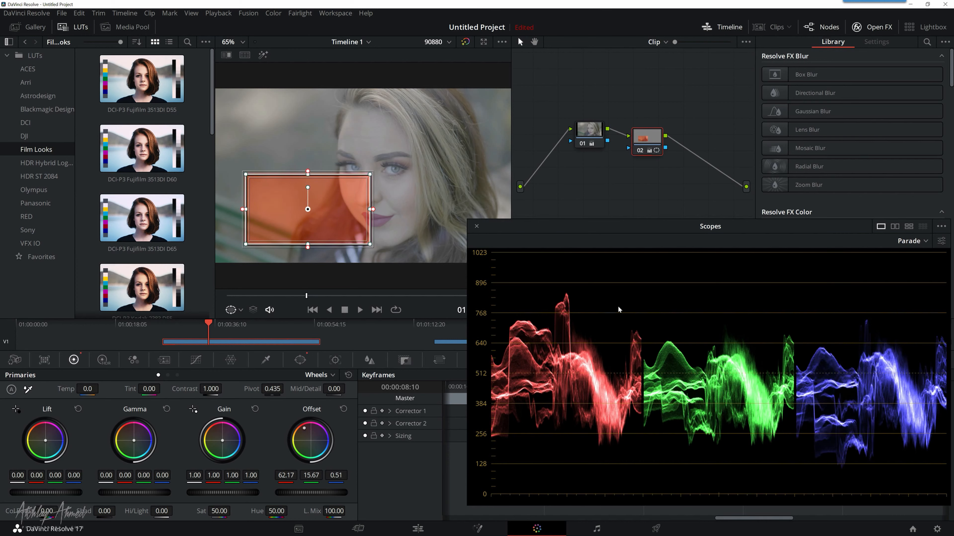
{"action": "left_click", "coordinate": [344, 411]}
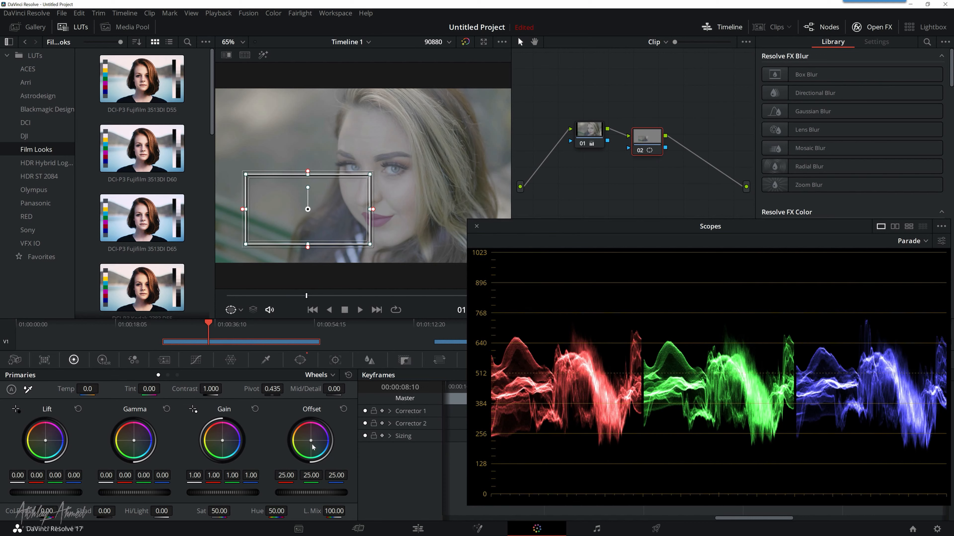
{"action": "left_click_drag", "start_coordinate": [312, 444], "coordinate": [317, 448]}
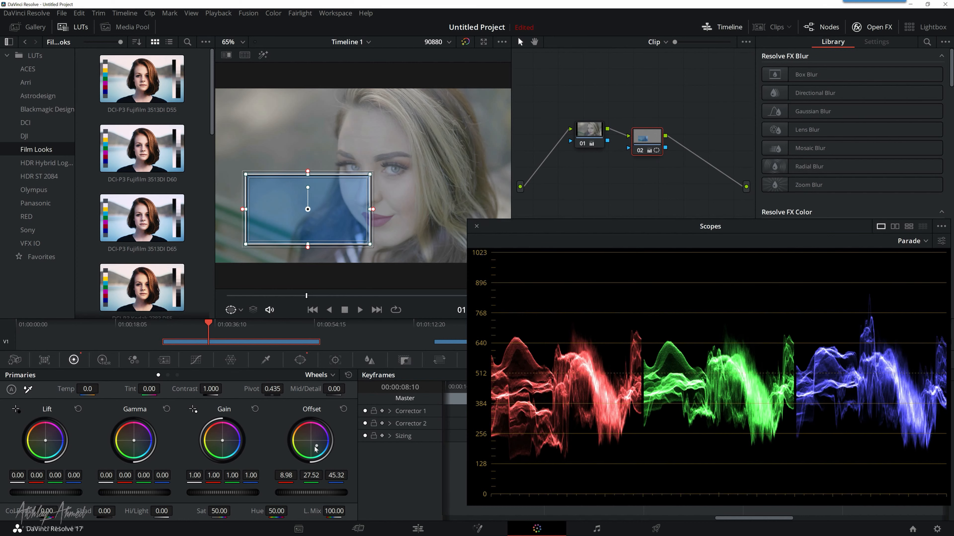
{"action": "left_click", "coordinate": [345, 409]}
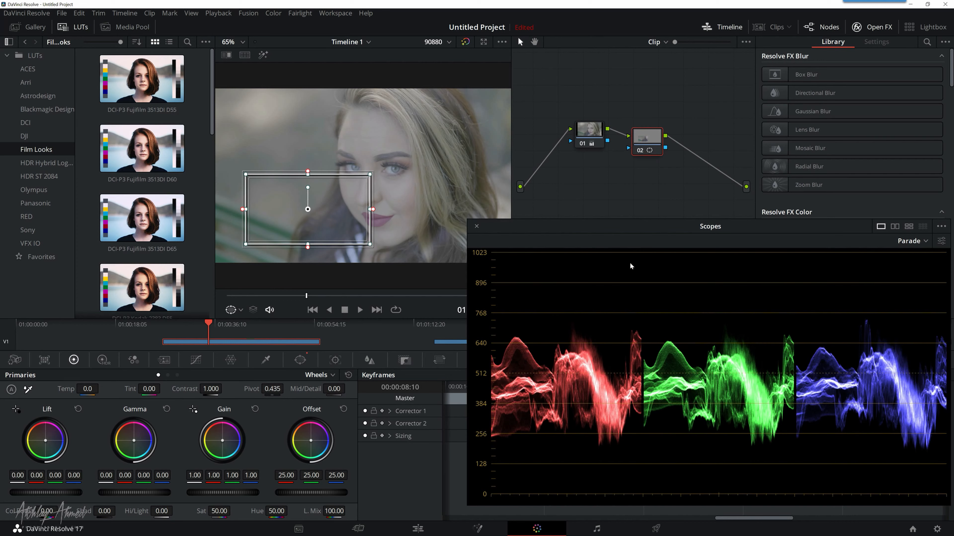
Step: Switch the scopes from Parade to Vectorscope
{"action": "left_click", "coordinate": [912, 243]}
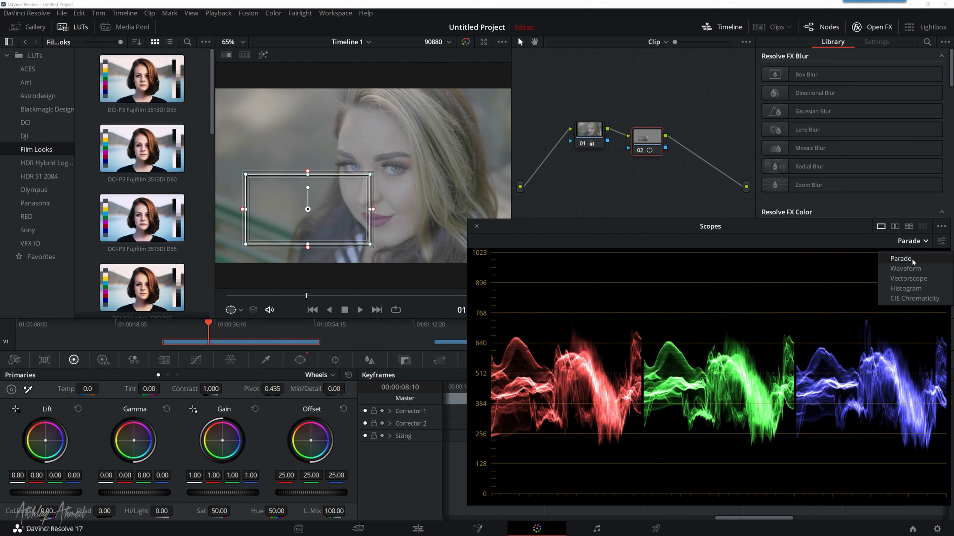
{"action": "left_click", "coordinate": [912, 277]}
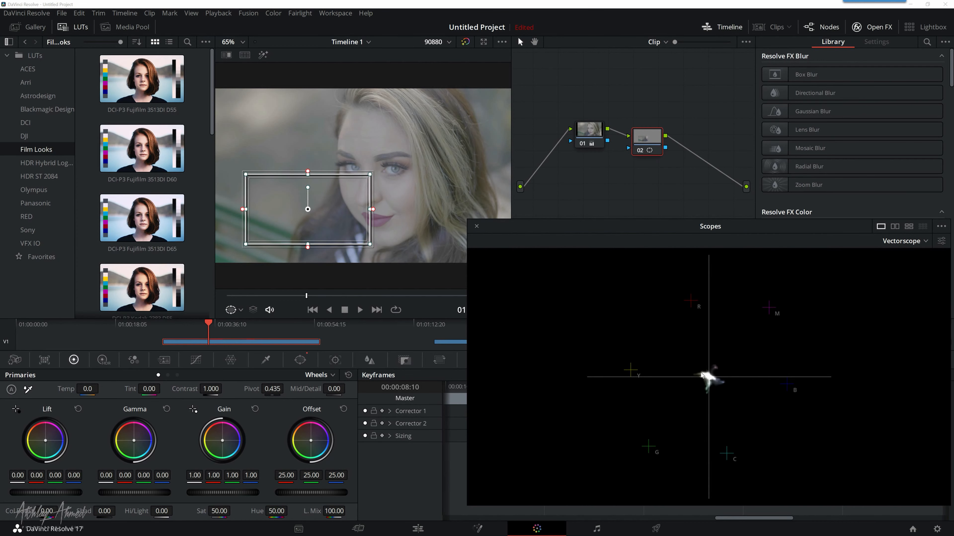
{"action": "left_click", "coordinate": [902, 245]}
{"action": "left_click", "coordinate": [901, 245]}
Step: Test an orange Offset shift of 58.71, 18.16 and -8.63 against the vectorscope, move the rectangular window toward the face, and reset Offset
{"action": "left_click_drag", "start_coordinate": [310, 440], "coordinate": [301, 429]}
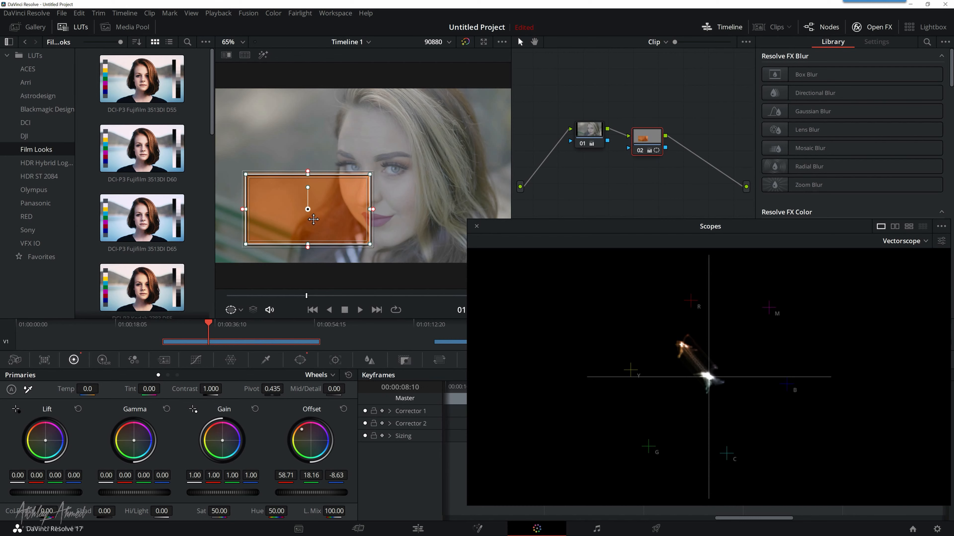
{"action": "left_click_drag", "start_coordinate": [308, 209], "coordinate": [336, 203]}
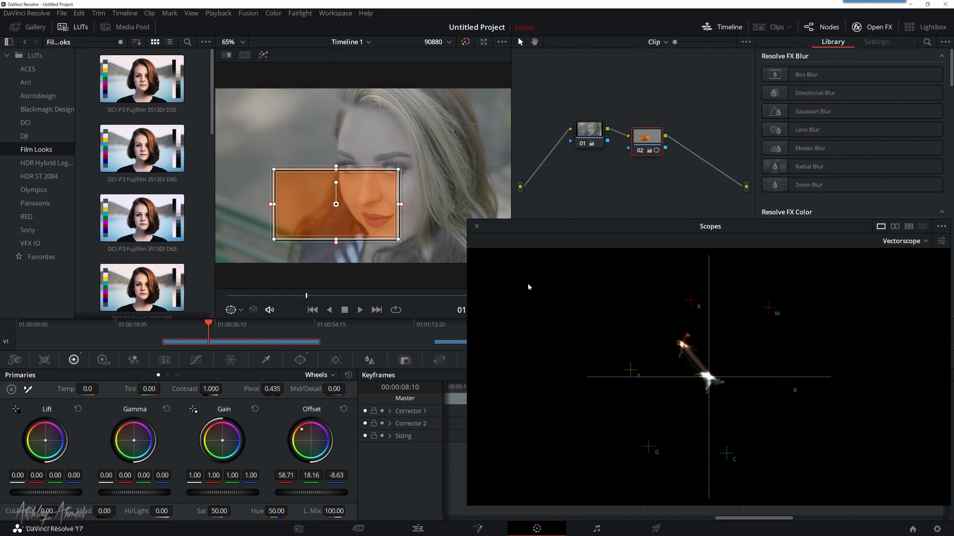
{"action": "left_click", "coordinate": [344, 408]}
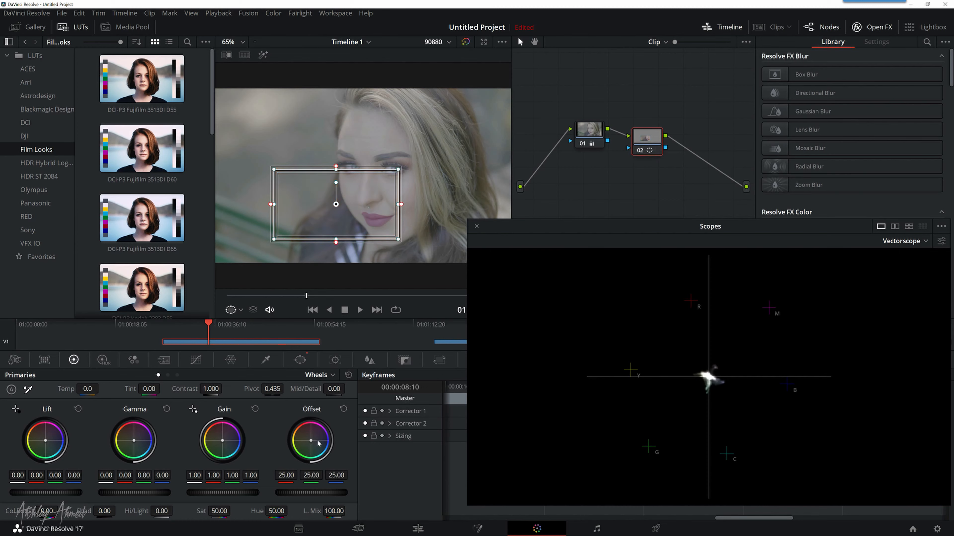
Step: Test a blue Offset shift of -7.96, 29.13 and 79.11 against the vectorscope, move the rectangular window over the lower face, and reset Offset
{"action": "left_click_drag", "start_coordinate": [311, 441], "coordinate": [326, 452]}
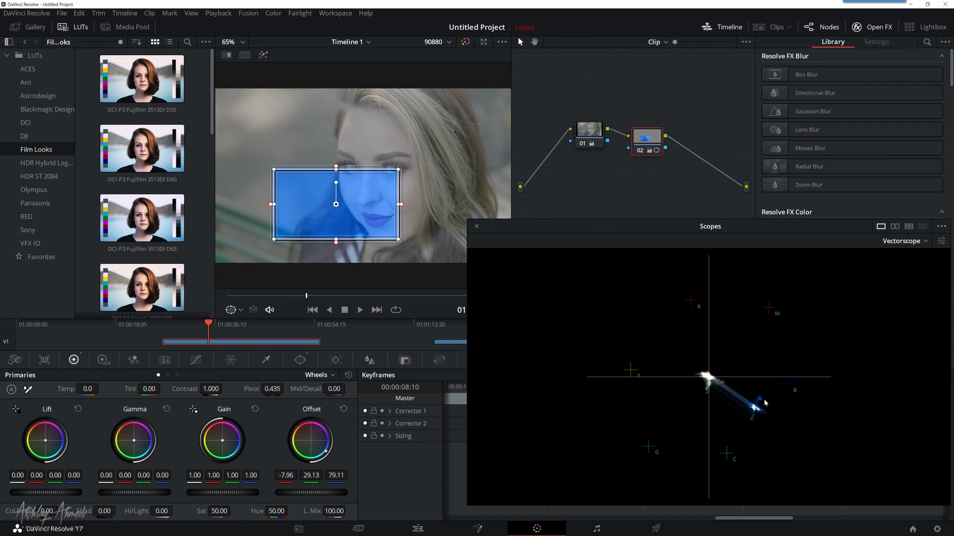
{"action": "left_click_drag", "start_coordinate": [327, 215], "coordinate": [358, 218]}
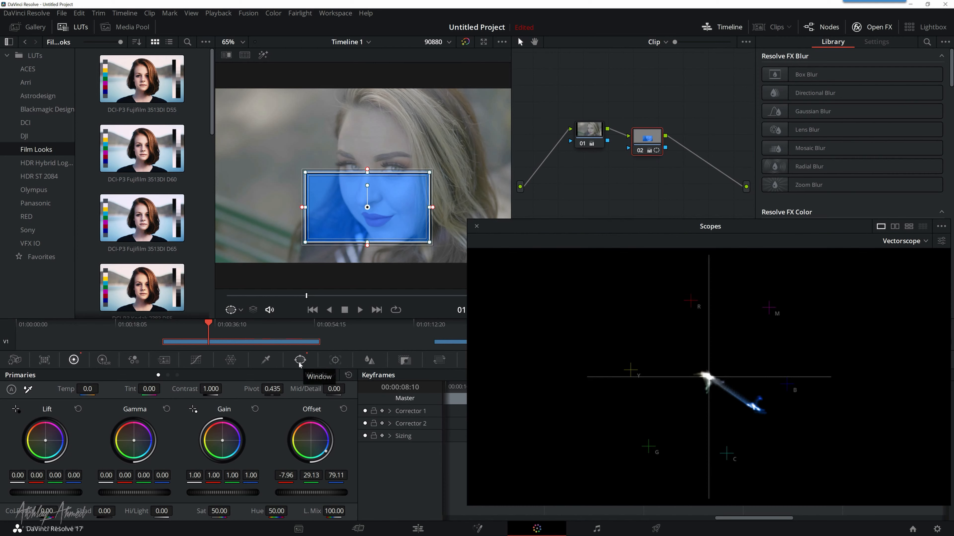
{"action": "left_click", "coordinate": [343, 409]}
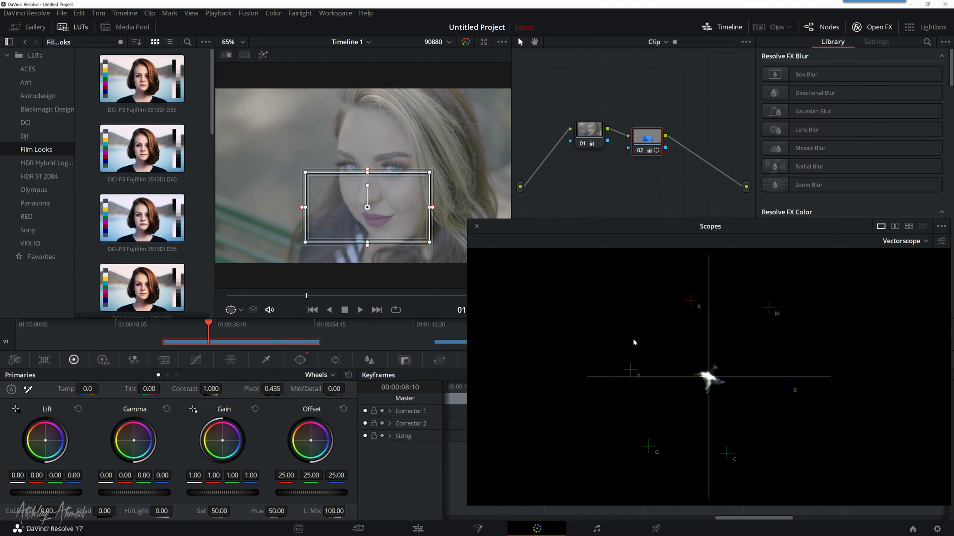
Step: Switch the scopes to Parade briefly and on to Waveform
{"action": "left_click", "coordinate": [890, 247]}
{"action": "left_click", "coordinate": [892, 258]}
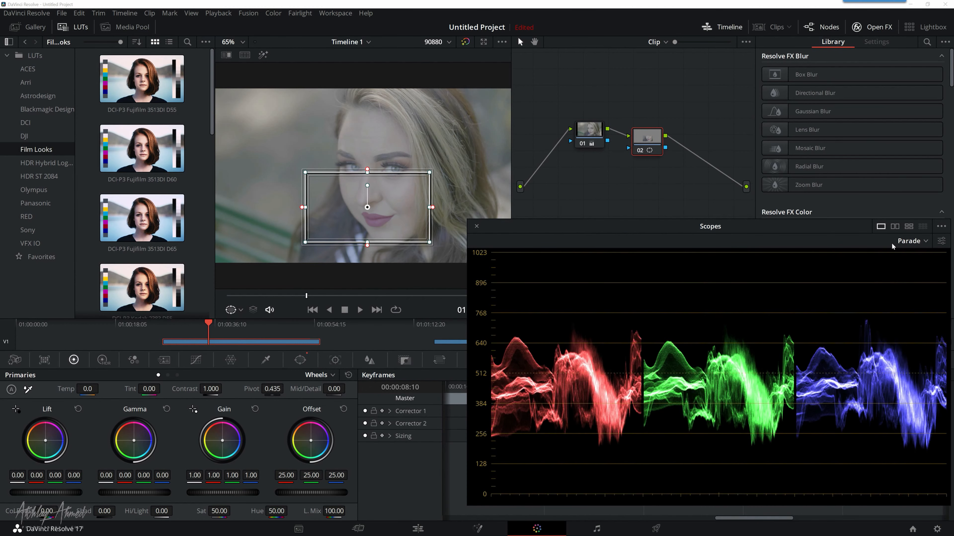
{"action": "left_click", "coordinate": [891, 243]}
{"action": "left_click", "coordinate": [901, 268]}
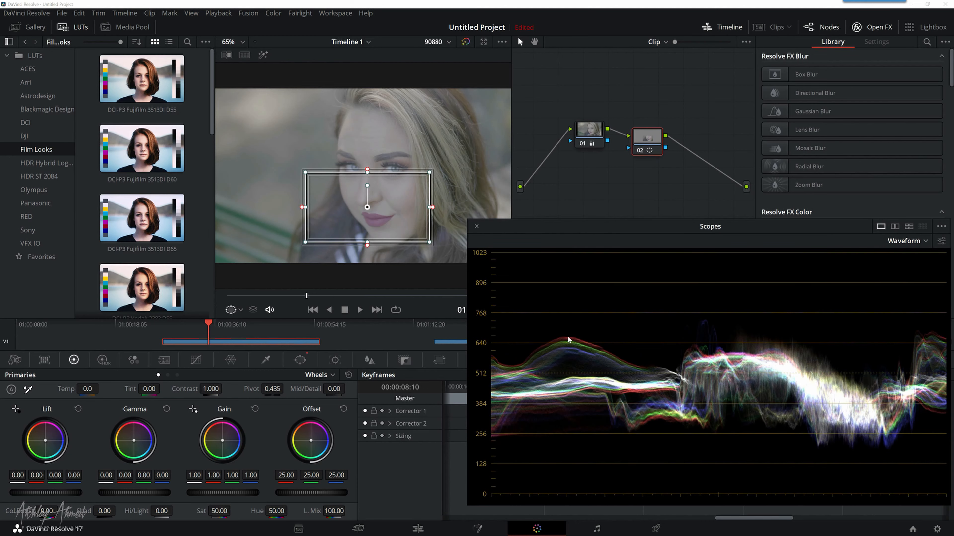
Step: Test a red Lift color shift and master Lift values of 0.28 and -0.21 inside the rectangular window, resetting Lift after each test
{"action": "left_click_drag", "start_coordinate": [41, 463], "coordinate": [41, 458]}
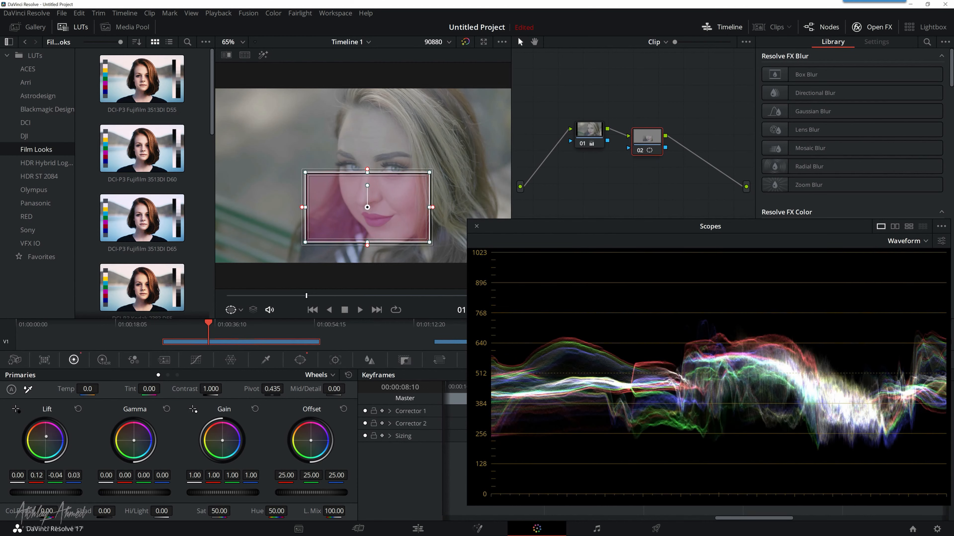
{"action": "left_click", "coordinate": [77, 409]}
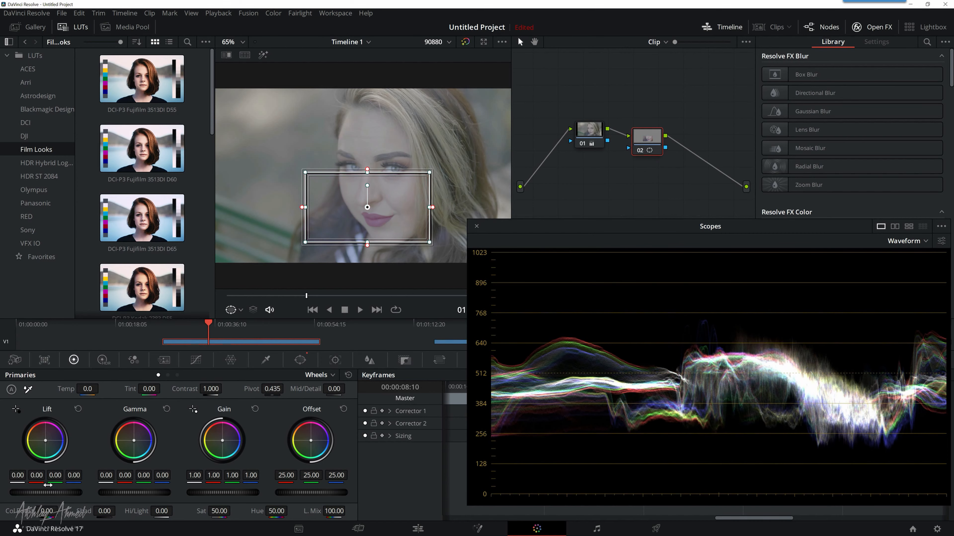
{"action": "left_click_drag", "start_coordinate": [47, 492], "coordinate": [85, 492]}
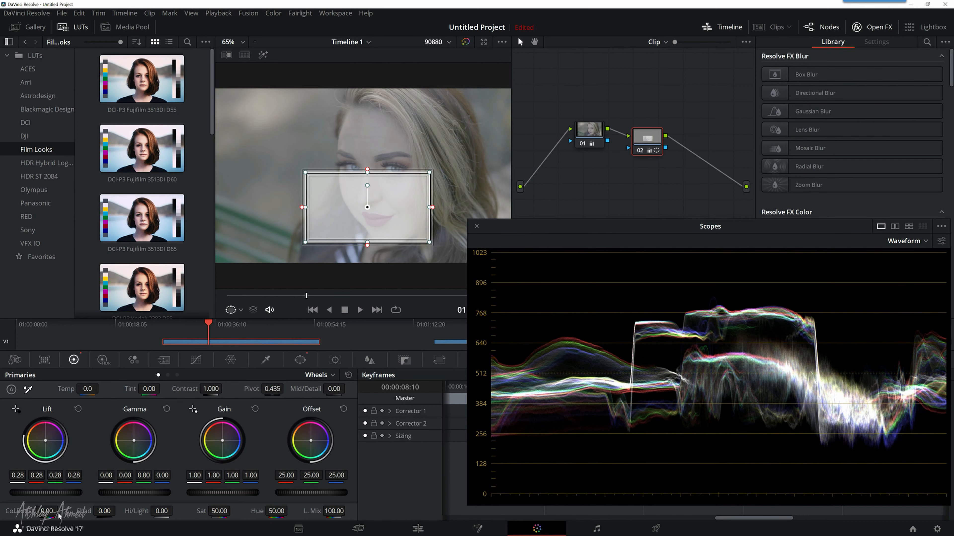
{"action": "left_click", "coordinate": [77, 409]}
{"action": "left_click_drag", "start_coordinate": [58, 489], "coordinate": [38, 490]}
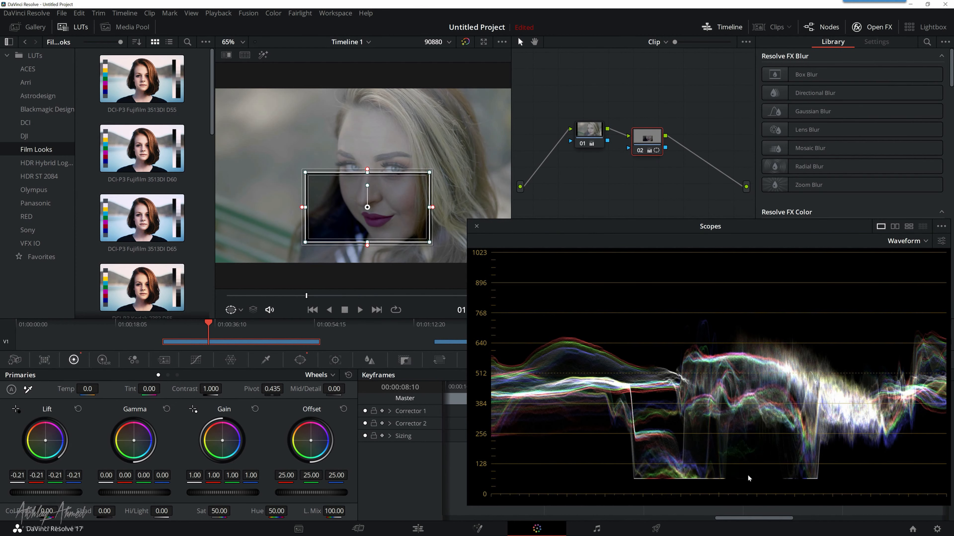
{"action": "left_click", "coordinate": [77, 409]}
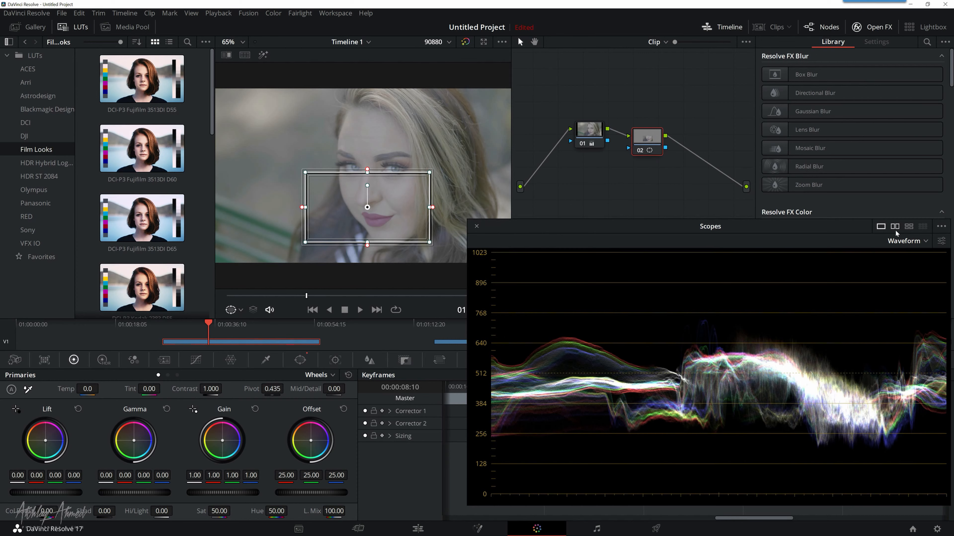
Step: Move the scopes window aside and reset the grade of node 02, removing its rectangular window
{"action": "left_click_drag", "start_coordinate": [713, 227], "coordinate": [780, 228]}
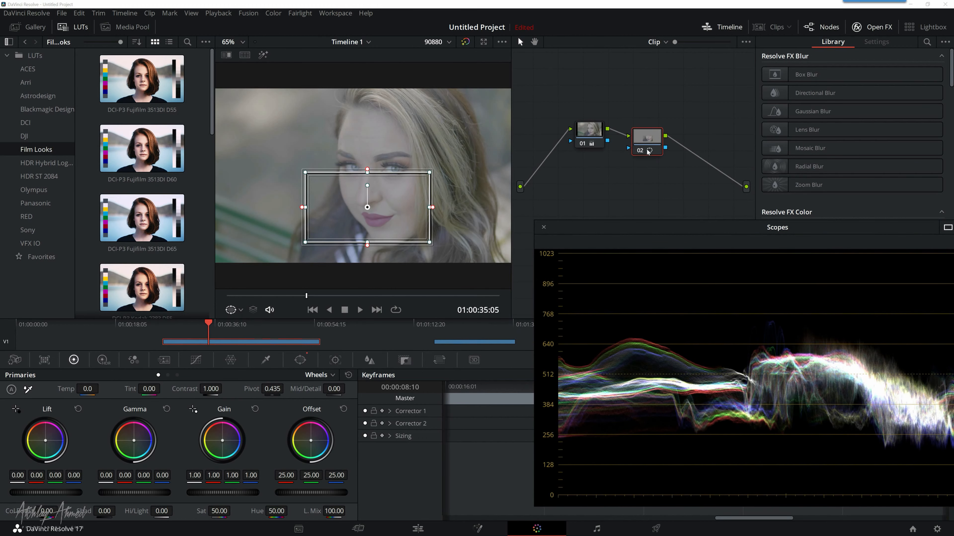
{"action": "right_click", "coordinate": [647, 139]}
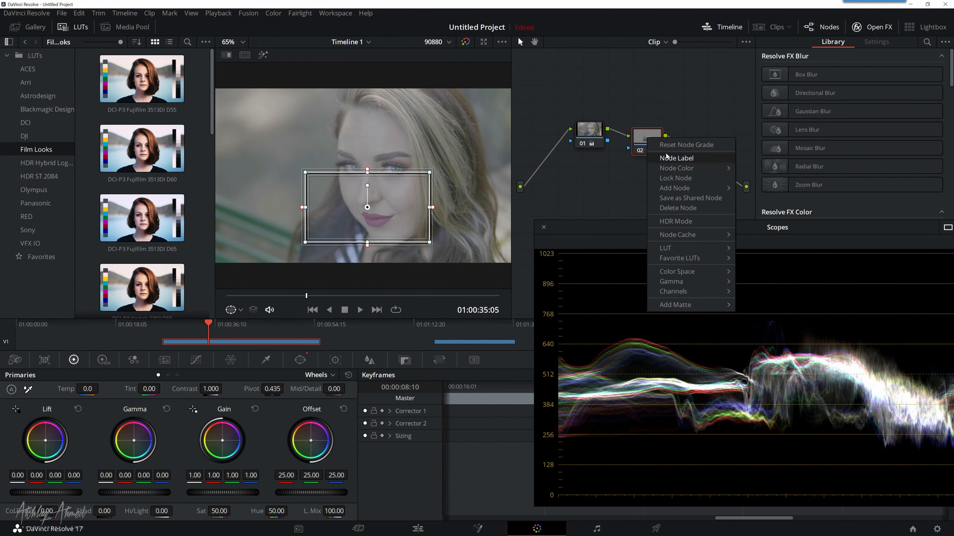
{"action": "left_click", "coordinate": [675, 142]}
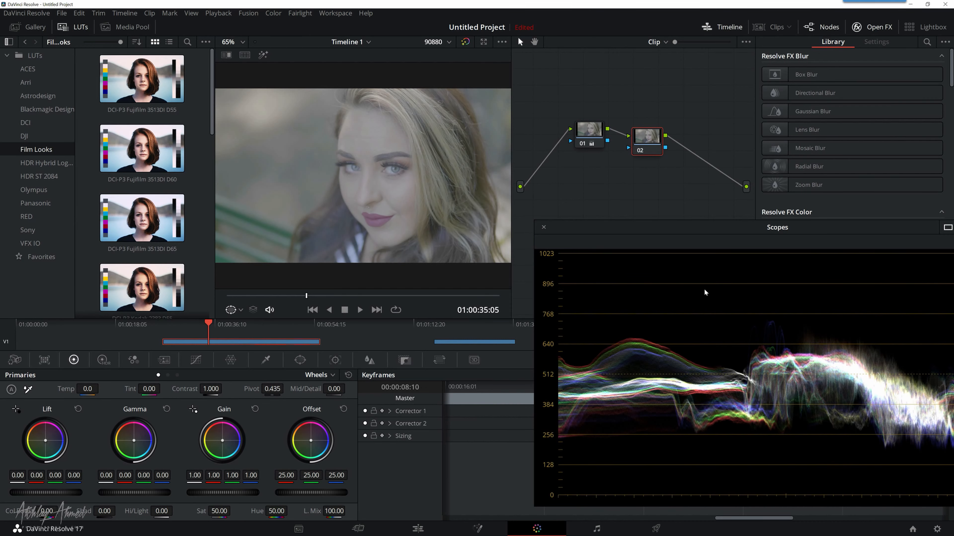
Step: Move the playhead to 01:00:38:14 on the Edit page, shift the scopes window aside, and return to the Color page
{"action": "left_click", "coordinate": [432, 530]}
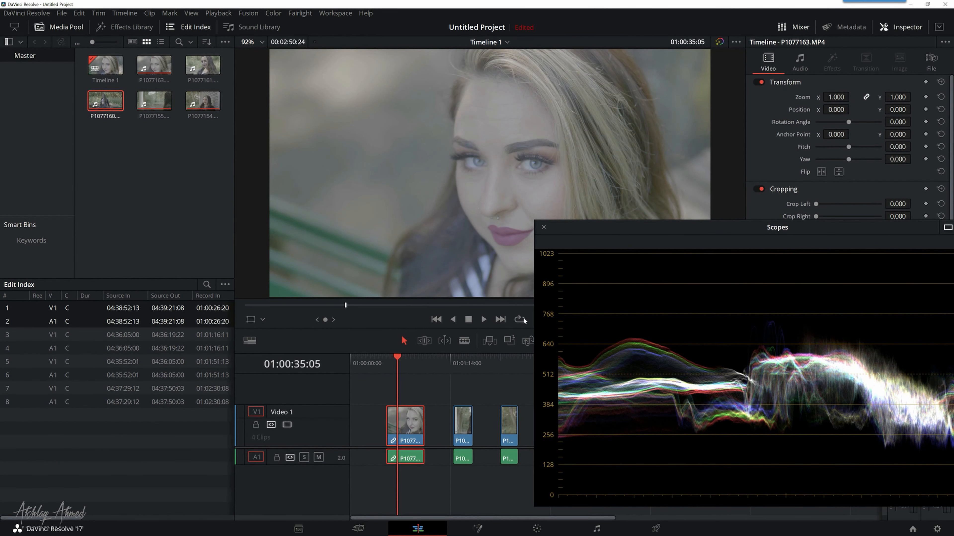
{"action": "left_click_drag", "start_coordinate": [663, 230], "coordinate": [718, 236]}
{"action": "left_click", "coordinate": [402, 359]}
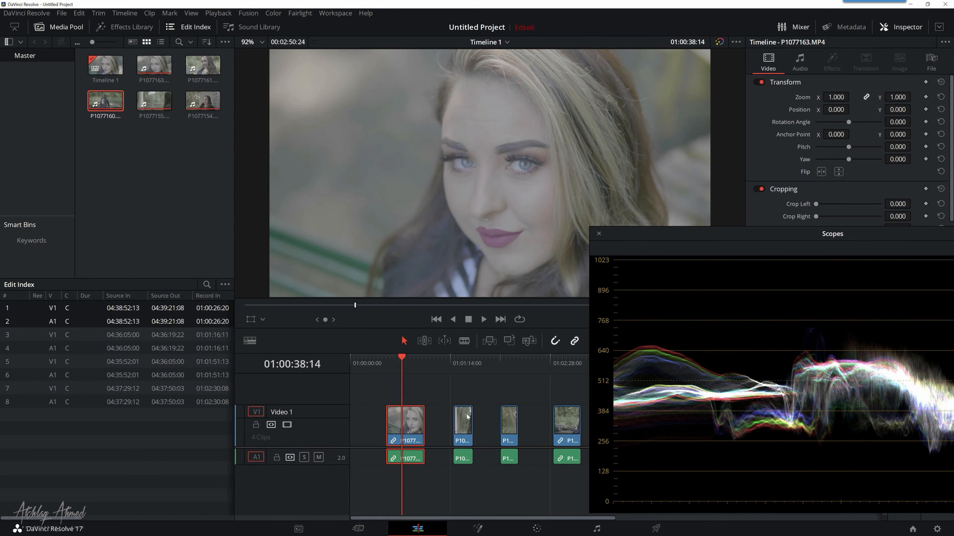
{"action": "left_click", "coordinate": [537, 529]}
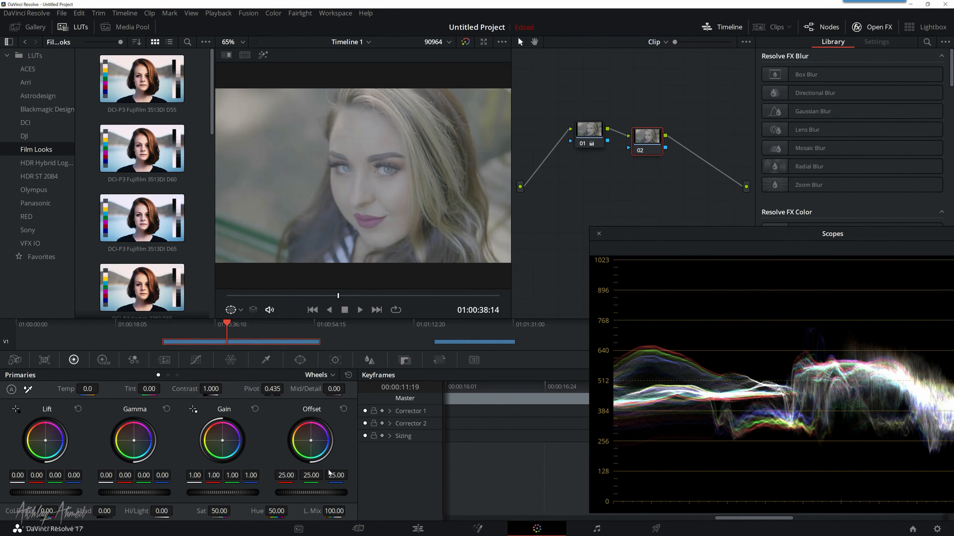
Step: Bring the whole waveform into view and lower the master Lift of node 02 to -0.09
{"action": "left_click_drag", "start_coordinate": [728, 237], "coordinate": [642, 239]}
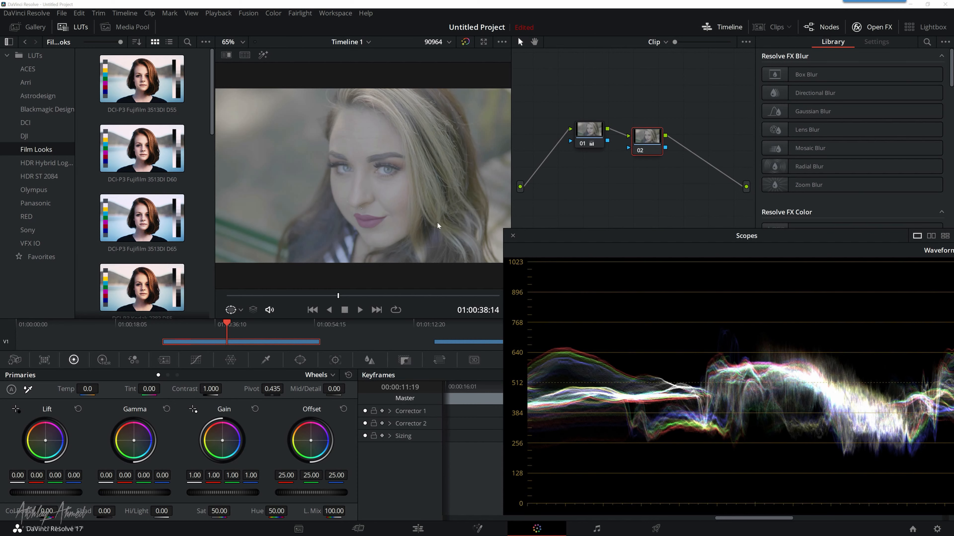
{"action": "left_click_drag", "start_coordinate": [618, 234], "coordinate": [563, 229]}
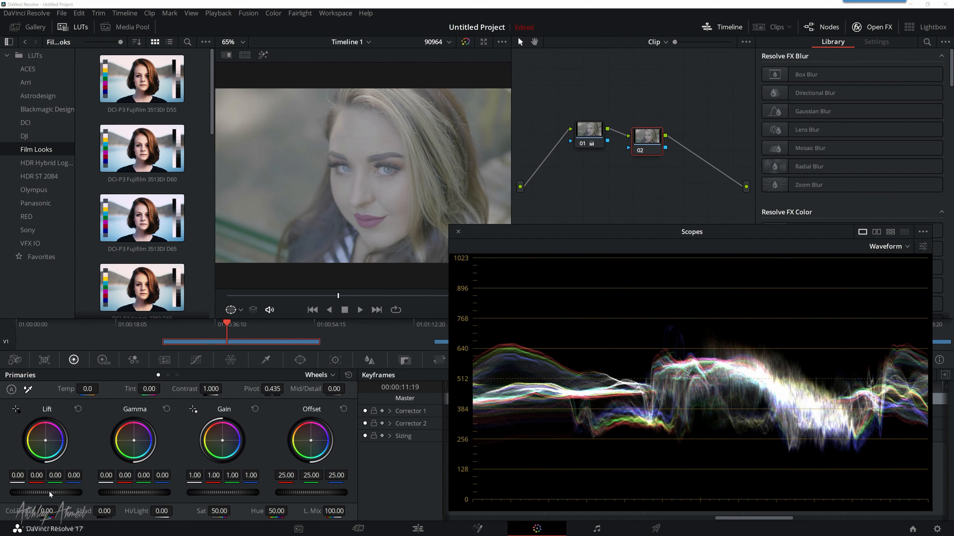
{"action": "left_click_drag", "start_coordinate": [64, 496], "coordinate": [51, 496]}
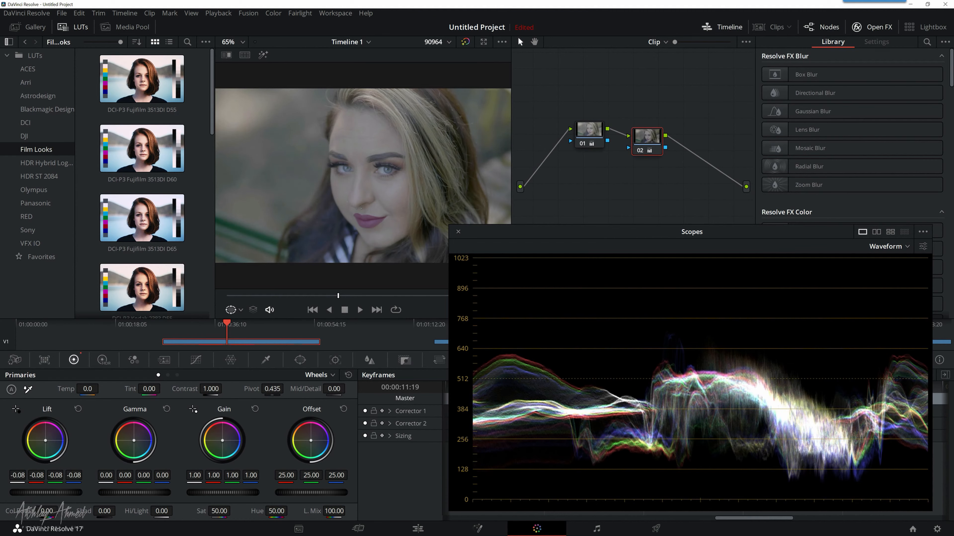
{"action": "left_click_drag", "start_coordinate": [51, 496], "coordinate": [50, 496]}
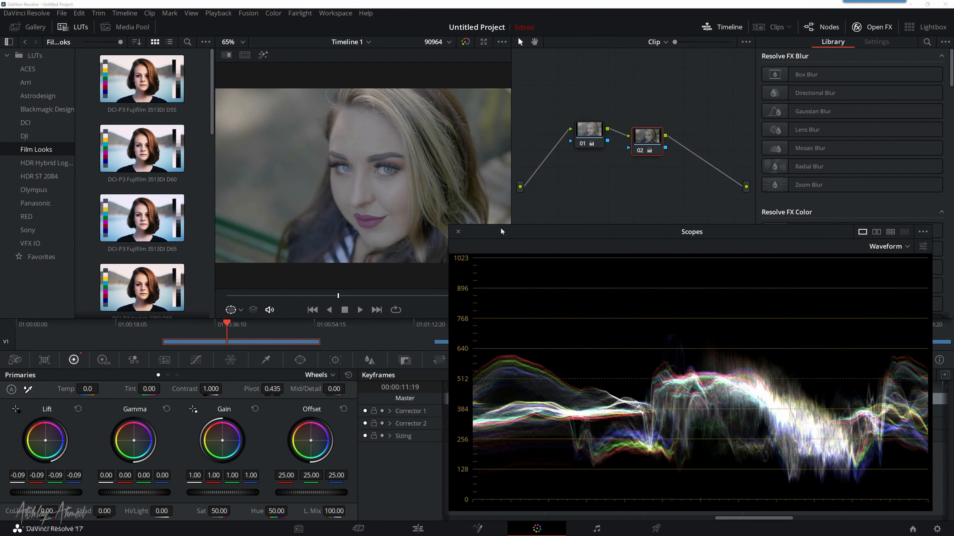
Step: Move the scopes window slightly aside and raise the master Gain of node 02 to 1.06
{"action": "left_click_drag", "start_coordinate": [500, 227], "coordinate": [528, 229]}
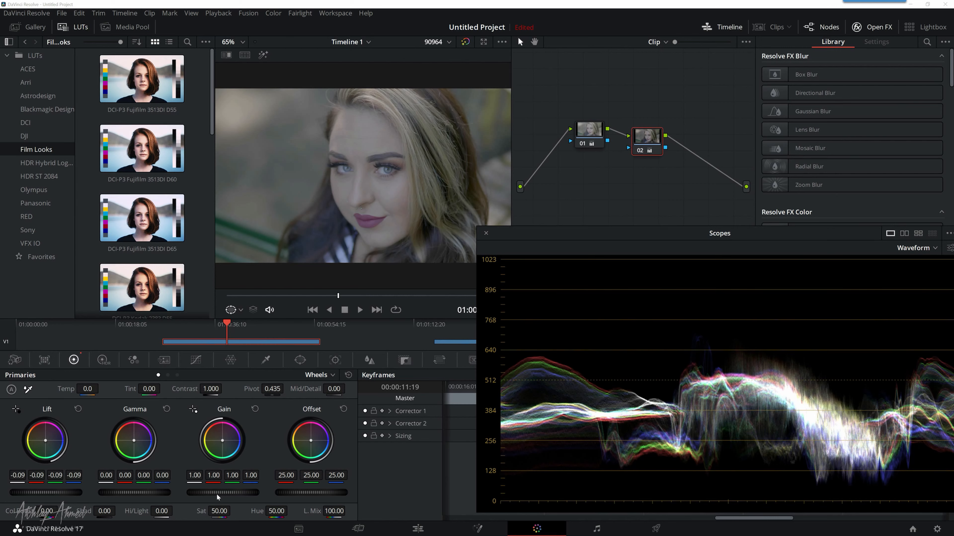
{"action": "left_click_drag", "start_coordinate": [215, 493], "coordinate": [235, 493]}
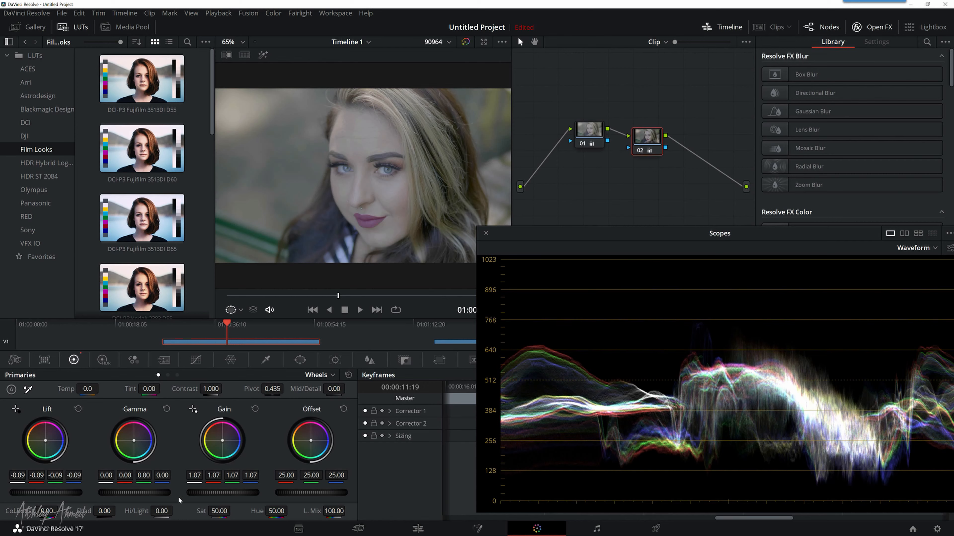
{"action": "mouse_move", "coordinate": [222, 493]}
{"action": "left_mouse_down"}
{"action": "mouse_move", "coordinate": [283, 493]}
{"action": "mouse_move", "coordinate": [218, 493]}
{"action": "left_mouse_up"}
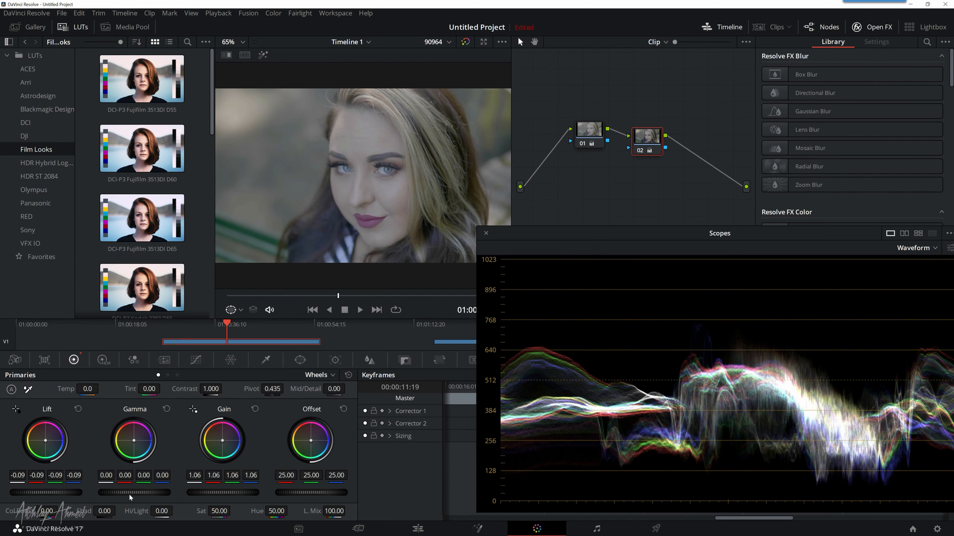
Step: Test a blue Gamma color shift of -0.03 red and 0.06 blue on node 02, and reset Gamma
{"action": "left_click_drag", "start_coordinate": [134, 442], "coordinate": [136, 442]}
{"action": "left_click_drag", "start_coordinate": [136, 442], "coordinate": [137, 443]}
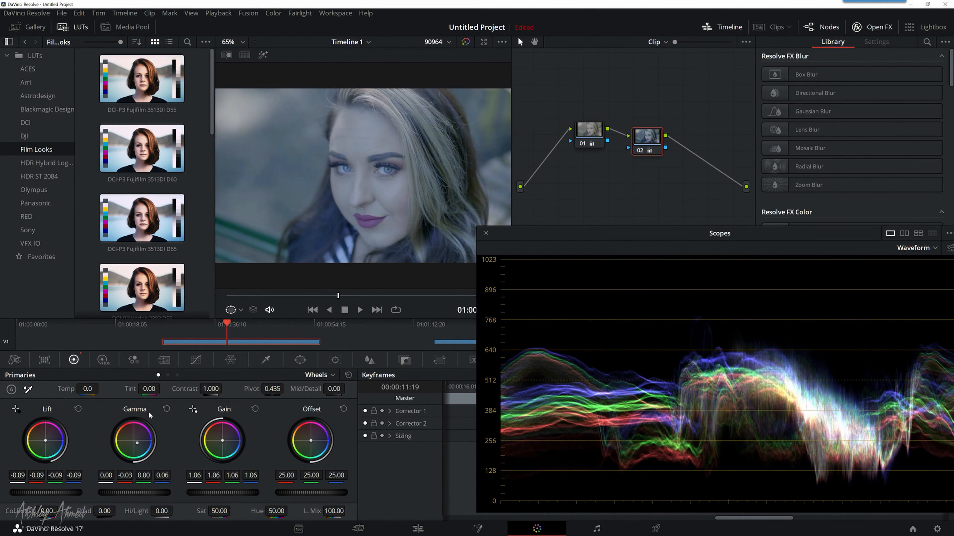
{"action": "left_click", "coordinate": [166, 408]}
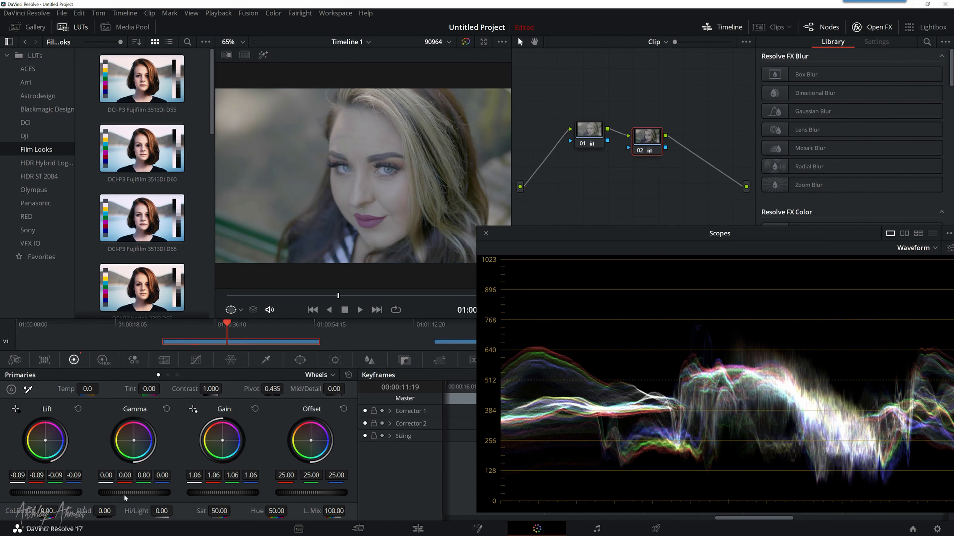
Step: Lower the master Gamma of node 02 to -0.02 and reposition the scopes window to show it fully
{"action": "left_click_drag", "start_coordinate": [134, 493], "coordinate": [127, 493]}
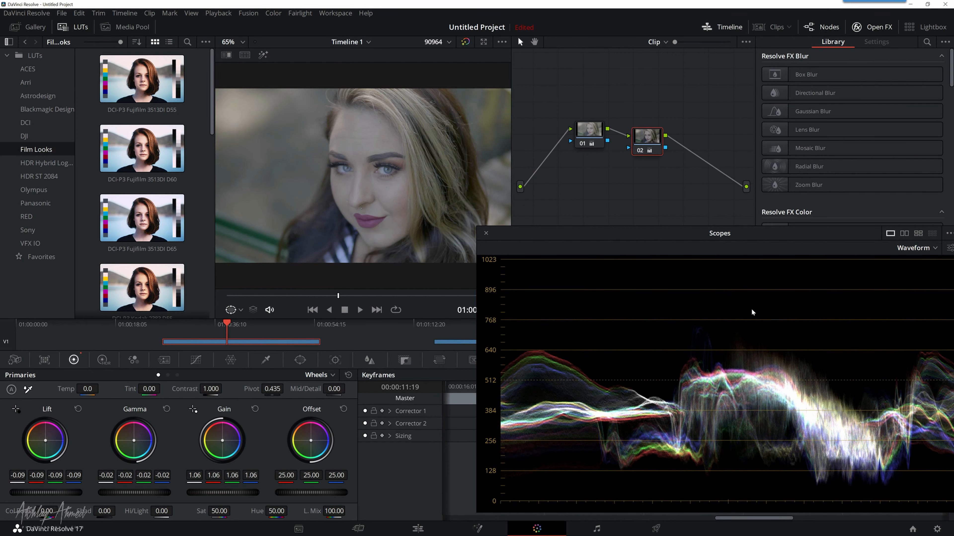
{"action": "left_click_drag", "start_coordinate": [833, 234], "coordinate": [805, 236]}
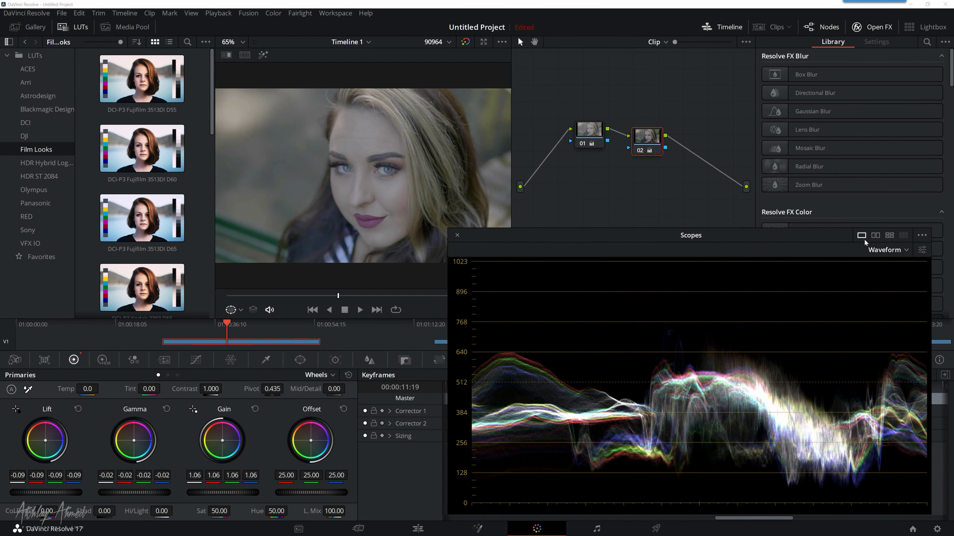
Step: Switch the scopes to Parade and shift the Offset of node 02 slightly toward orange, to 25.15, 24.85 and 23.95
{"action": "left_click", "coordinate": [878, 255]}
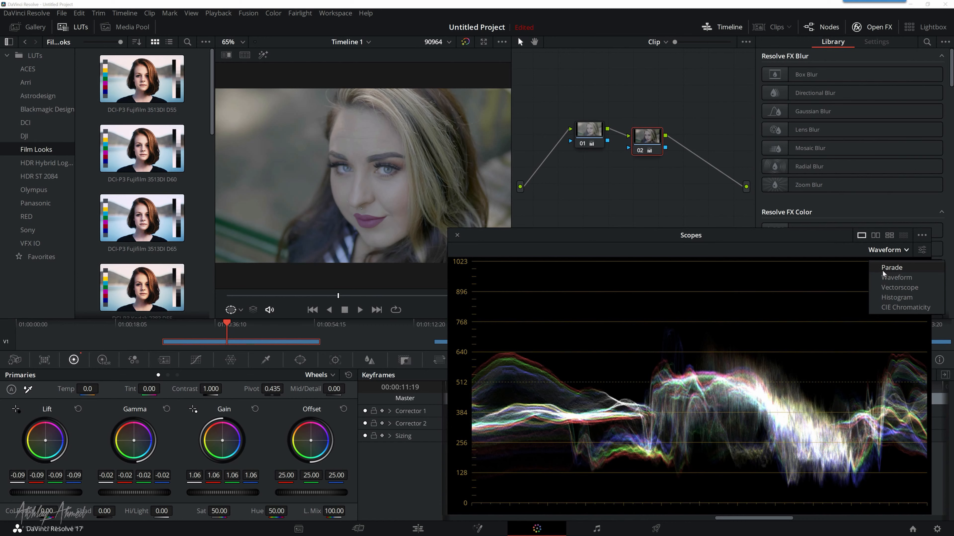
{"action": "left_click", "coordinate": [882, 268]}
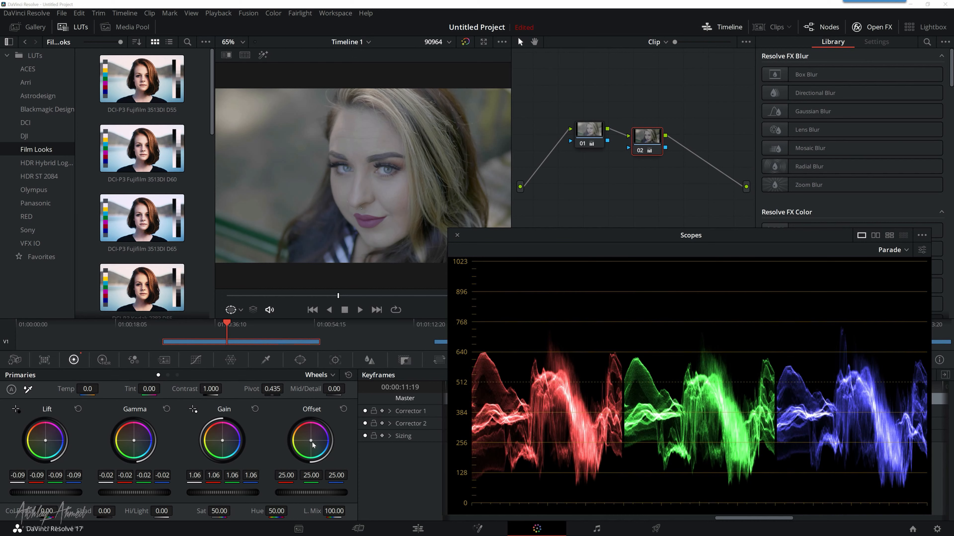
{"action": "left_click_drag", "start_coordinate": [311, 441], "coordinate": [306, 437]}
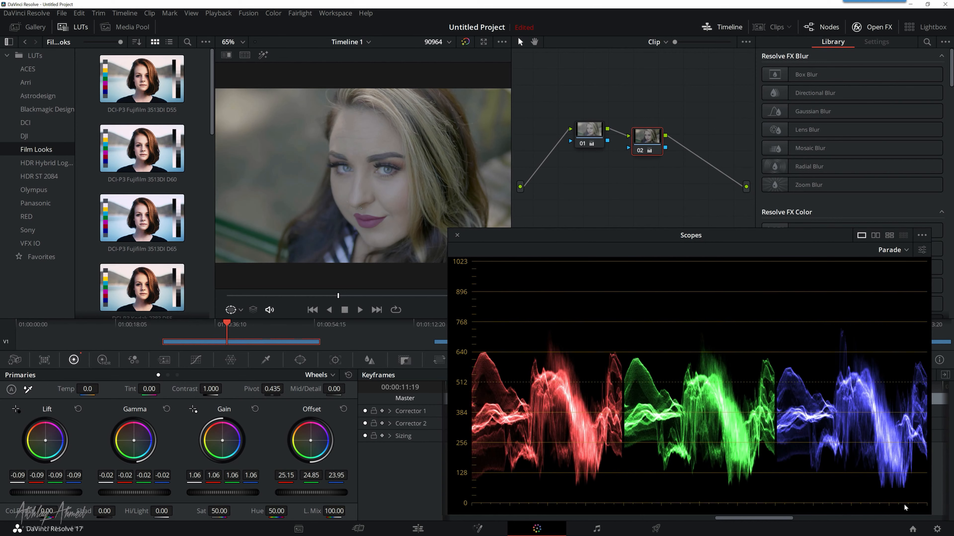
Step: Raise the overall Offset of node 02 to 26.55, 26.25 and 25.35, and view the portrait clip in the Vectorscope
{"action": "left_click_drag", "start_coordinate": [324, 494], "coordinate": [332, 495]}
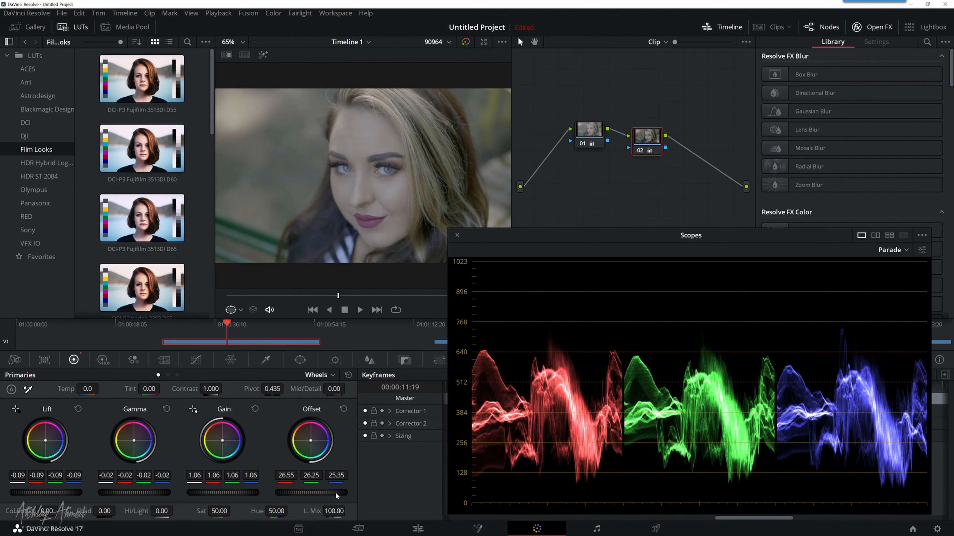
{"action": "left_click", "coordinate": [893, 248]}
{"action": "left_click", "coordinate": [904, 289]}
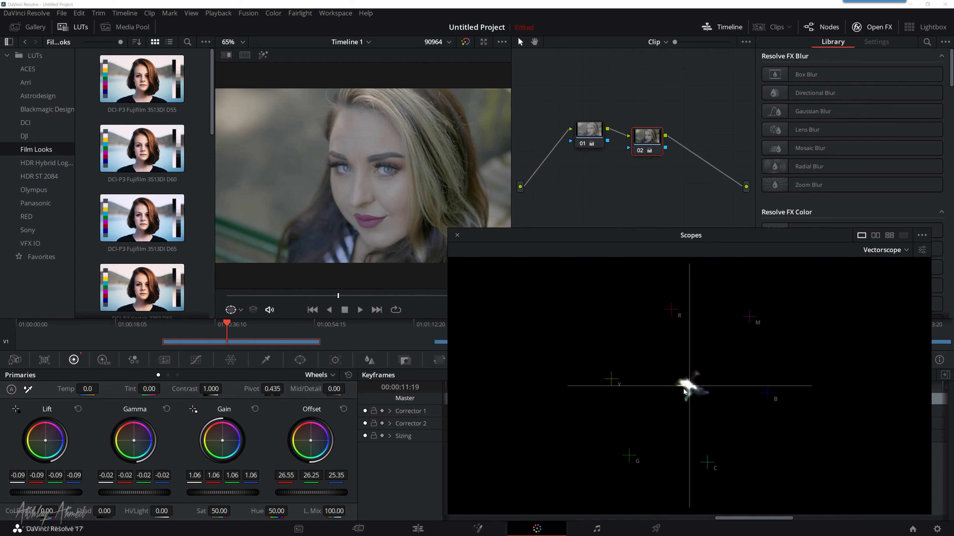
Step: Reset the Offset of node 02 to 25.00 on all channels and switch the scopes back to Parade
{"action": "left_click_drag", "start_coordinate": [312, 443], "coordinate": [313, 441]}
{"action": "left_click", "coordinate": [343, 409]}
{"action": "left_click", "coordinate": [880, 250]}
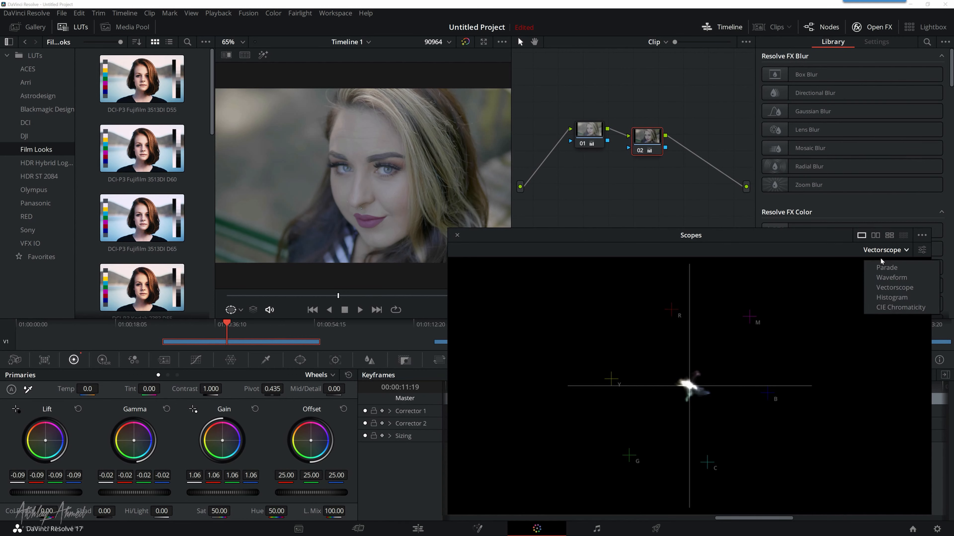
{"action": "left_click", "coordinate": [875, 276]}
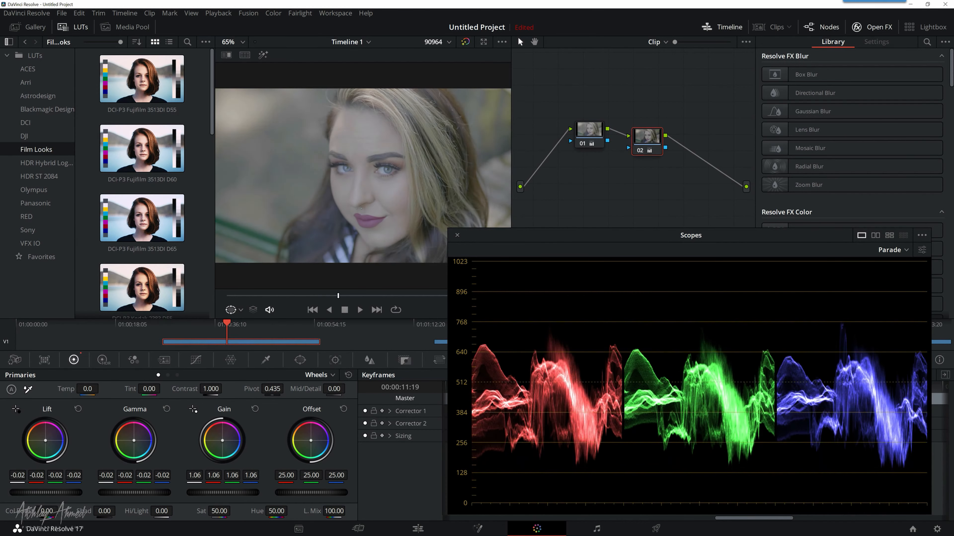
Step: Try the master Lift of node 02 at -0.12 and set it to -0.08
{"action": "left_click_drag", "start_coordinate": [45, 493], "coordinate": [42, 492]}
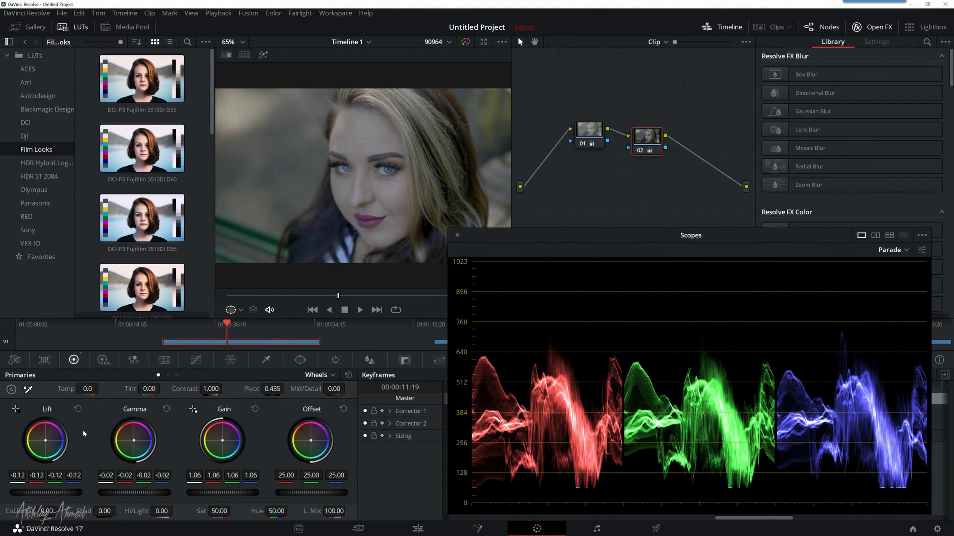
{"action": "left_click_drag", "start_coordinate": [41, 492], "coordinate": [47, 492]}
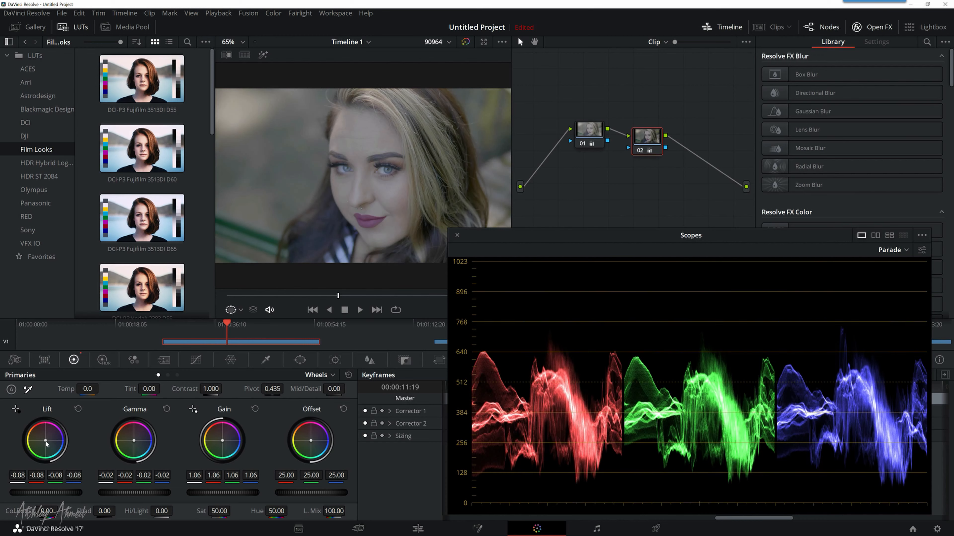
Step: Test a blue Lift color shift of -0.12 red and 0.02 blue on node 02, and reset the color shift
{"action": "left_click_drag", "start_coordinate": [46, 440], "coordinate": [48, 442]}
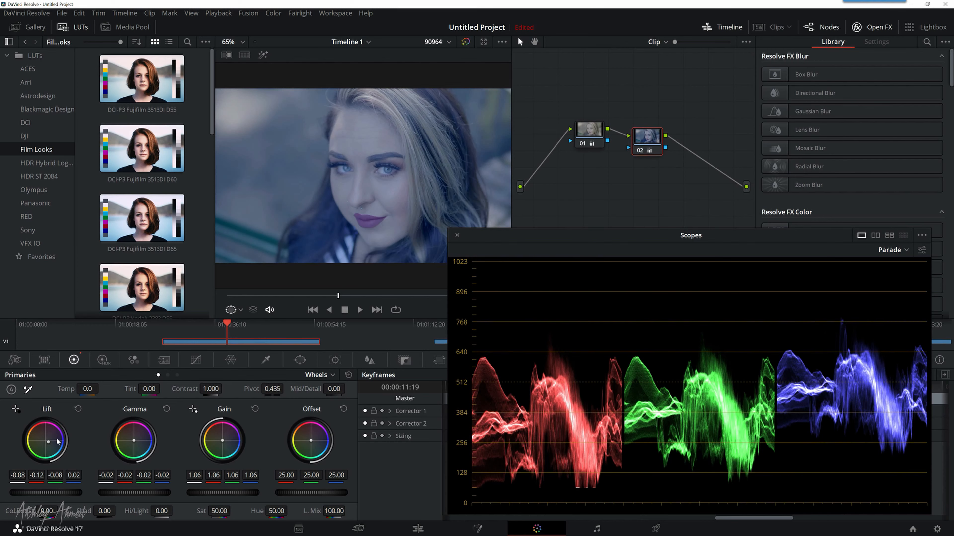
{"action": "left_click_drag", "start_coordinate": [47, 444], "coordinate": [46, 440]}
{"action": "double_click", "coordinate": [46, 441]}
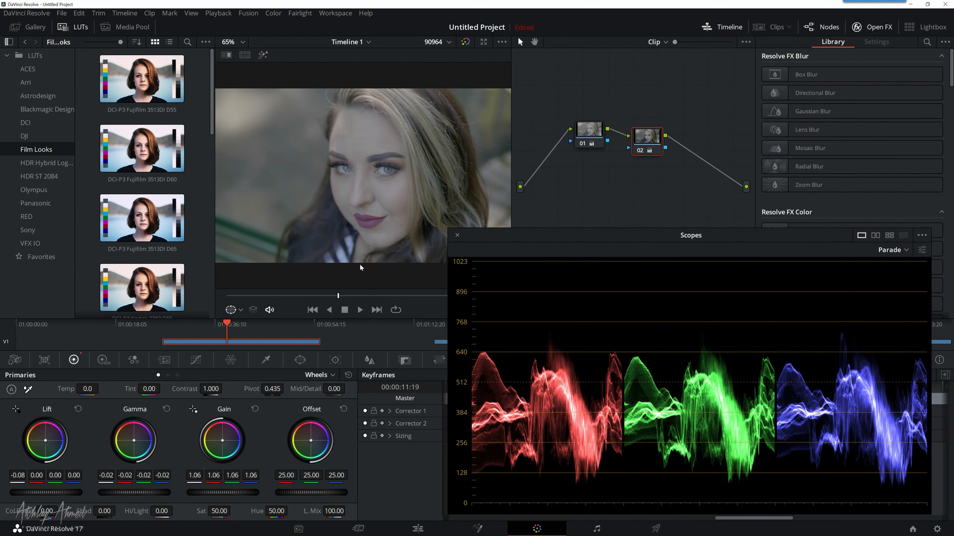
Step: Test an orange Gain shift on node 02, bring Gain back to 1.07 red, 1.06 green and 1.04 blue, and compare with the bypassed grade
{"action": "mouse_move", "coordinate": [224, 443]}
{"action": "left_mouse_down"}
{"action": "mouse_move", "coordinate": [177, 452]}
{"action": "mouse_move", "coordinate": [218, 437]}
{"action": "left_mouse_up"}
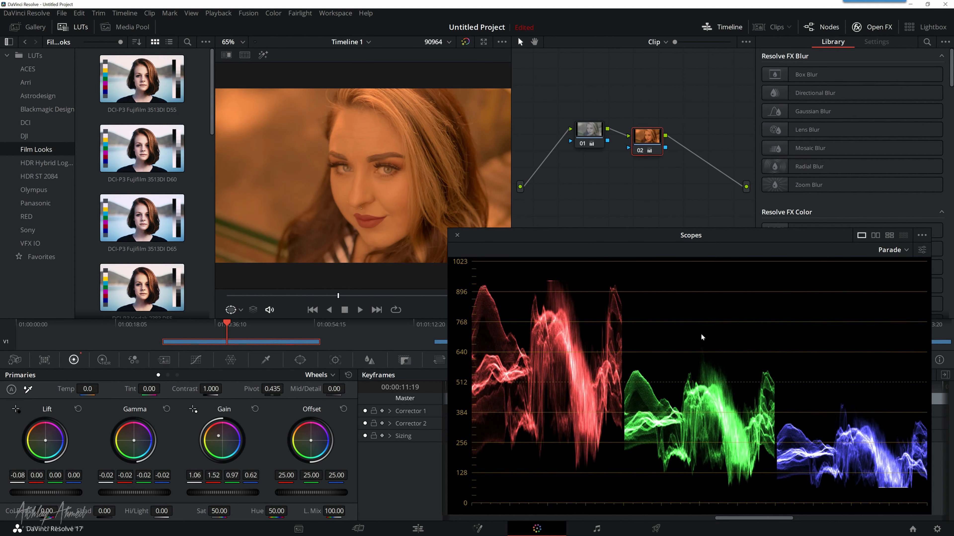
{"action": "left_click_drag", "start_coordinate": [220, 437], "coordinate": [223, 441]}
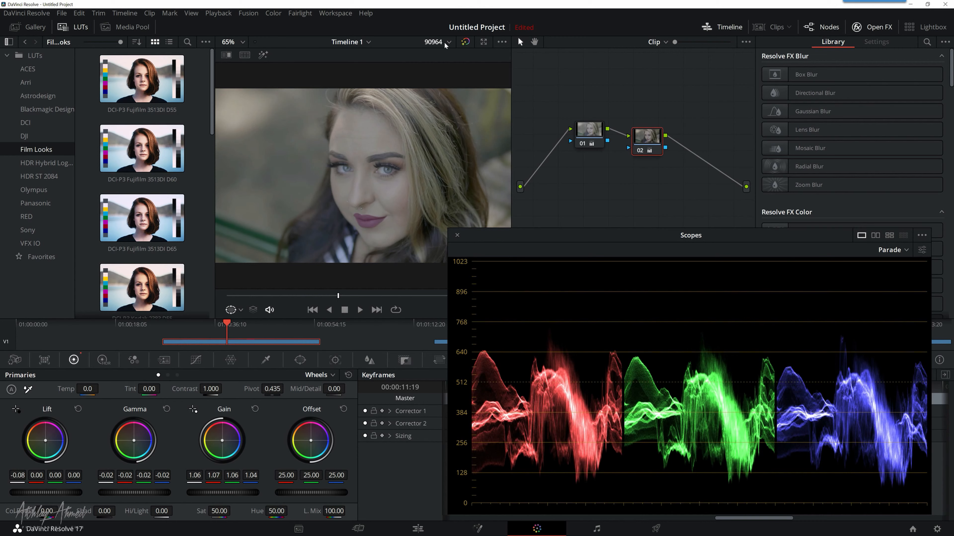
{"action": "left_click", "coordinate": [466, 42]}
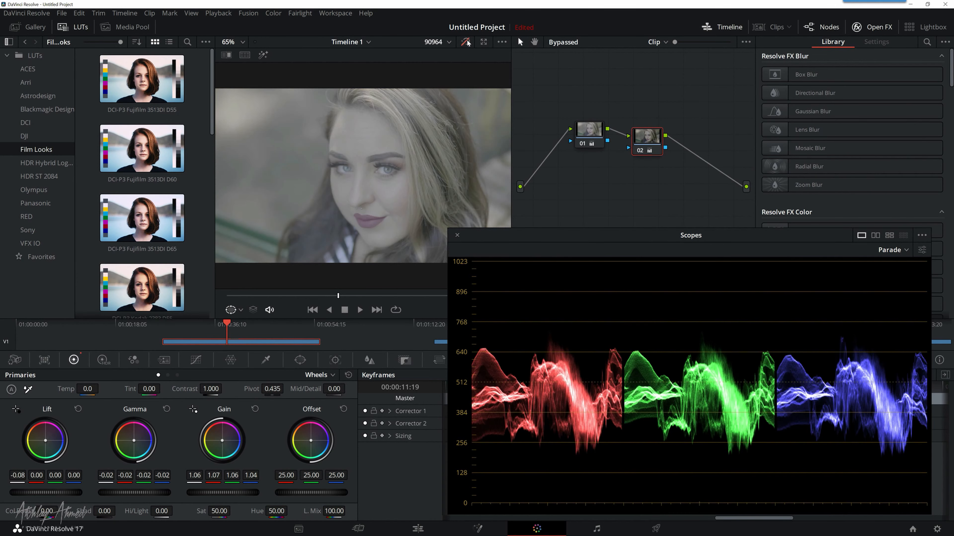
{"action": "left_click", "coordinate": [466, 42]}
Step: Move the scopes window slightly aside, check the portrait clip in Waveform and return the scopes to Parade
{"action": "left_click_drag", "start_coordinate": [474, 240], "coordinate": [501, 242]}
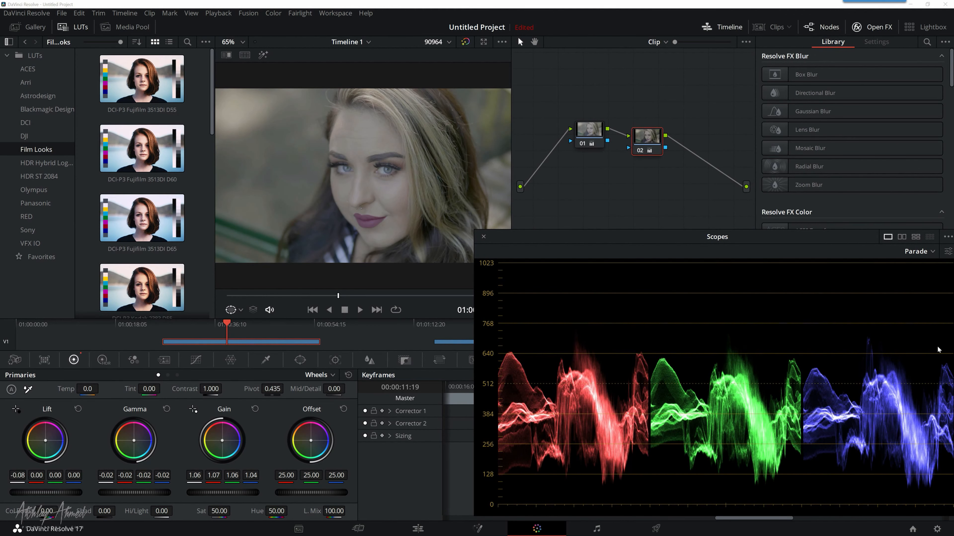
{"action": "left_click", "coordinate": [916, 252]}
{"action": "left_click", "coordinate": [918, 281]}
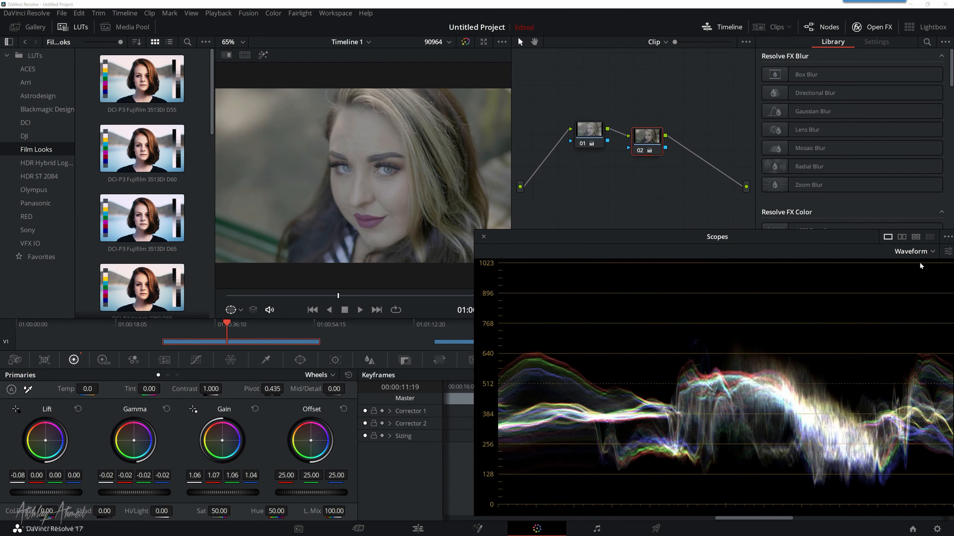
{"action": "left_click", "coordinate": [916, 251]}
{"action": "left_click", "coordinate": [908, 268]}
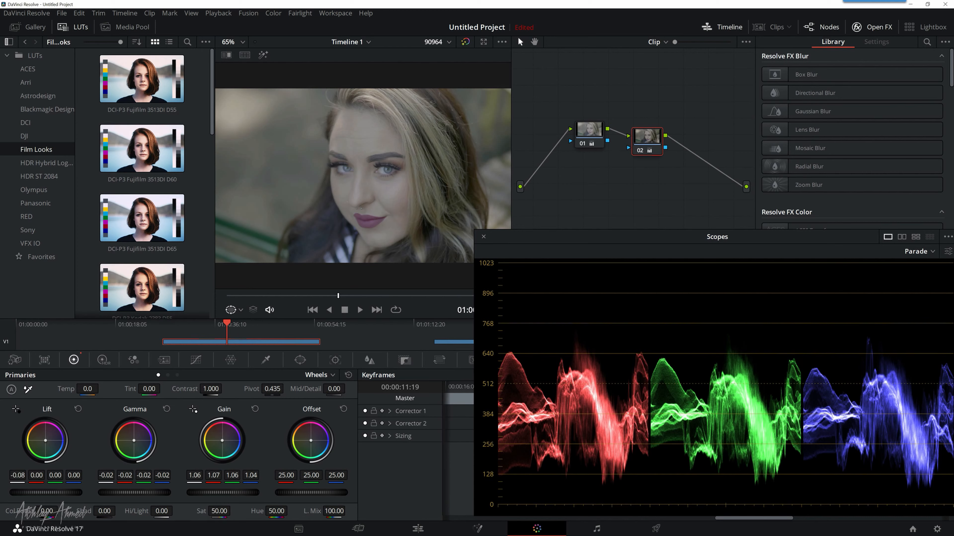
Step: Raise the saturation of node 02 to 70.40, scrub through the portrait clip and compare it with the grade bypassed
{"action": "left_click_drag", "start_coordinate": [233, 510], "coordinate": [234, 510]}
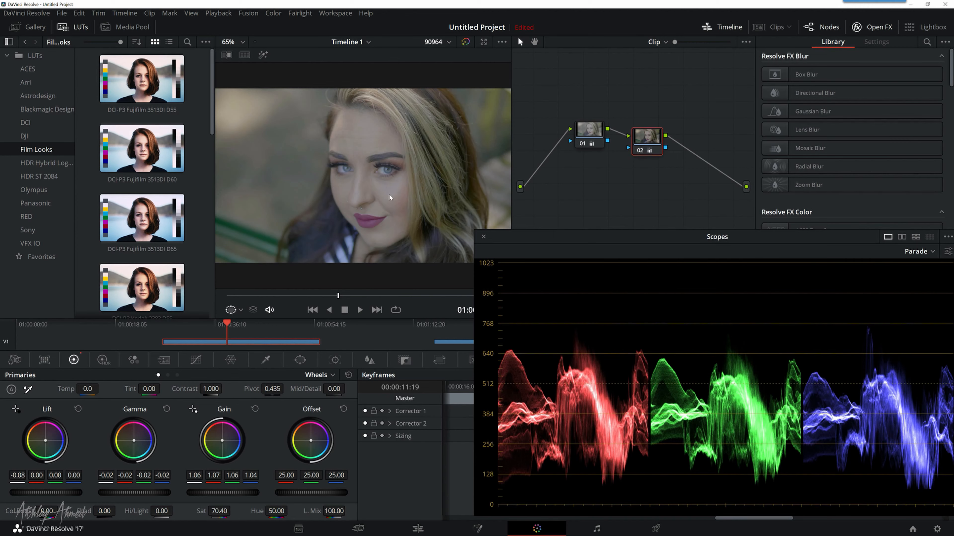
{"action": "left_click", "coordinate": [273, 296]}
{"action": "left_click_drag", "start_coordinate": [328, 295], "coordinate": [349, 297]}
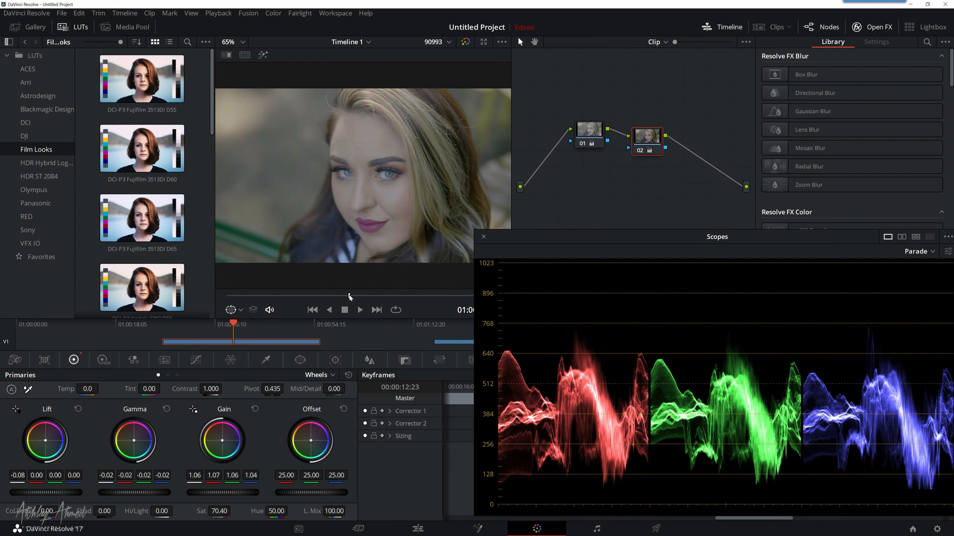
{"action": "left_click", "coordinate": [465, 42]}
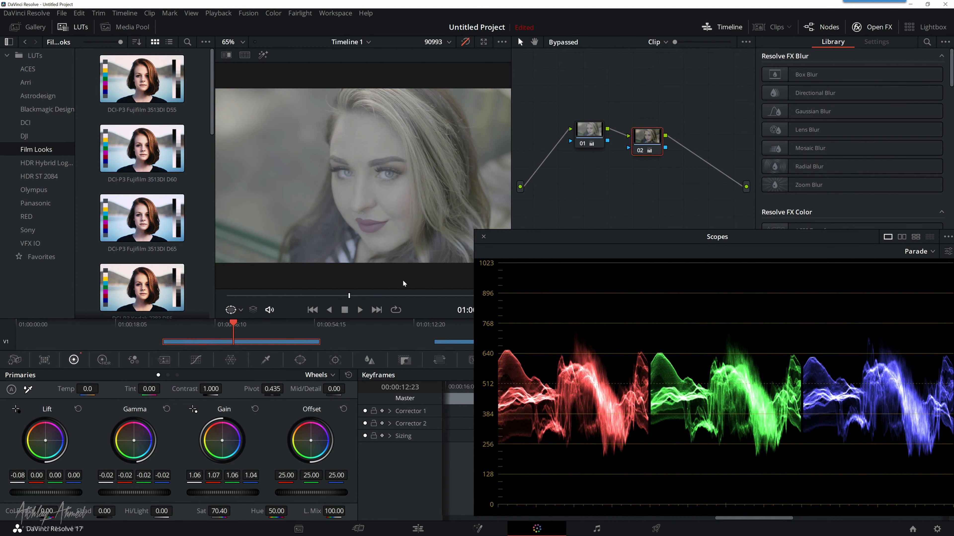
{"action": "left_click", "coordinate": [465, 42]}
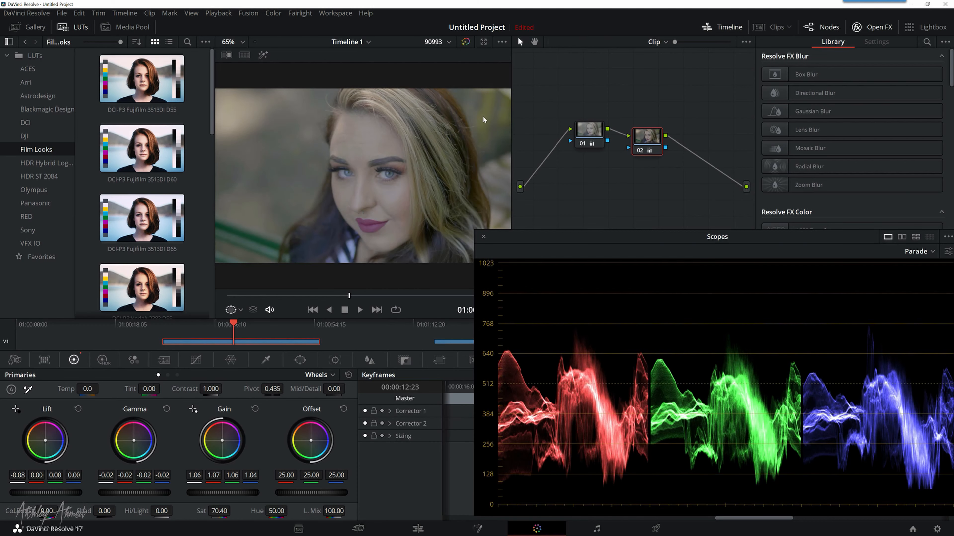
{"action": "left_click_drag", "start_coordinate": [372, 296], "coordinate": [404, 300]}
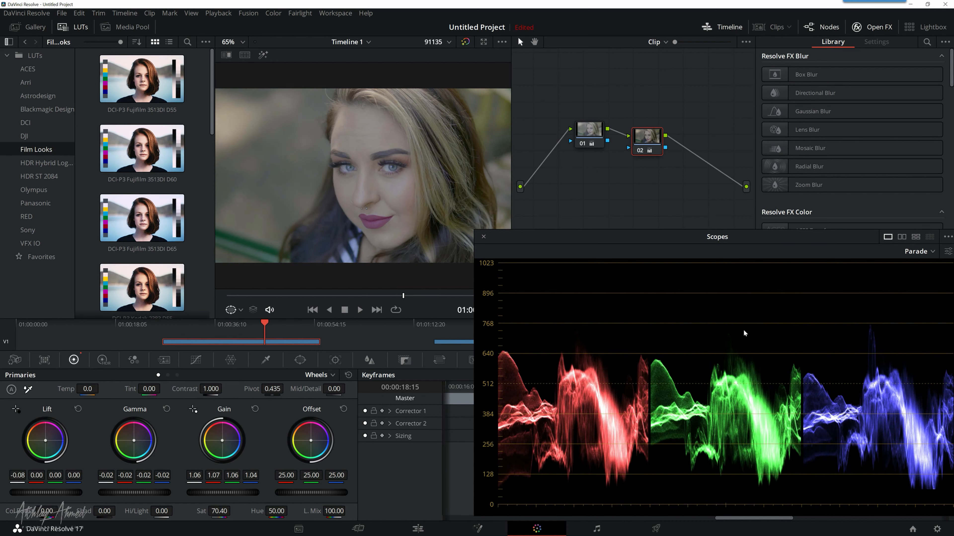
Step: Switch to the Edit page, move the scopes off the timeline and place the playhead on the second clip at 01:01:23:11
{"action": "left_click", "coordinate": [918, 255]}
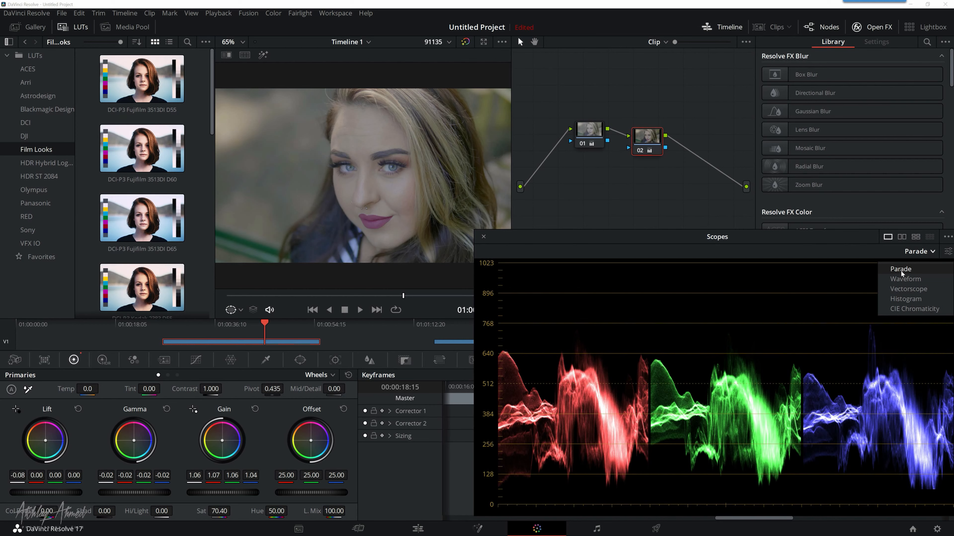
{"action": "left_click", "coordinate": [542, 245]}
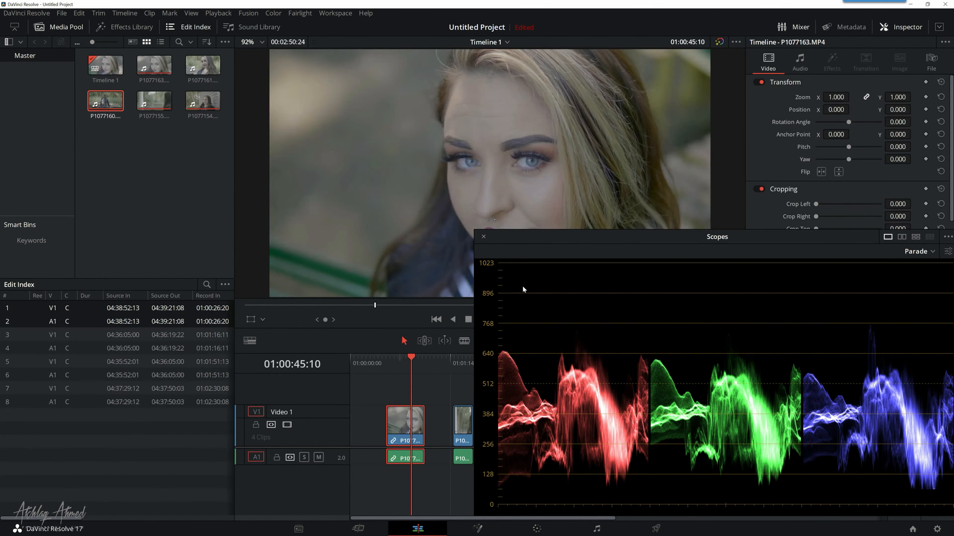
{"action": "left_click_drag", "start_coordinate": [551, 240], "coordinate": [681, 288]}
{"action": "left_click_drag", "start_coordinate": [428, 515], "coordinate": [455, 517]}
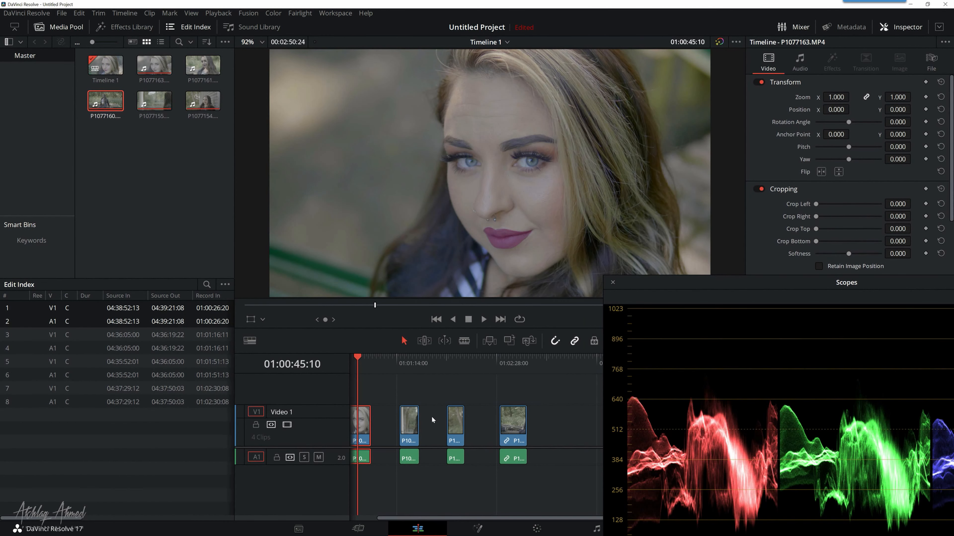
{"action": "left_click", "coordinate": [409, 360]}
{"action": "left_click_drag", "start_coordinate": [409, 359], "coordinate": [408, 359]}
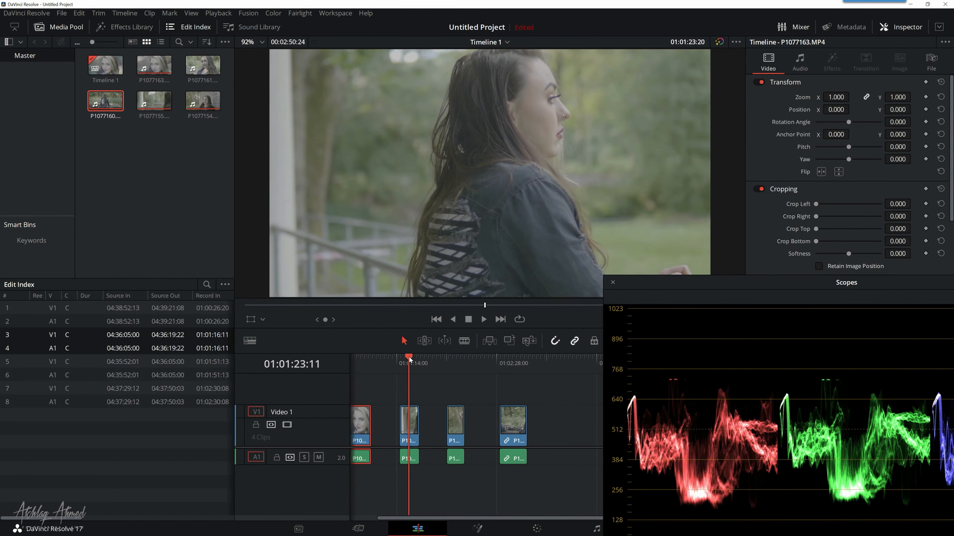
Step: Bring the scopes window further into view and switch it to Waveform for the second clip
{"action": "left_click_drag", "start_coordinate": [750, 287], "coordinate": [642, 295]}
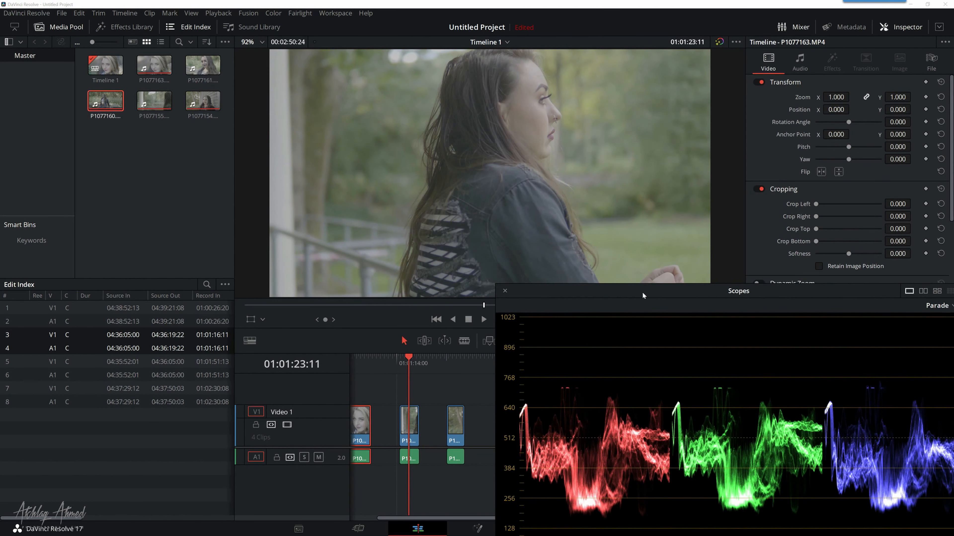
{"action": "left_click", "coordinate": [939, 306]}
{"action": "left_click", "coordinate": [922, 333]}
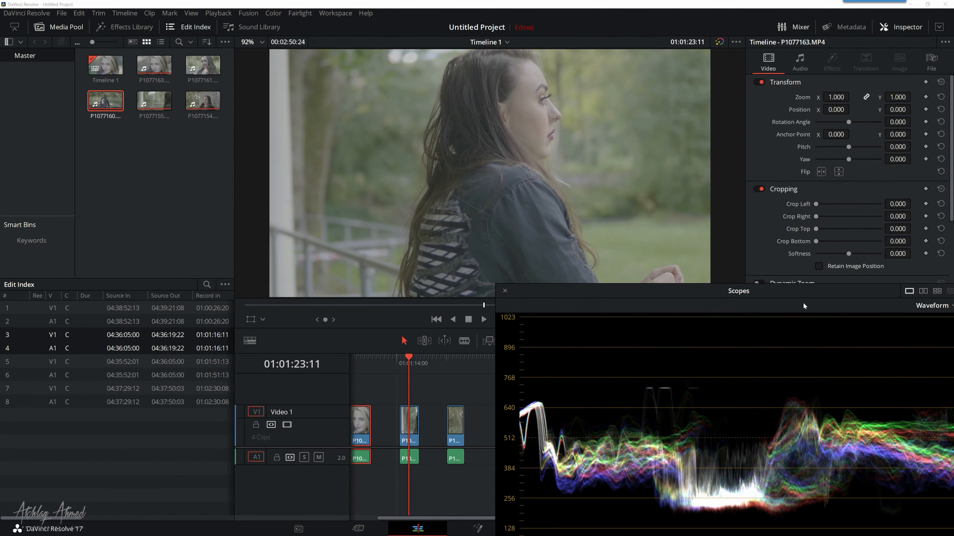
{"action": "left_click_drag", "start_coordinate": [788, 294], "coordinate": [787, 259]}
Step: Select the second timeline clip, P1077155.MP4, open it on the Color page and reposition the scopes window to show the full waveform
{"action": "mouse_move", "coordinate": [447, 519]}
{"action": "left_mouse_down"}
{"action": "mouse_move", "coordinate": [455, 519]}
{"action": "mouse_move", "coordinate": [441, 519]}
{"action": "left_mouse_up"}
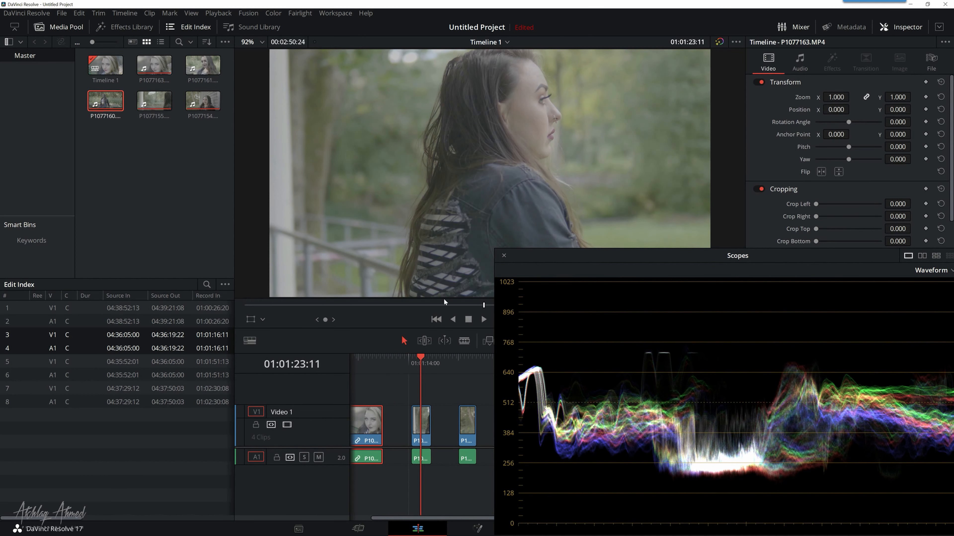
{"action": "left_click", "coordinate": [422, 417]}
{"action": "left_click_drag", "start_coordinate": [718, 255], "coordinate": [778, 330]}
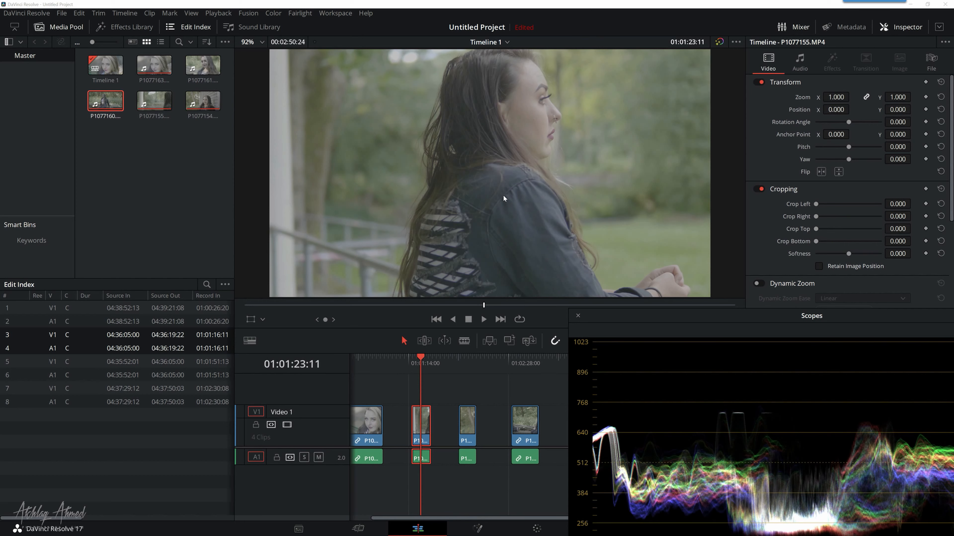
{"action": "left_click_drag", "start_coordinate": [680, 306], "coordinate": [680, 282]}
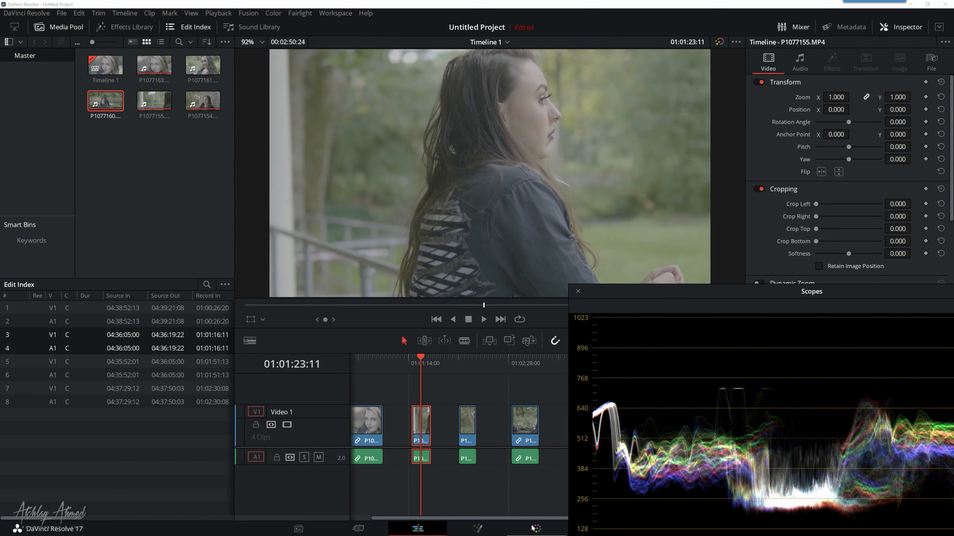
{"action": "left_click", "coordinate": [536, 529]}
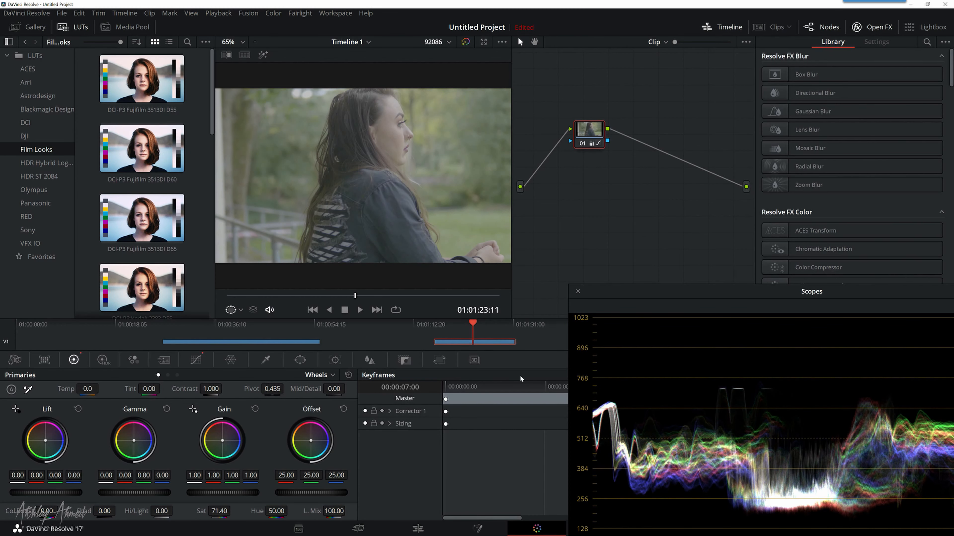
{"action": "left_click_drag", "start_coordinate": [716, 296], "coordinate": [609, 261]}
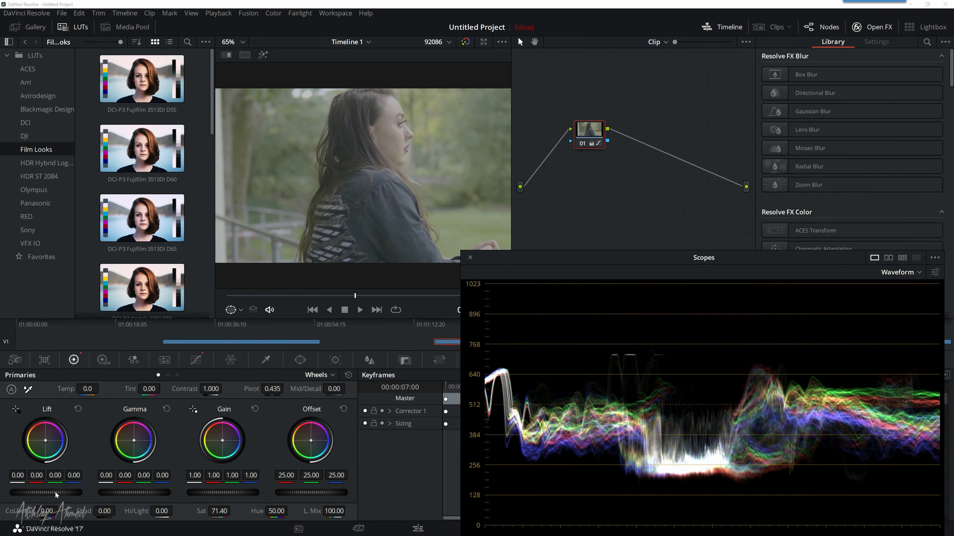
Step: Lower the master Lift of node 01 on the second clip to -0.05, nudging the scopes window slightly
{"action": "left_click_drag", "start_coordinate": [46, 493], "coordinate": [28, 493]}
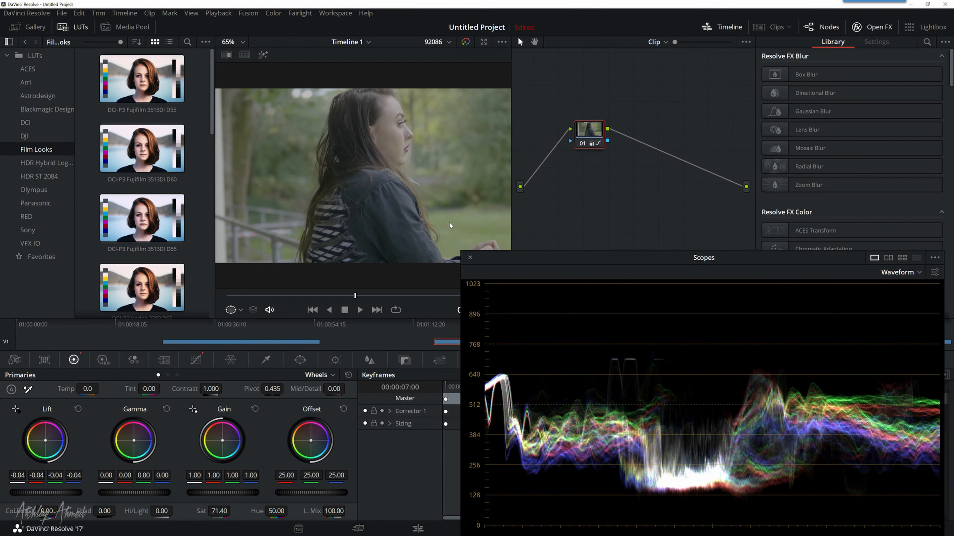
{"action": "left_click_drag", "start_coordinate": [671, 263], "coordinate": [678, 258]}
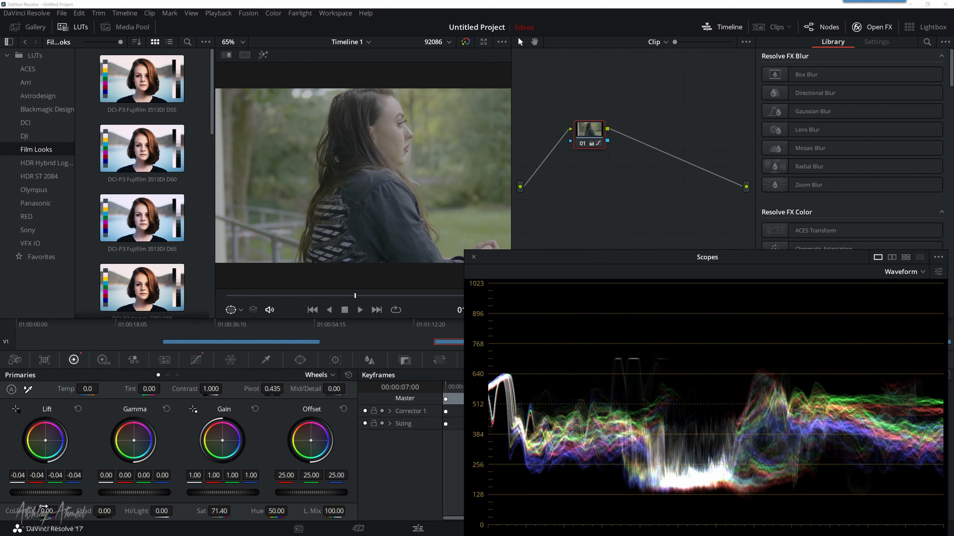
{"action": "left_click_drag", "start_coordinate": [58, 493], "coordinate": [52, 493]}
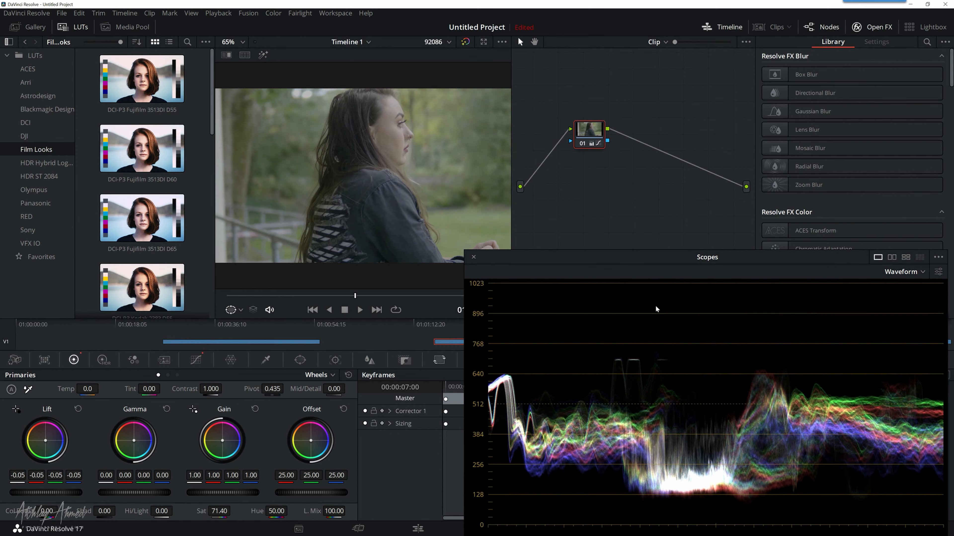
Step: Examine the second clip in the scopes as Vectorscope and Parade, ending on Parade
{"action": "left_click", "coordinate": [902, 273]}
{"action": "left_click", "coordinate": [904, 299]}
{"action": "left_click", "coordinate": [909, 272]}
{"action": "left_click", "coordinate": [901, 289]}
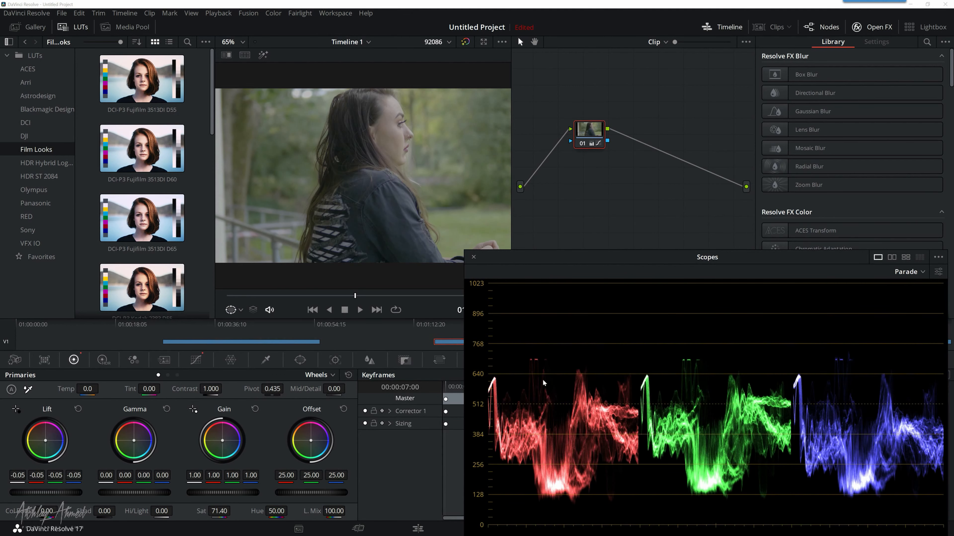
{"action": "left_click", "coordinate": [915, 272]}
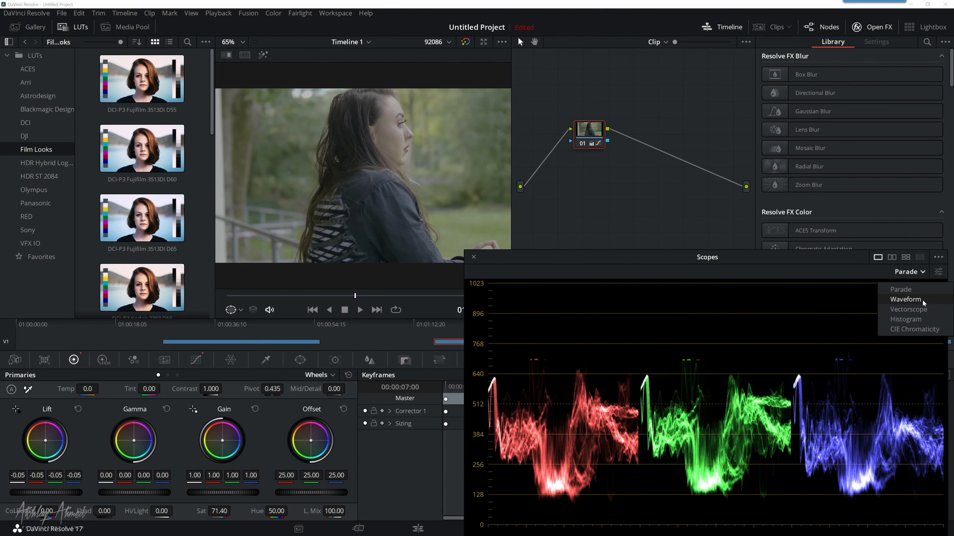
{"action": "left_click", "coordinate": [908, 311]}
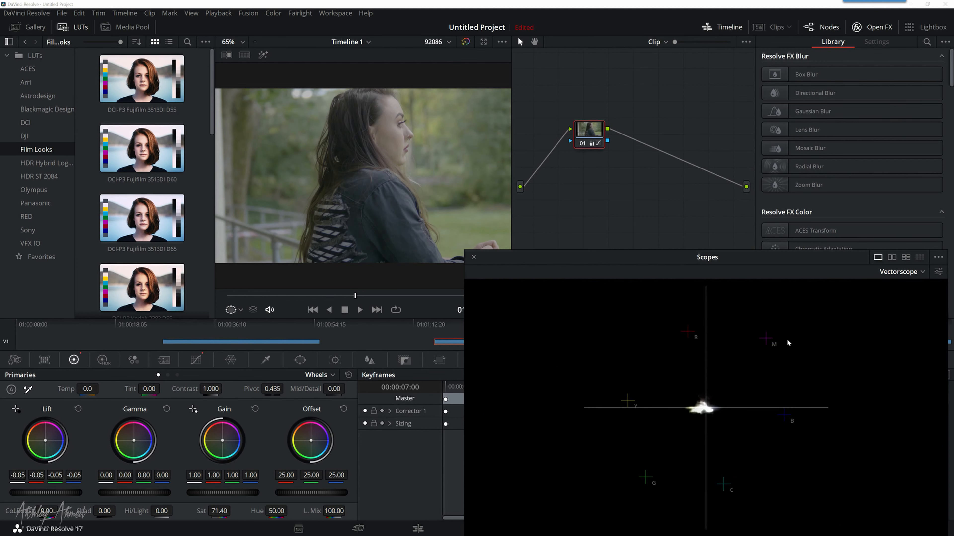
{"action": "left_click", "coordinate": [912, 277]}
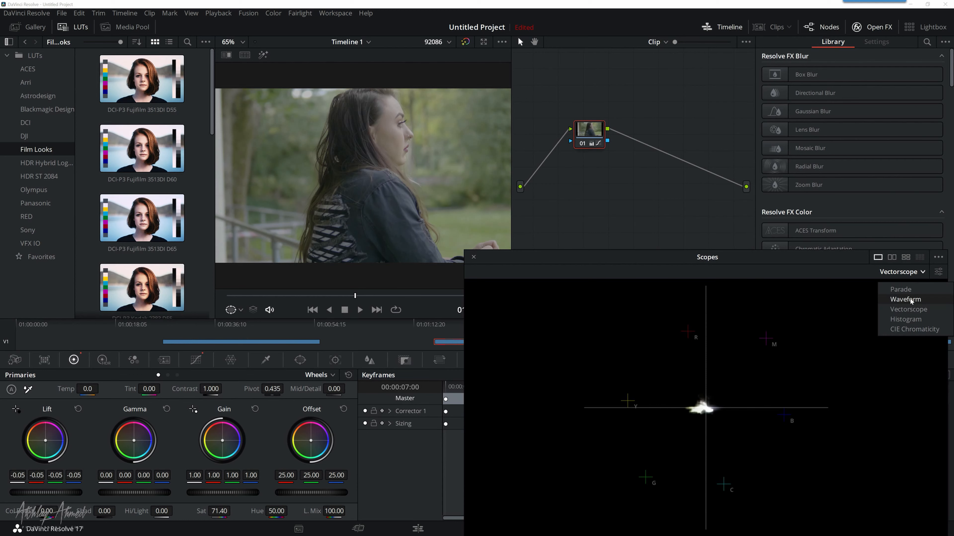
{"action": "left_click", "coordinate": [910, 291]}
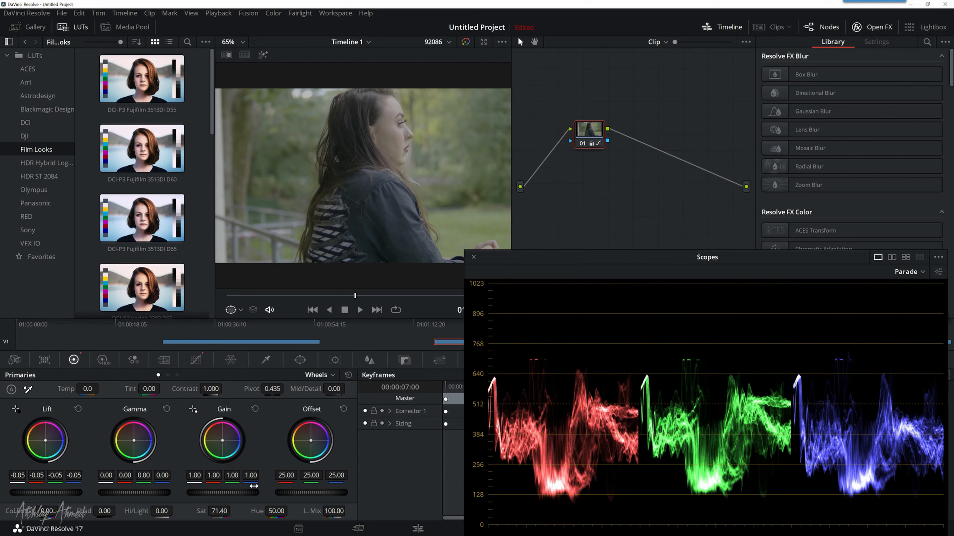
Step: Raise the master Gain of node 01 on the second clip to 1.22 and lower its Offset to 24.60
{"action": "left_click_drag", "start_coordinate": [223, 492], "coordinate": [292, 493]}
{"action": "left_click_drag", "start_coordinate": [233, 492], "coordinate": [248, 492]}
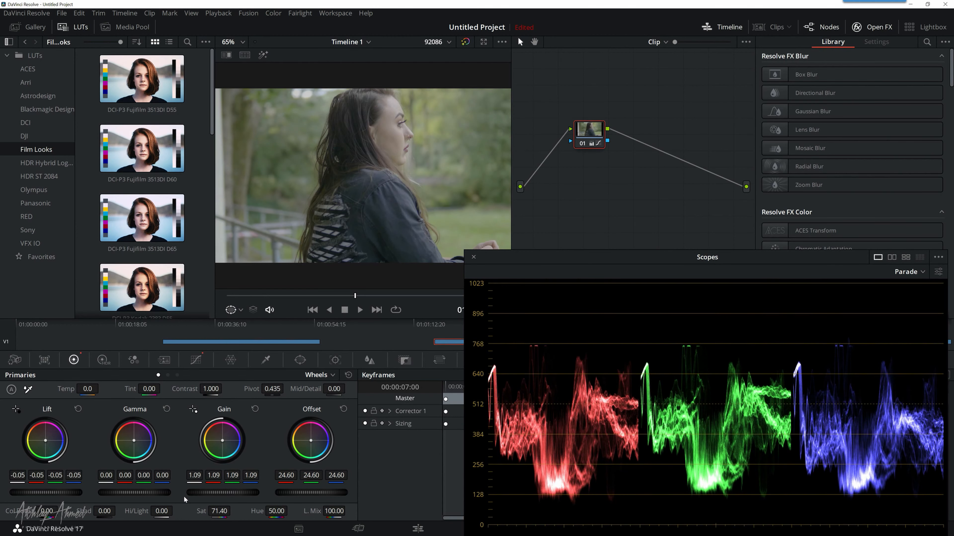
{"action": "mouse_move", "coordinate": [191, 493]}
{"action": "left_mouse_down"}
{"action": "mouse_move", "coordinate": [241, 493]}
{"action": "mouse_move", "coordinate": [198, 493]}
{"action": "left_mouse_up"}
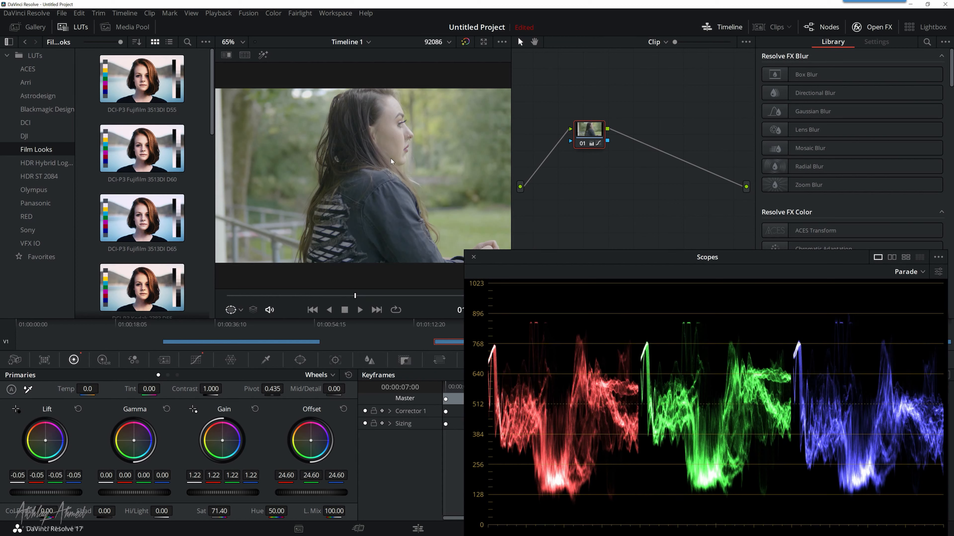
Step: Compare the brightened clip in the Waveform, Vectorscope and Parade scopes, finishing on Parade
{"action": "left_click", "coordinate": [916, 271]}
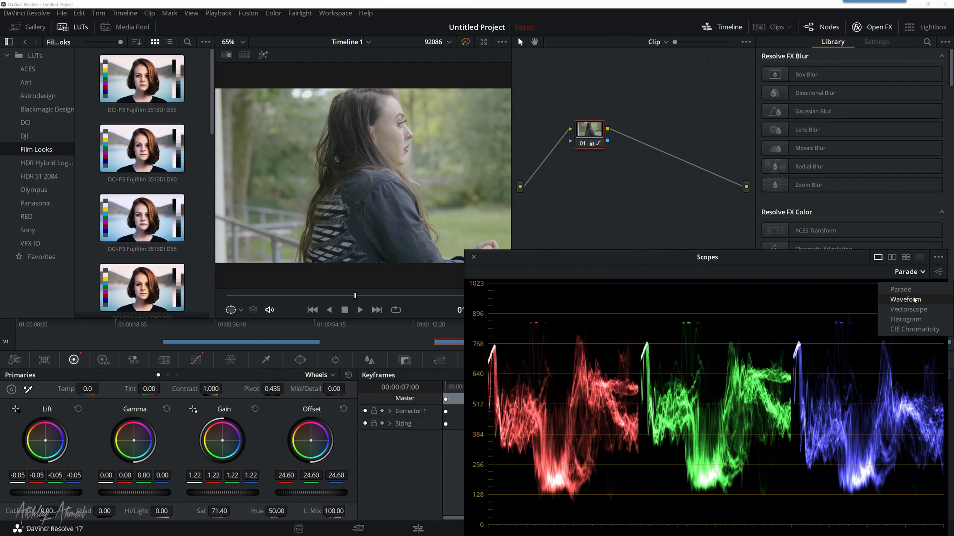
{"action": "left_click", "coordinate": [912, 297]}
{"action": "left_click", "coordinate": [913, 277]}
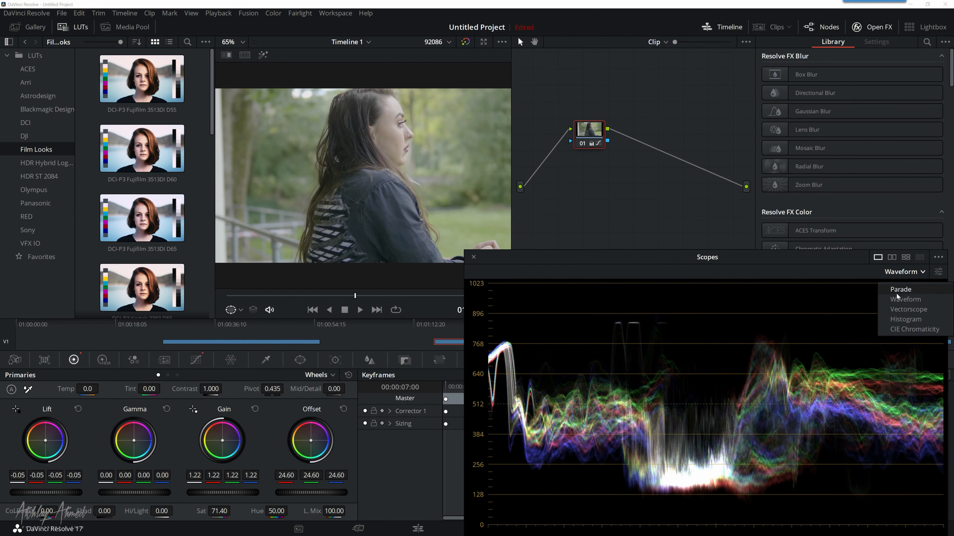
{"action": "left_click", "coordinate": [905, 300]}
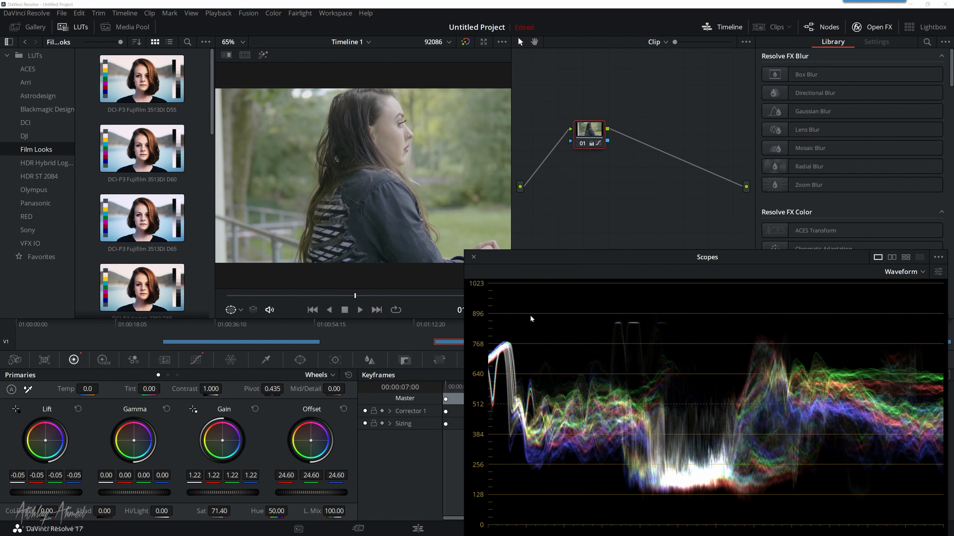
{"action": "left_click", "coordinate": [915, 272]}
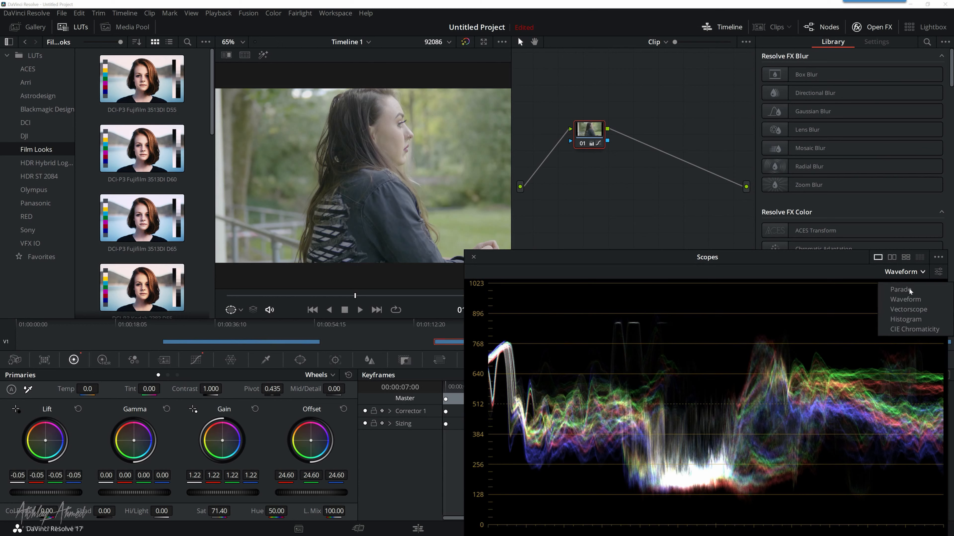
{"action": "left_click", "coordinate": [901, 314]}
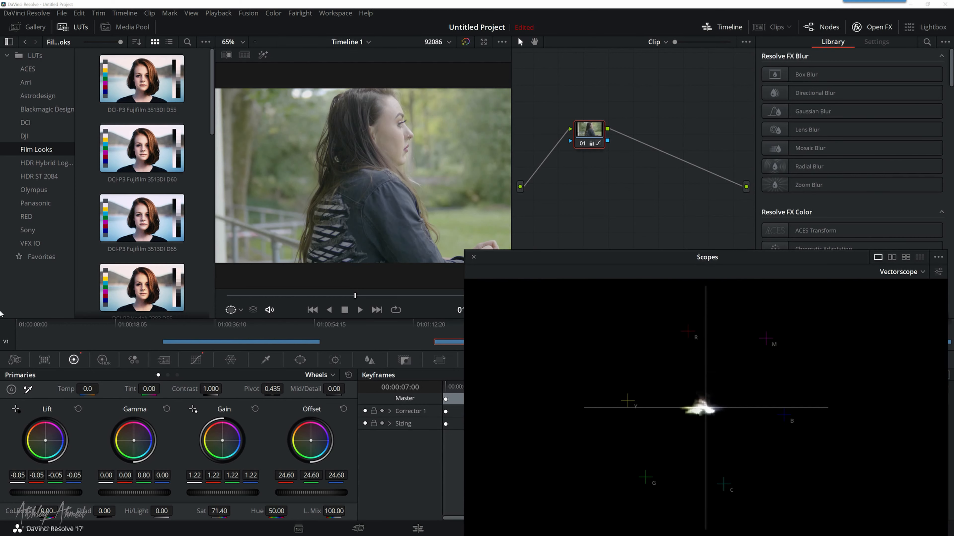
{"action": "left_click", "coordinate": [901, 272]}
{"action": "left_click", "coordinate": [901, 289]}
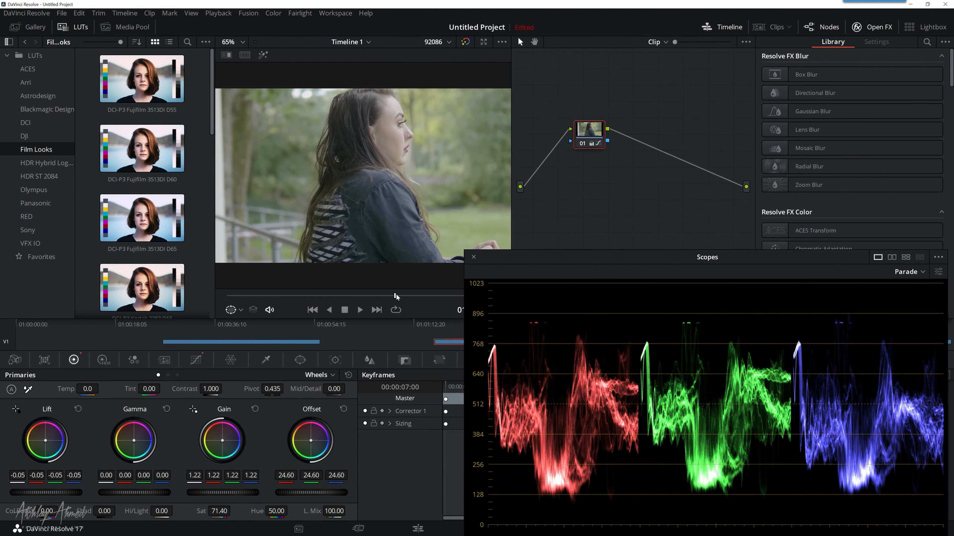
Step: Scrub the second clip back to 00:00:03:22 and reset the Gain wheel to 1.00
{"action": "left_click", "coordinate": [421, 297]}
{"action": "left_click_drag", "start_coordinate": [421, 296], "coordinate": [298, 298]}
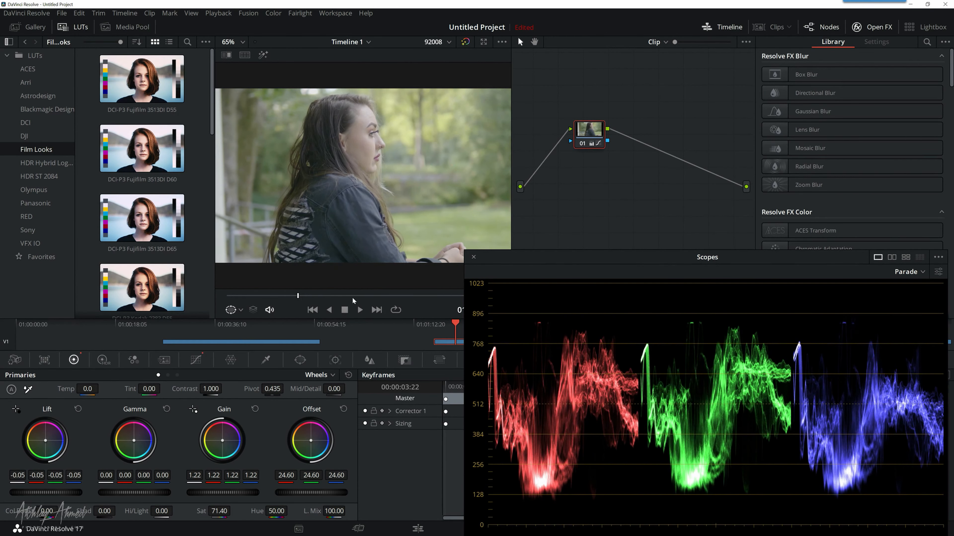
{"action": "left_click", "coordinate": [255, 408]}
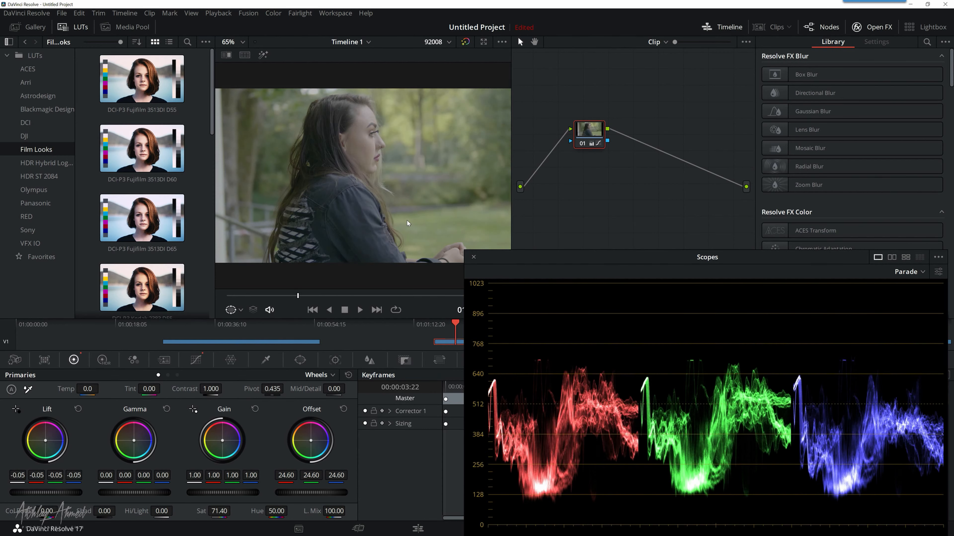
Step: Show the Waveform scope and raise the saturation of node 01 to 77.20
{"action": "left_click", "coordinate": [920, 276]}
{"action": "left_click", "coordinate": [904, 300]}
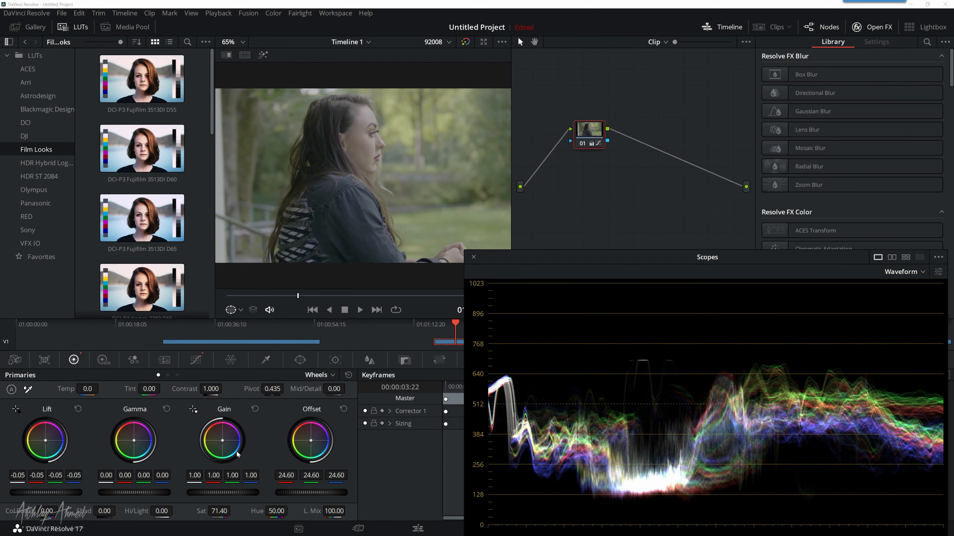
{"action": "left_click_drag", "start_coordinate": [224, 507], "coordinate": [234, 511]}
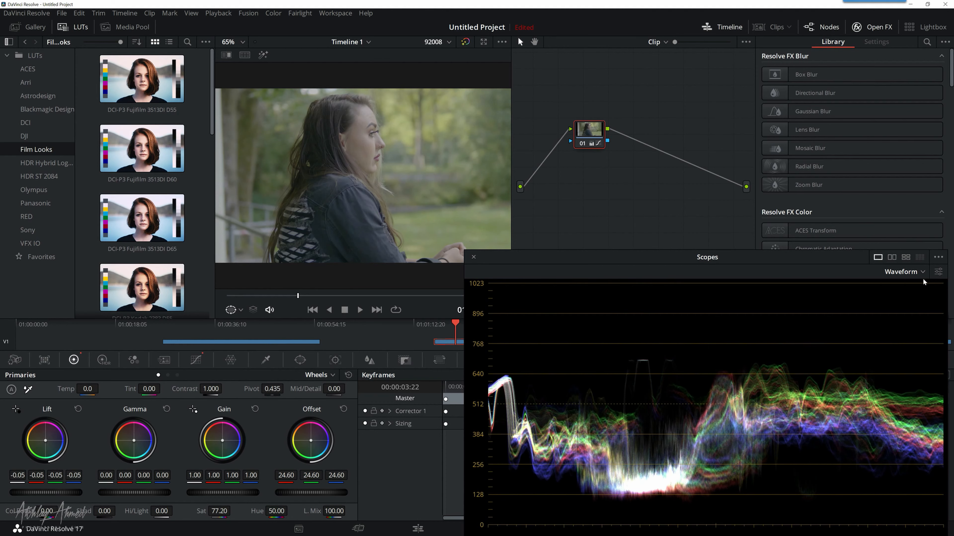
Step: Check the more saturated clip in the Parade and Vectorscope scopes, then return to Parade
{"action": "left_click", "coordinate": [916, 278]}
{"action": "left_click", "coordinate": [910, 280]}
{"action": "left_click", "coordinate": [911, 275]}
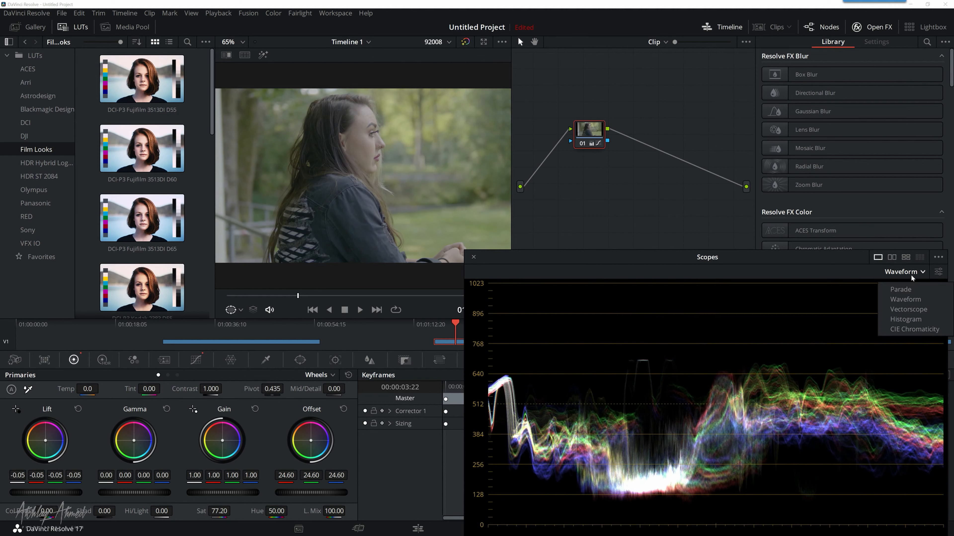
{"action": "left_click", "coordinate": [908, 291]}
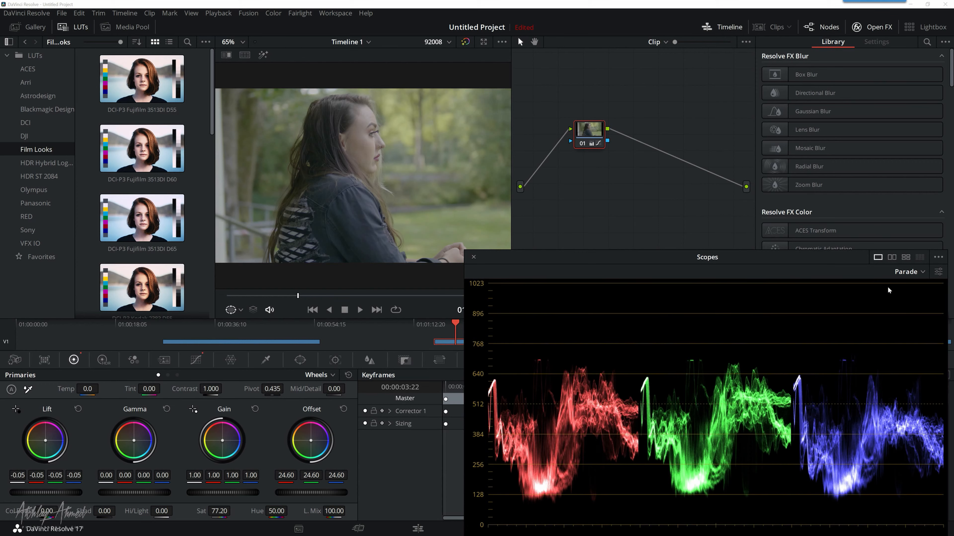
{"action": "left_click", "coordinate": [898, 272]}
{"action": "left_click", "coordinate": [916, 312]}
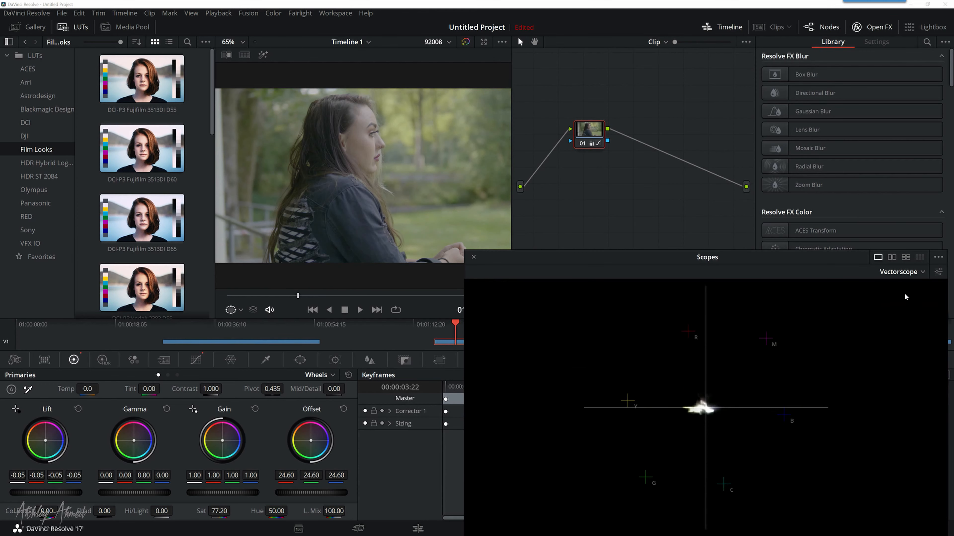
{"action": "left_click", "coordinate": [886, 275]}
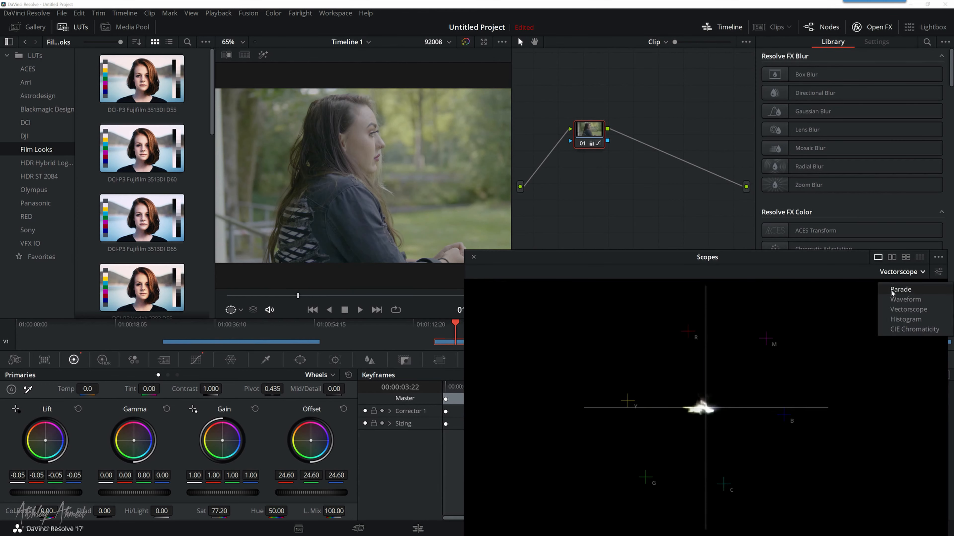
{"action": "left_click", "coordinate": [903, 291]}
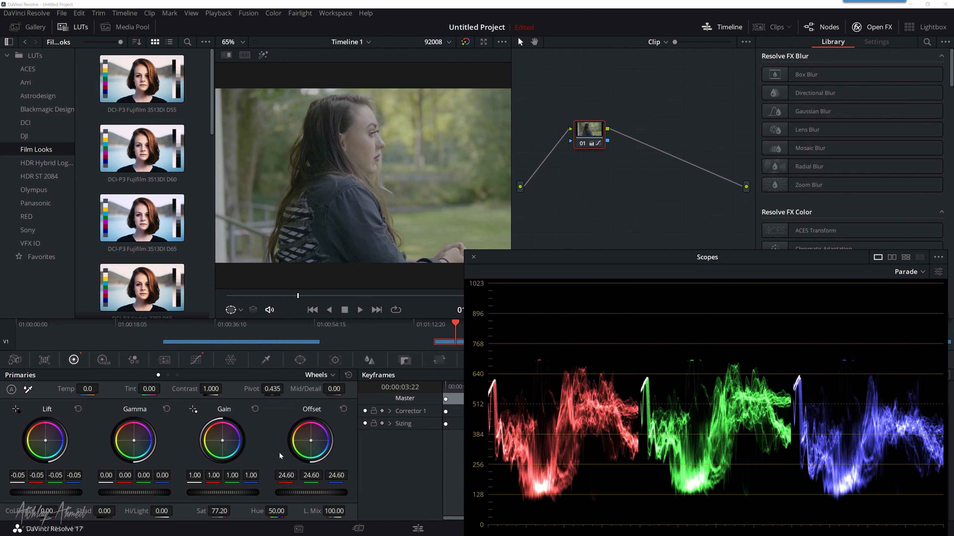
Step: Try a saturation of 100.00 on node 01, then lower it to 67.40
{"action": "mouse_move", "coordinate": [226, 494]}
{"action": "left_mouse_down"}
{"action": "mouse_move", "coordinate": [202, 494]}
{"action": "mouse_move", "coordinate": [223, 494]}
{"action": "left_mouse_up"}
{"action": "double_click", "coordinate": [223, 494]}
{"action": "left_click_drag", "start_coordinate": [227, 511], "coordinate": [248, 511]}
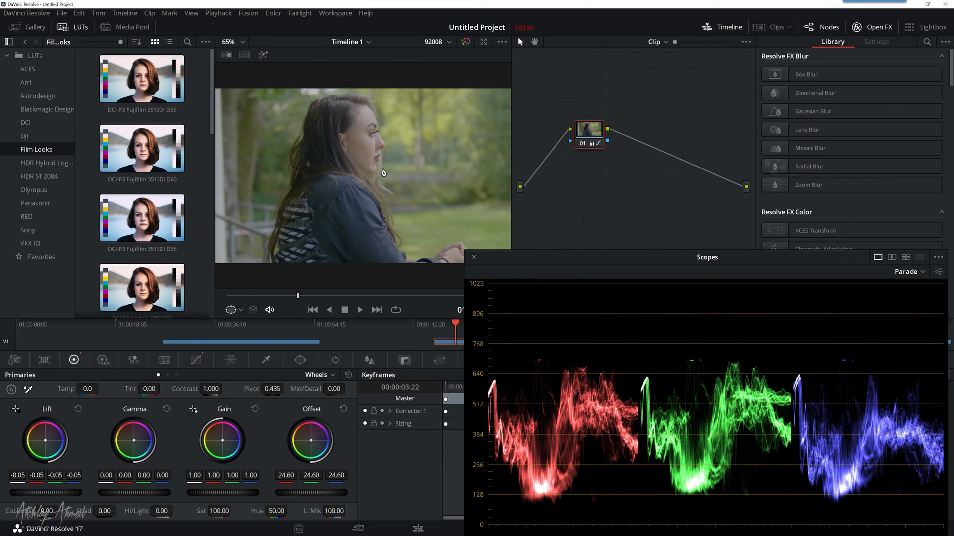
{"action": "left_click_drag", "start_coordinate": [225, 510], "coordinate": [235, 511]}
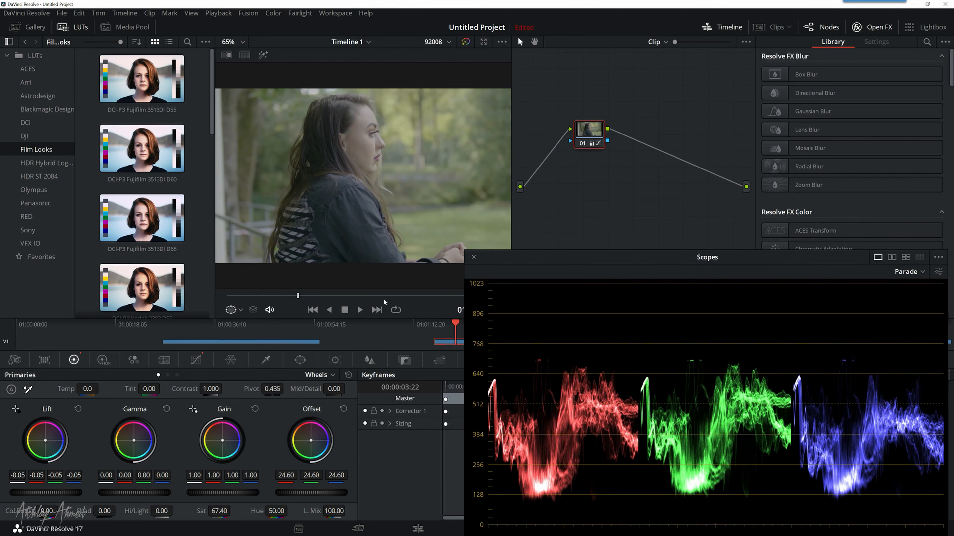
Step: Toggle the grade bypass on and off repeatedly to compare the second clip with and without its correction
{"action": "left_click", "coordinate": [465, 42]}
{"action": "left_click", "coordinate": [465, 42]}
{"action": "left_click", "coordinate": [466, 41]}
{"action": "left_click", "coordinate": [466, 42]}
{"action": "left_click", "coordinate": [466, 42]}
{"action": "left_click", "coordinate": [466, 42]}
{"action": "left_click", "coordinate": [466, 41]}
{"action": "left_click", "coordinate": [466, 42]}
Step: Set the scopes back to Waveform and reset the grade of node 01 on the second clip
{"action": "left_click", "coordinate": [909, 275]}
{"action": "left_click", "coordinate": [908, 293]}
{"action": "left_click", "coordinate": [909, 274]}
{"action": "left_click", "coordinate": [904, 299]}
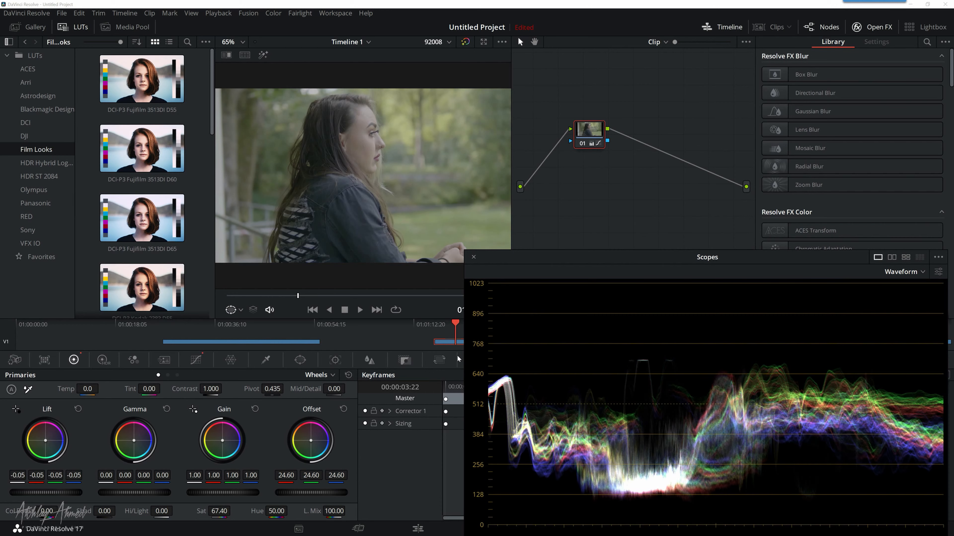
{"action": "right_click", "coordinate": [599, 134]}
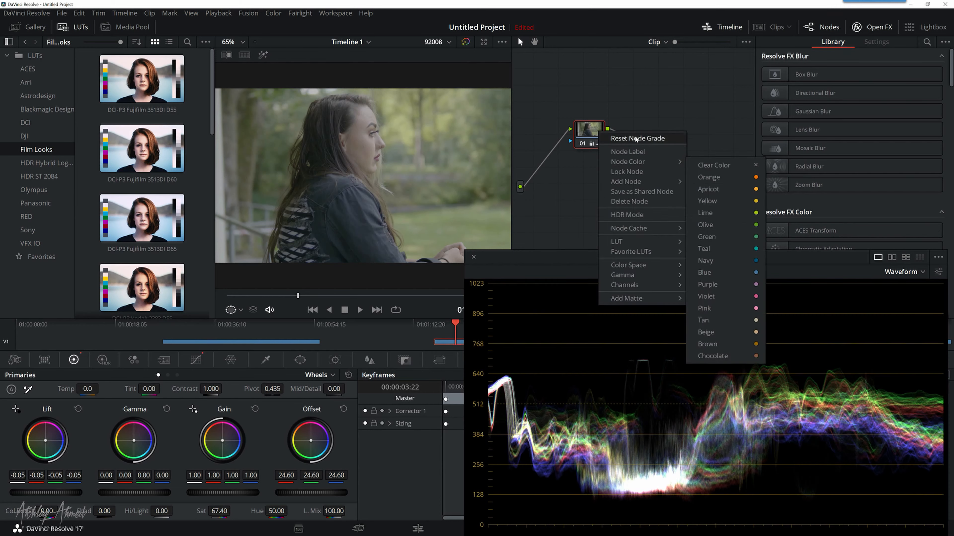
{"action": "left_click", "coordinate": [635, 137]}
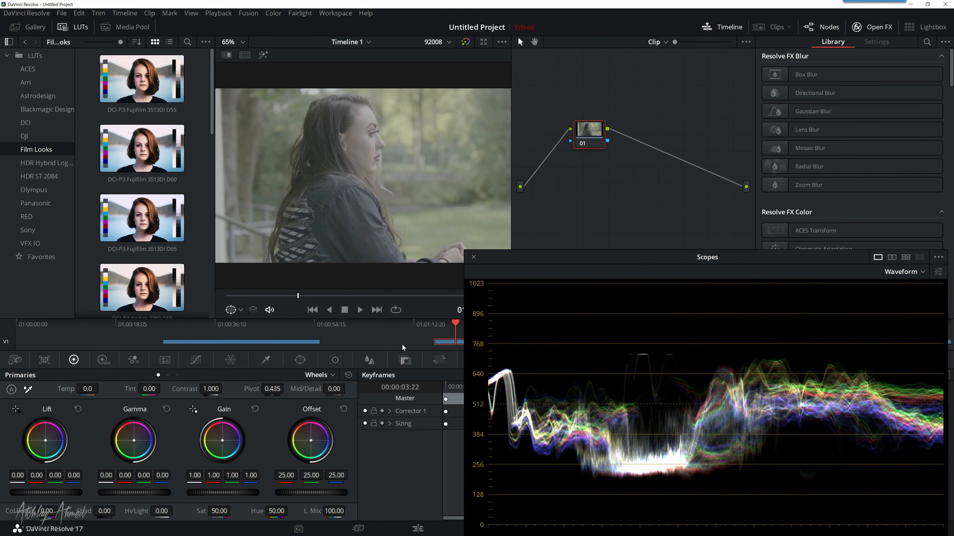
Step: On the Edit page, move the scopes off the timeline and place the playhead on the third clip at 01:01:52:12
{"action": "left_click", "coordinate": [418, 529]}
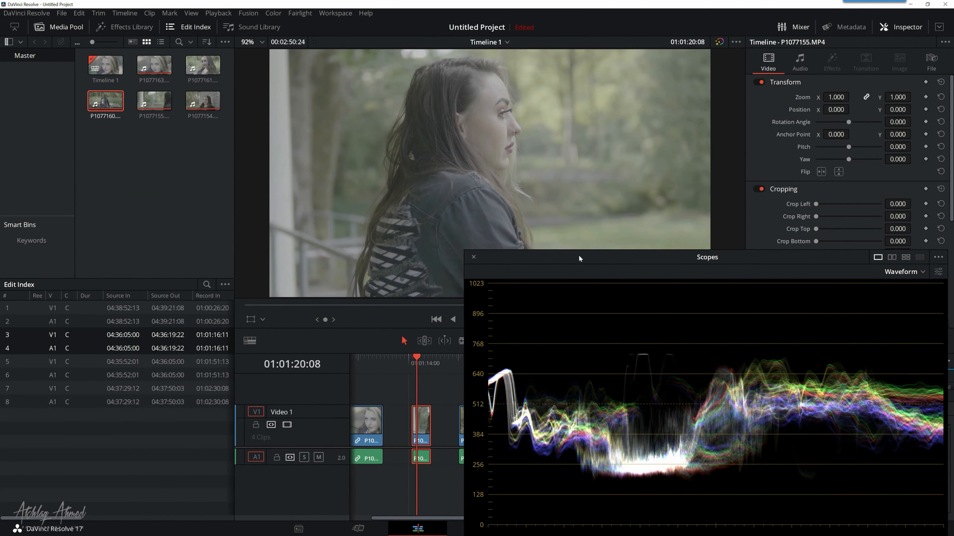
{"action": "left_click_drag", "start_coordinate": [578, 256], "coordinate": [713, 345]}
{"action": "left_click_drag", "start_coordinate": [470, 360], "coordinate": [472, 359]}
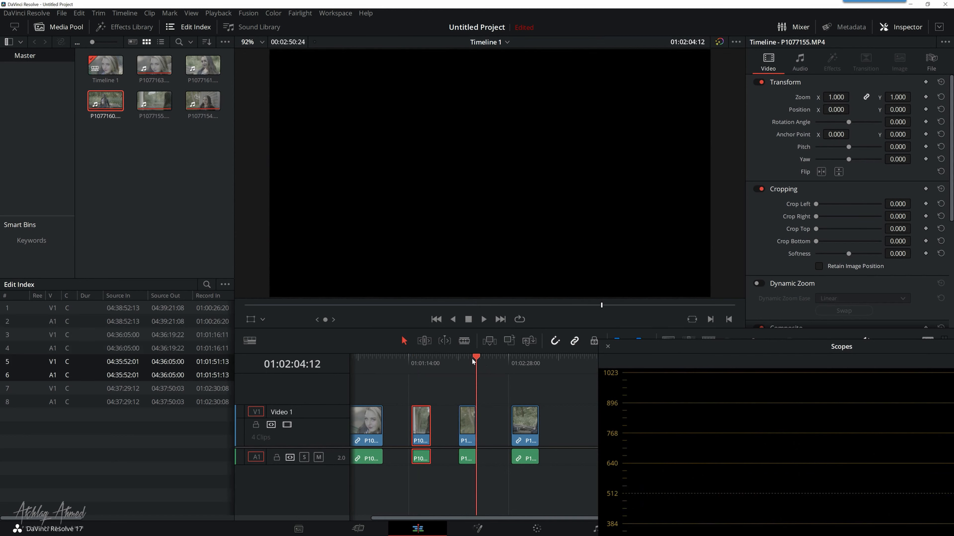
{"action": "key", "text": "Up"}
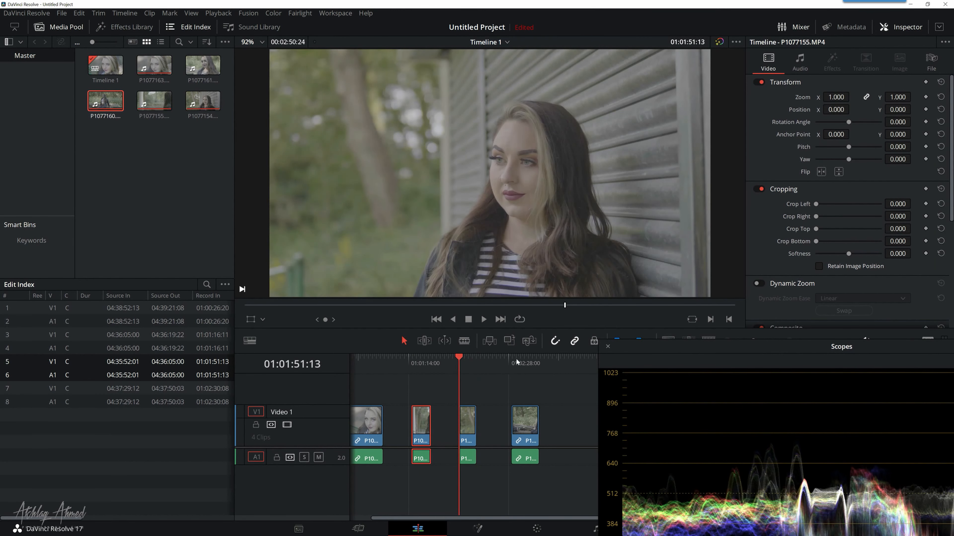
{"action": "left_click", "coordinate": [525, 362]}
{"action": "left_click_drag", "start_coordinate": [525, 362], "coordinate": [471, 361]}
{"action": "left_click", "coordinate": [485, 319]}
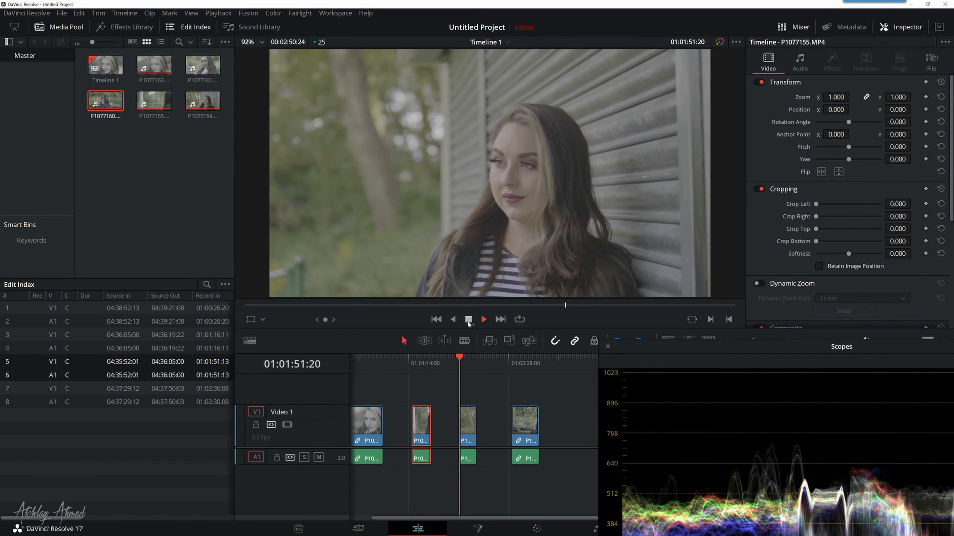
{"action": "left_click", "coordinate": [468, 319]}
Step: Open the third clip on the Color page and move the scopes window to show more of the waveform
{"action": "left_click_drag", "start_coordinate": [662, 343], "coordinate": [663, 307]}
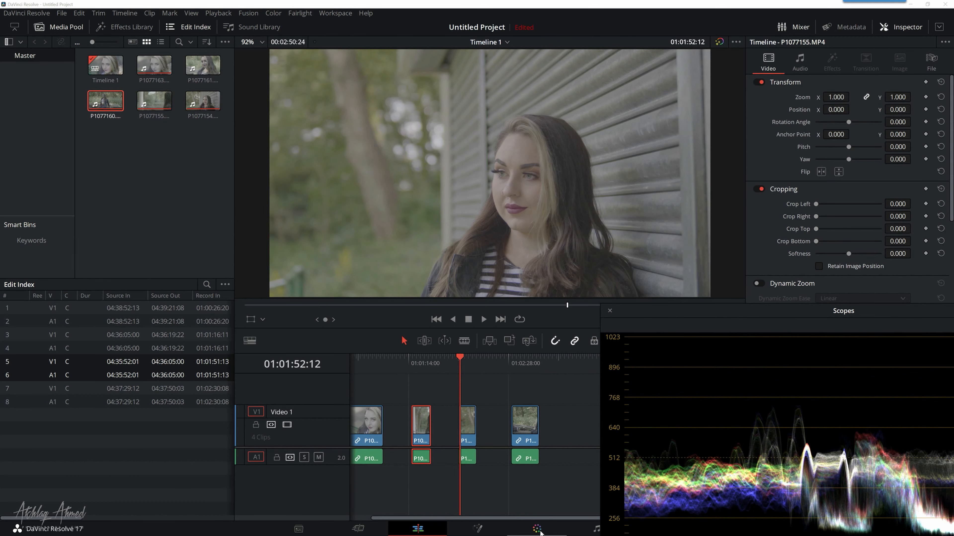
{"action": "left_click", "coordinate": [542, 532]}
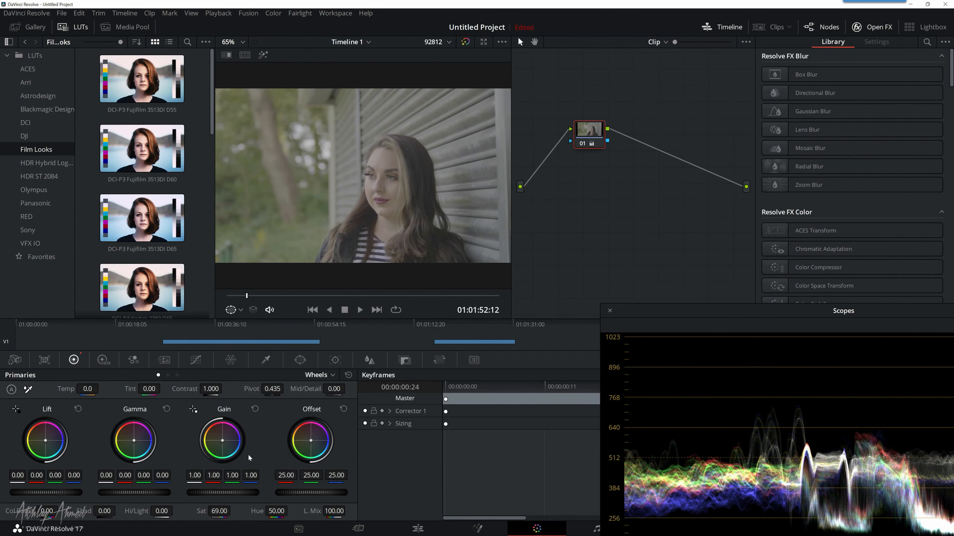
{"action": "left_click_drag", "start_coordinate": [720, 309], "coordinate": [706, 280]}
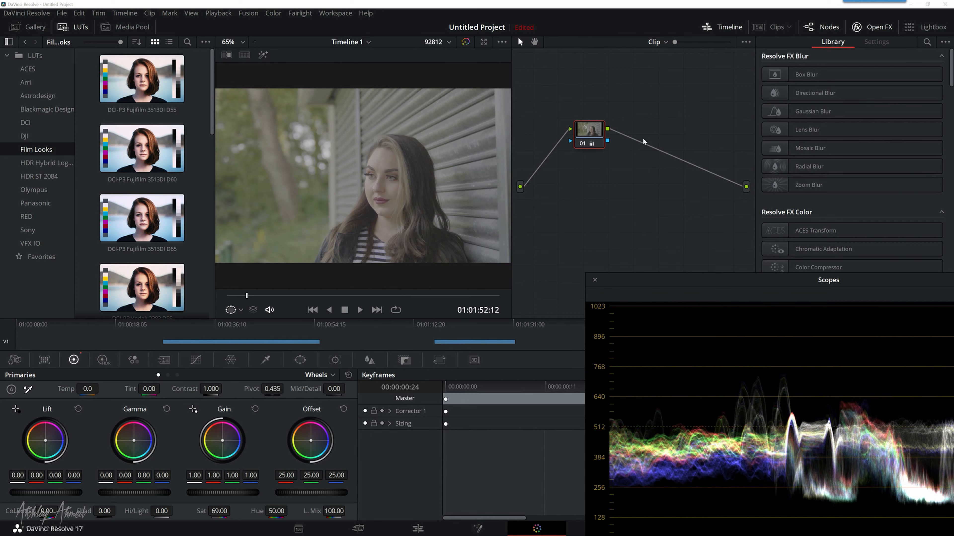
Step: Add a corrector node after node 01 on the third clip and space it further along the node chain
{"action": "right_click", "coordinate": [638, 150]}
{"action": "mouse_move", "coordinate": [657, 170]}
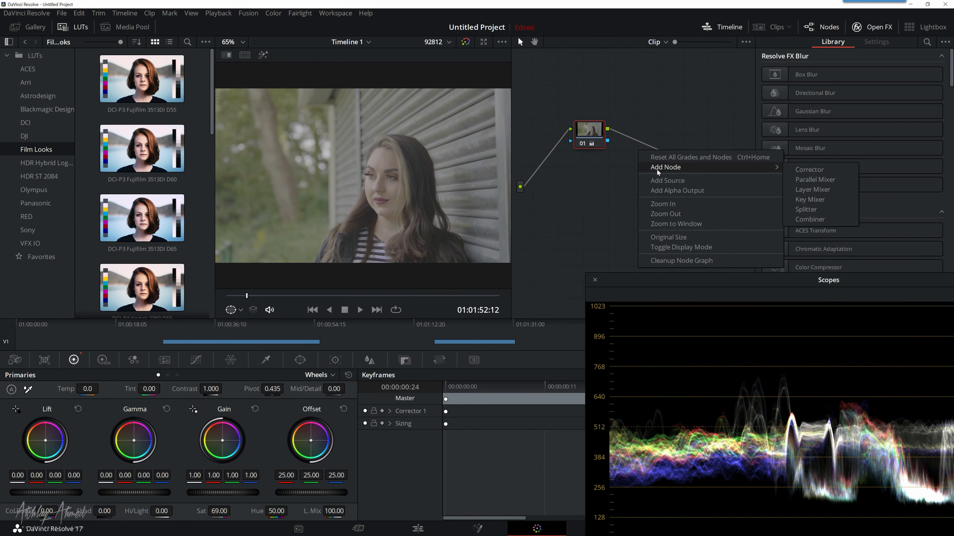
{"action": "left_click", "coordinate": [807, 170]}
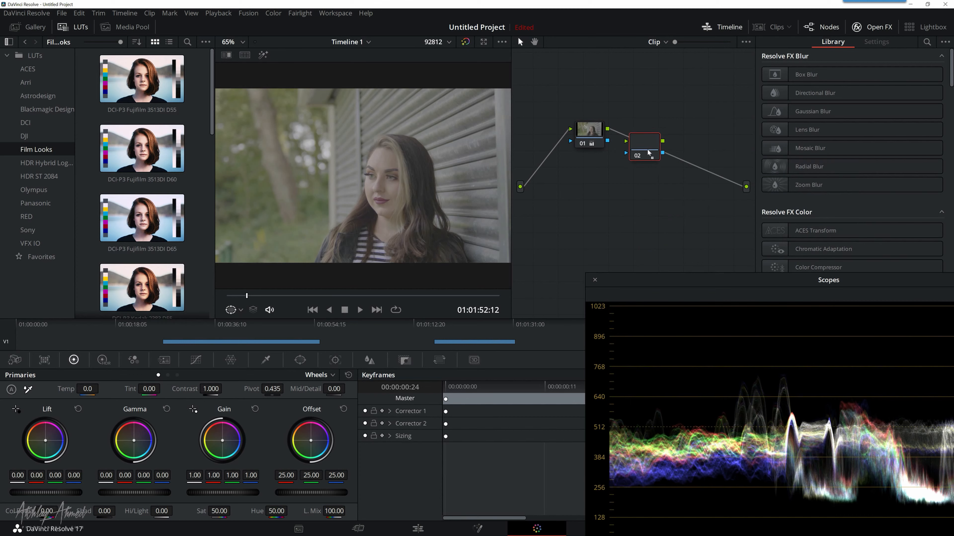
{"action": "left_click", "coordinate": [654, 153]}
{"action": "left_click_drag", "start_coordinate": [651, 152], "coordinate": [658, 146]}
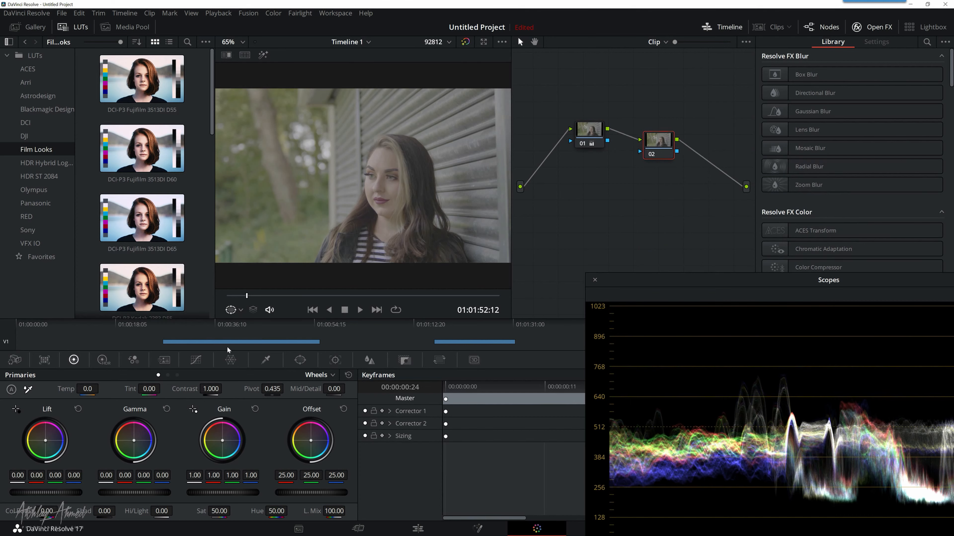
Step: Lower node 02's master Lift to -0.03 and move the scopes window to show the full waveform scale
{"action": "left_click_drag", "start_coordinate": [47, 496], "coordinate": [38, 496]}
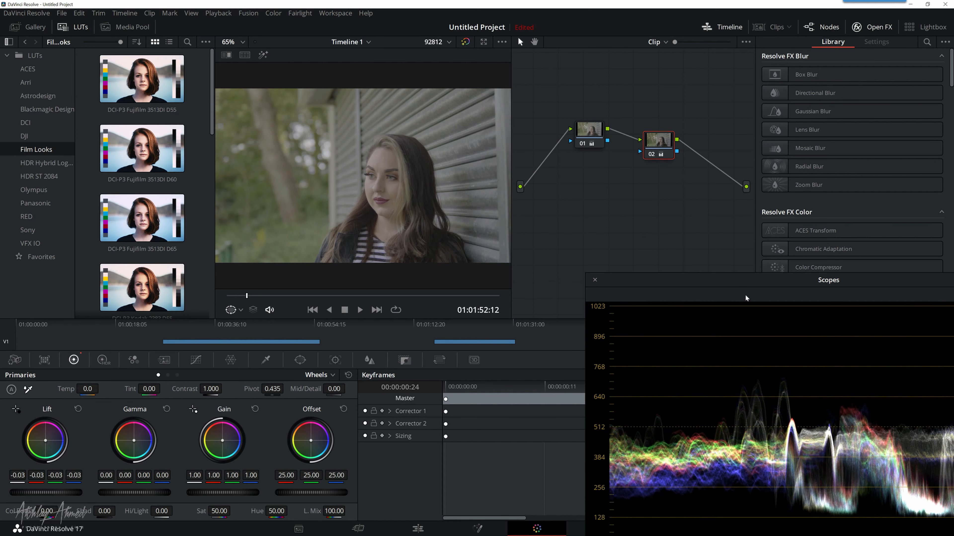
{"action": "left_click_drag", "start_coordinate": [744, 284], "coordinate": [660, 225]}
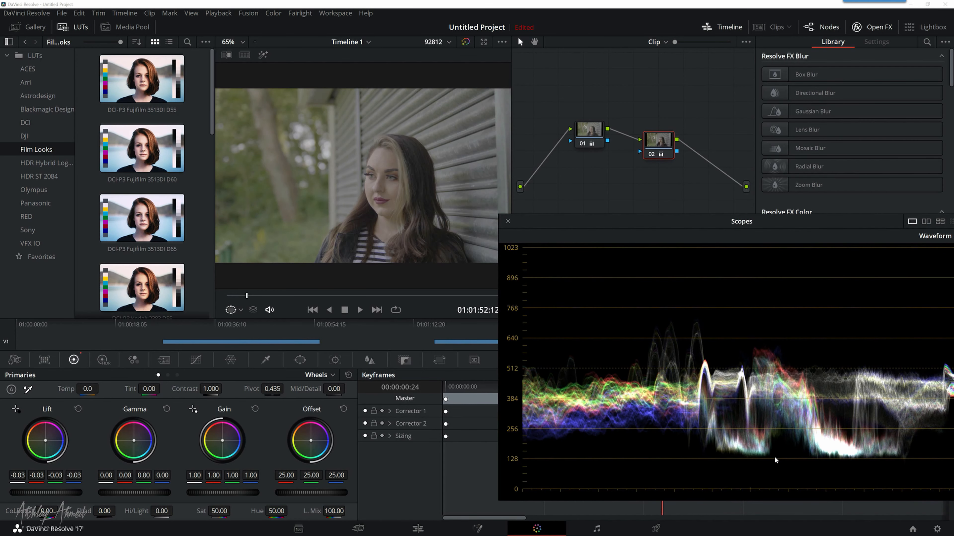
Step: Check the third clip in the Waveform, Parade and Vectorscope scopes, ending on Parade
{"action": "left_click", "coordinate": [935, 236]}
{"action": "left_click", "coordinate": [917, 263]}
{"action": "left_click", "coordinate": [935, 236]}
{"action": "left_click", "coordinate": [938, 254]}
{"action": "left_click", "coordinate": [935, 236]}
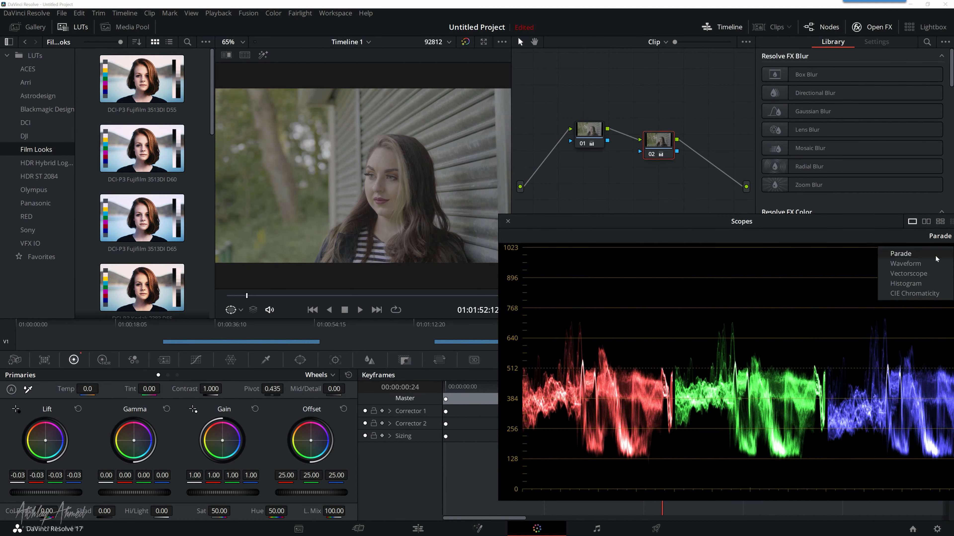
{"action": "left_click", "coordinate": [916, 273]}
{"action": "left_click", "coordinate": [923, 237]}
{"action": "left_click", "coordinate": [922, 251]}
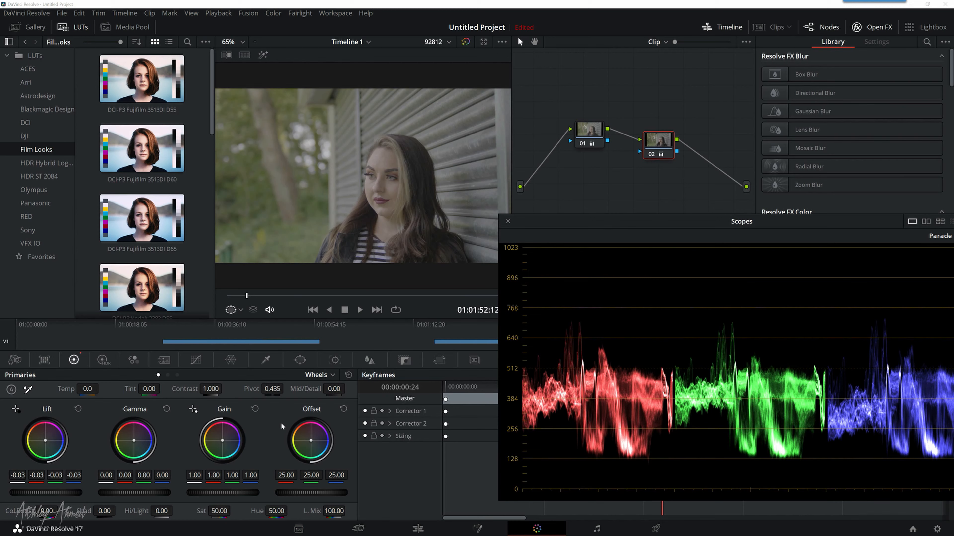
Step: Raise node 02's master Gain to 1.13 and reposition the scopes window to uncover the viewer
{"action": "left_click_drag", "start_coordinate": [223, 493], "coordinate": [252, 492]}
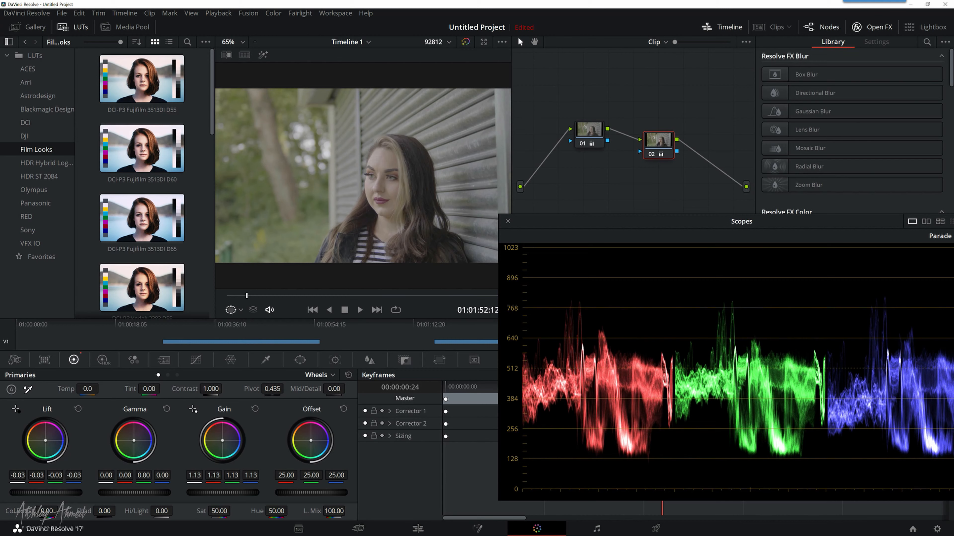
{"action": "left_click_drag", "start_coordinate": [837, 228], "coordinate": [772, 229]}
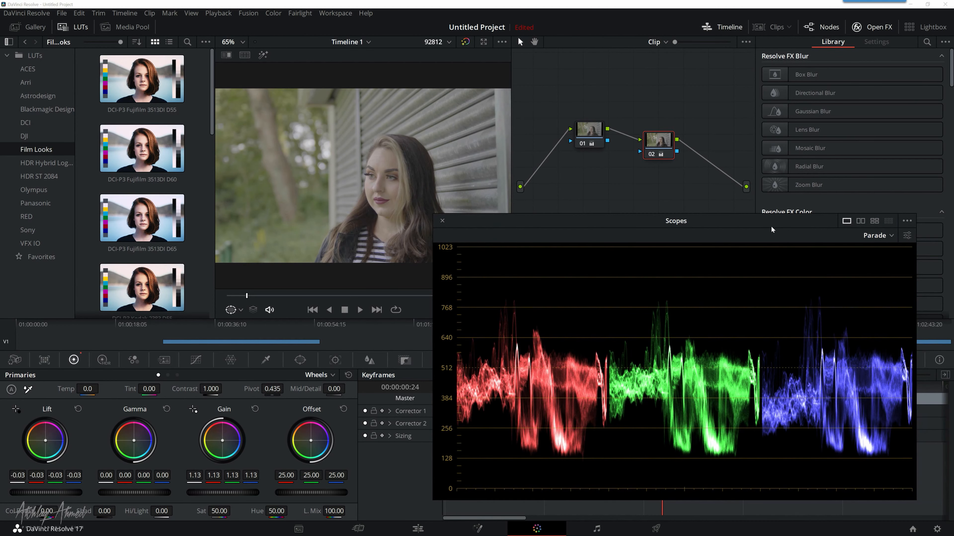
{"action": "left_click_drag", "start_coordinate": [499, 225], "coordinate": [574, 215]}
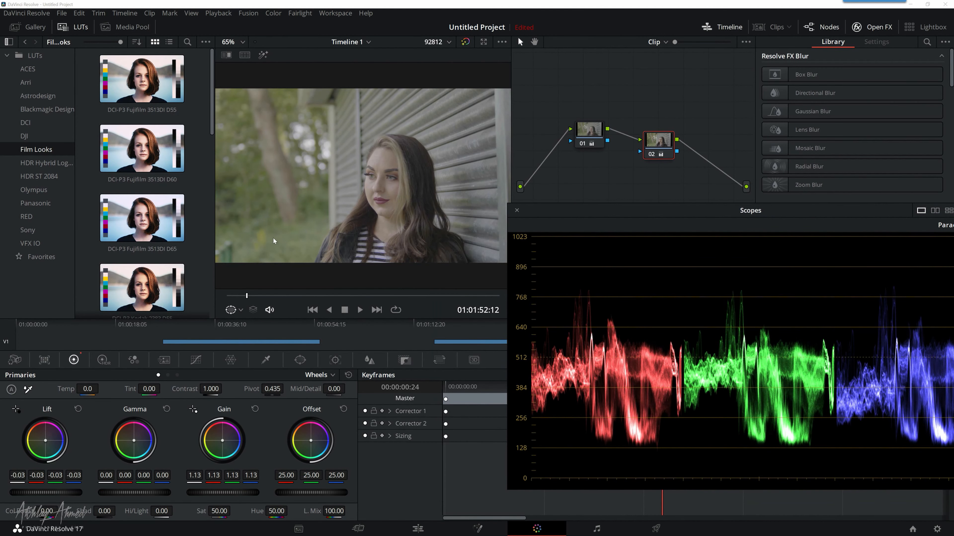
Step: Place the playhead at 01:01:56:04 in the third clip and set node 02's saturation to 59.80
{"action": "left_click_drag", "start_coordinate": [288, 297], "coordinate": [353, 295]}
{"action": "left_click", "coordinate": [325, 296]}
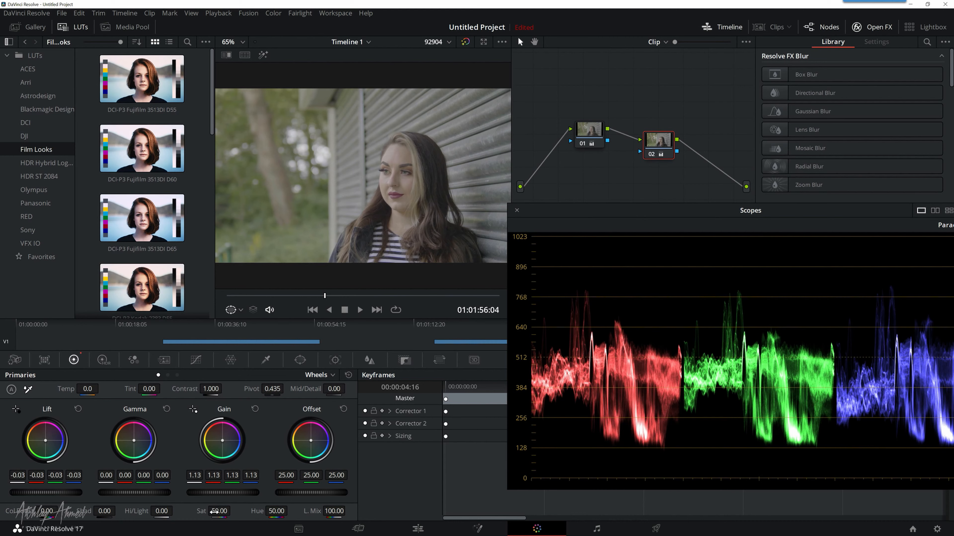
{"action": "left_click_drag", "start_coordinate": [219, 511], "coordinate": [233, 510]}
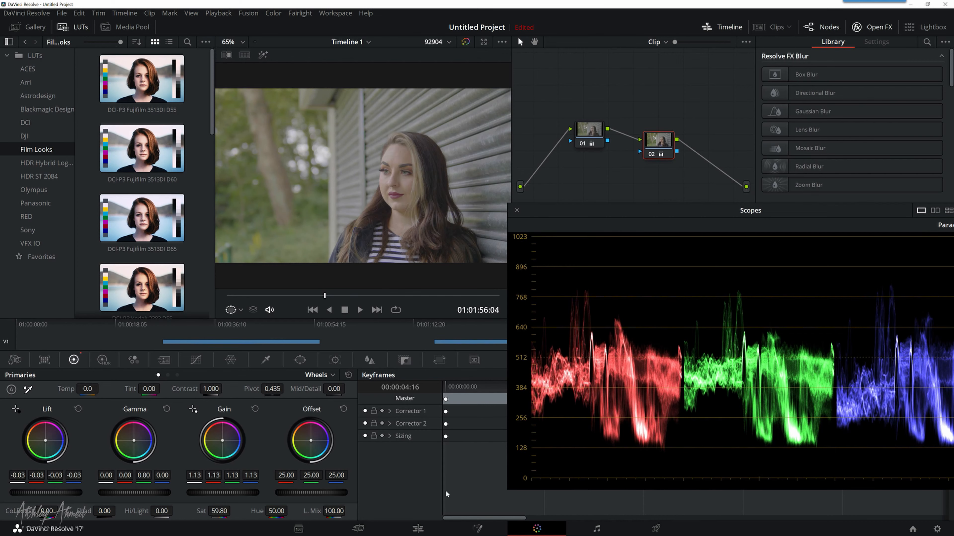
{"action": "left_click_drag", "start_coordinate": [824, 217], "coordinate": [816, 220]}
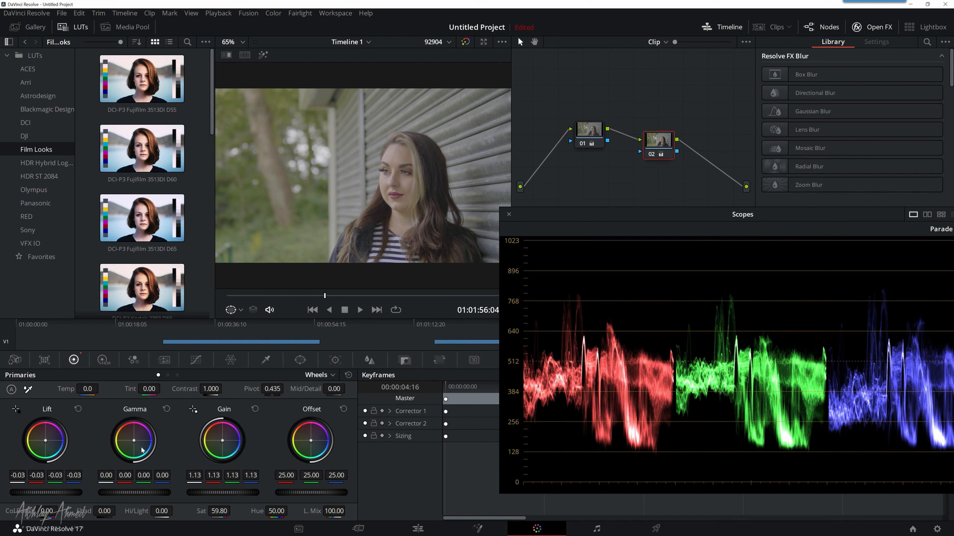
Step: Try a slight Gamma tint, return it to neutral, and shift node 02's Offset balance to 22.45 red, 24.35 green and 24.17 blue
{"action": "left_click_drag", "start_coordinate": [136, 440], "coordinate": [143, 447]}
{"action": "mouse_move", "coordinate": [135, 442]}
{"action": "left_mouse_down"}
{"action": "mouse_move", "coordinate": [142, 448]}
{"action": "mouse_move", "coordinate": [133, 441]}
{"action": "left_mouse_up"}
{"action": "left_click_drag", "start_coordinate": [311, 441], "coordinate": [310, 441]}
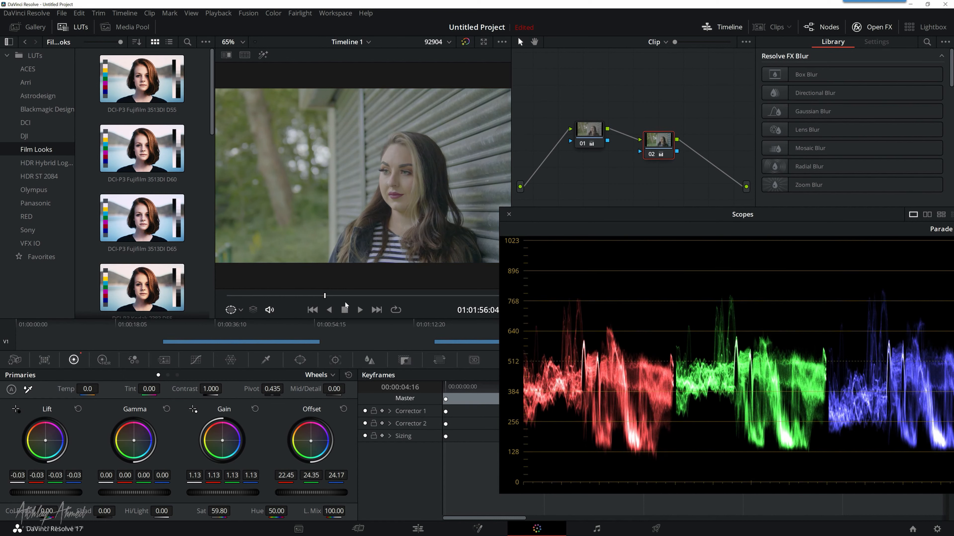
Step: Compare the third clip with and without its grade at 01:01:56:02
{"action": "mouse_move", "coordinate": [325, 295]}
{"action": "left_mouse_down"}
{"action": "mouse_move", "coordinate": [413, 299]}
{"action": "mouse_move", "coordinate": [298, 299]}
{"action": "mouse_move", "coordinate": [323, 299]}
{"action": "left_mouse_up"}
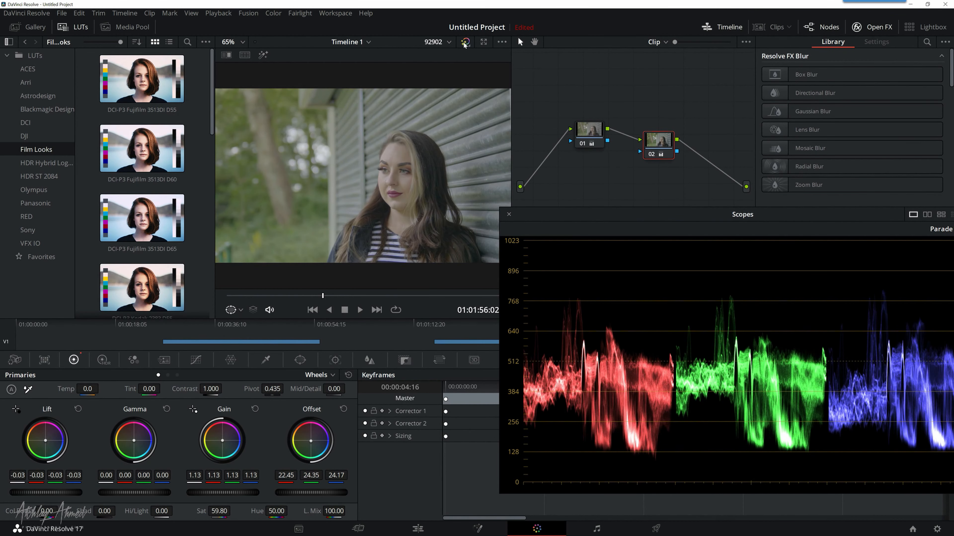
{"action": "left_click", "coordinate": [465, 42]}
{"action": "left_click", "coordinate": [464, 43]}
Step: On the Edit page, place the playhead on the fourth clip at 01:02:44:07 and arrange the scopes window beside the timeline clips
{"action": "left_click", "coordinate": [417, 529]}
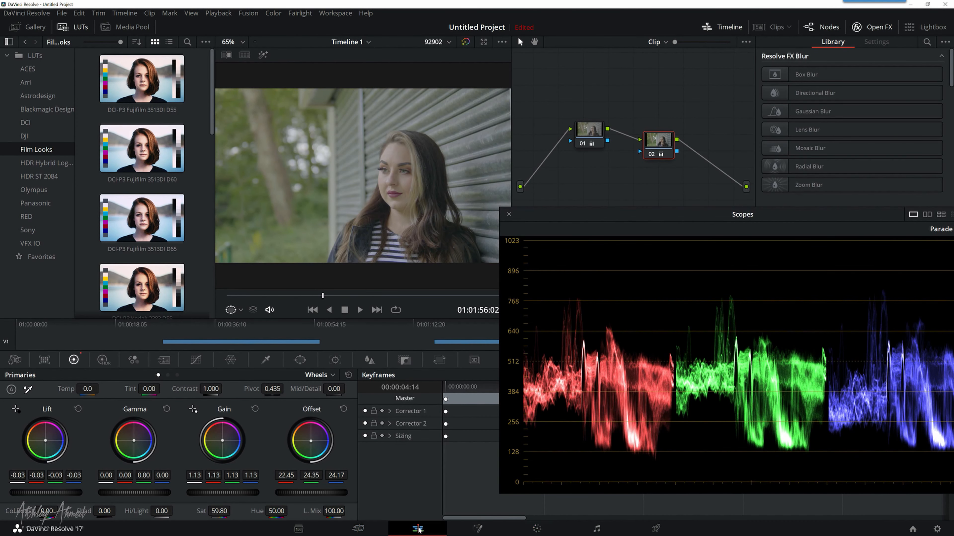
{"action": "left_click_drag", "start_coordinate": [629, 235], "coordinate": [712, 265]}
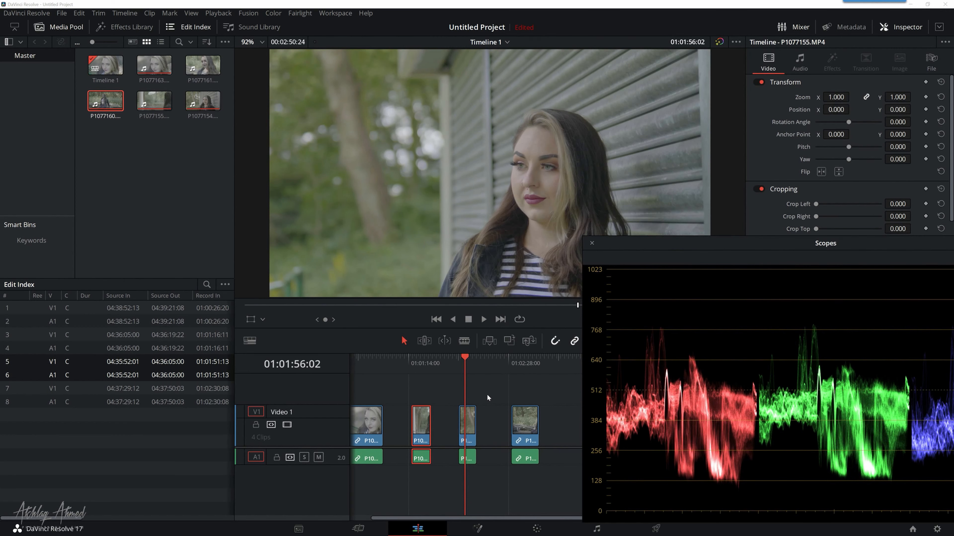
{"action": "left_click", "coordinate": [533, 359]}
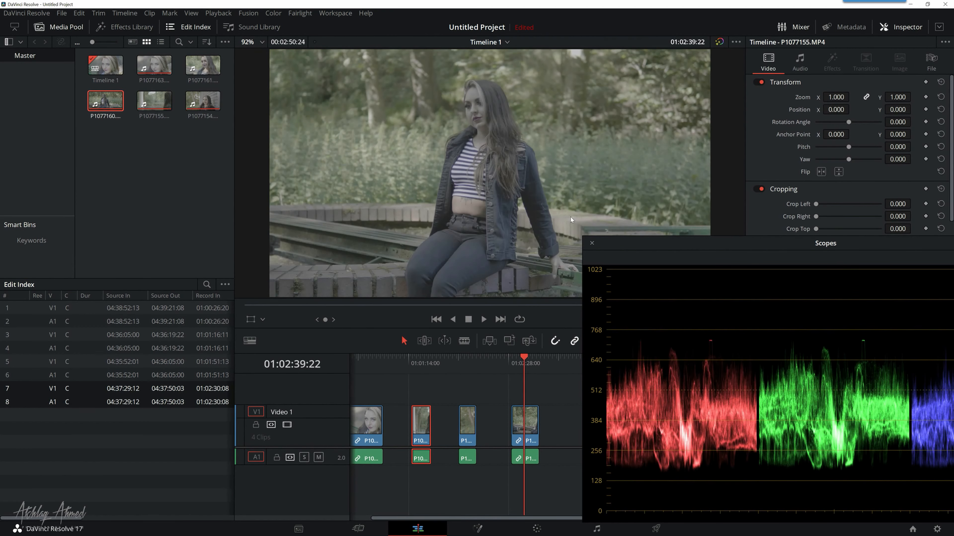
{"action": "left_click_drag", "start_coordinate": [524, 356], "coordinate": [530, 357]}
{"action": "left_click_drag", "start_coordinate": [665, 245], "coordinate": [613, 245]}
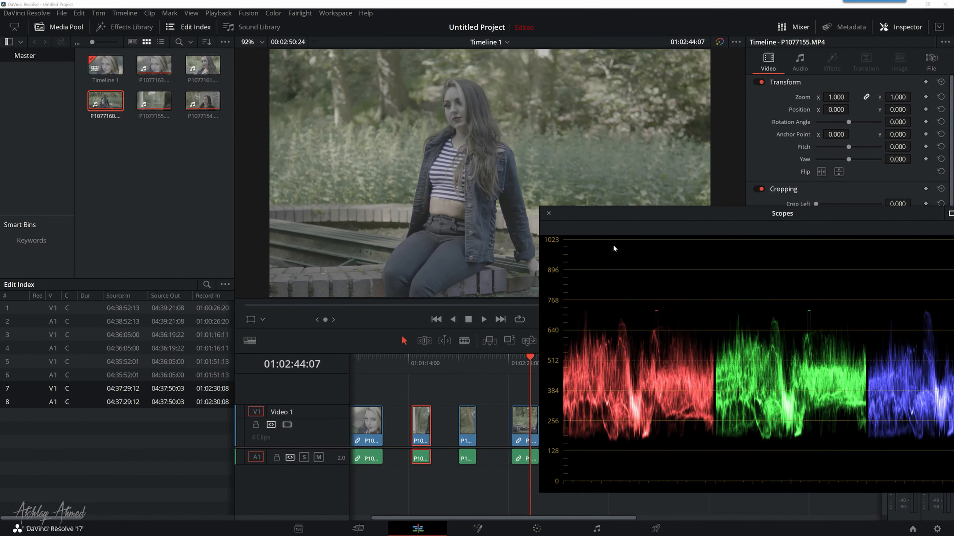
Step: Open the fourth clip on the Color page and lower node 01's master Lift to -0.05, with the whole parade in view
{"action": "left_click", "coordinate": [537, 528]}
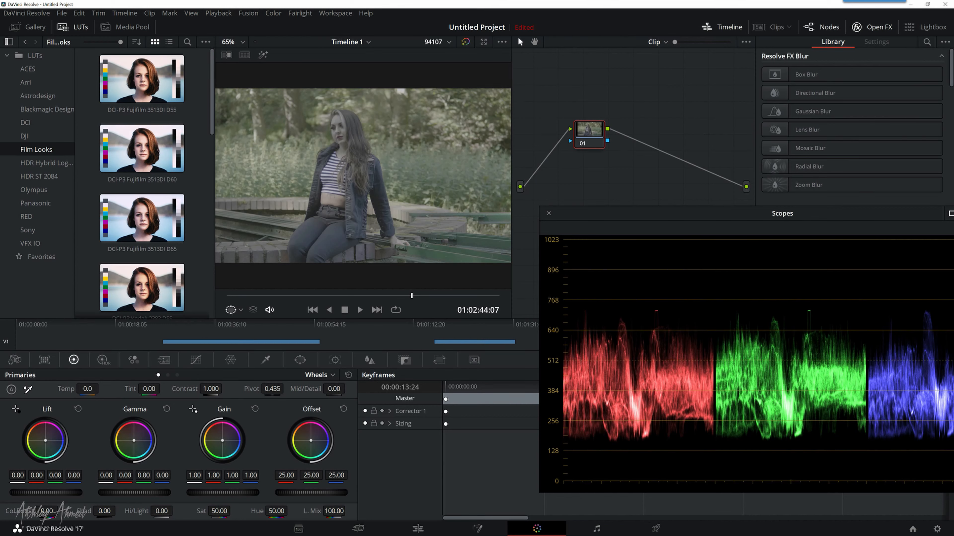
{"action": "left_click_drag", "start_coordinate": [45, 492], "coordinate": [27, 492]}
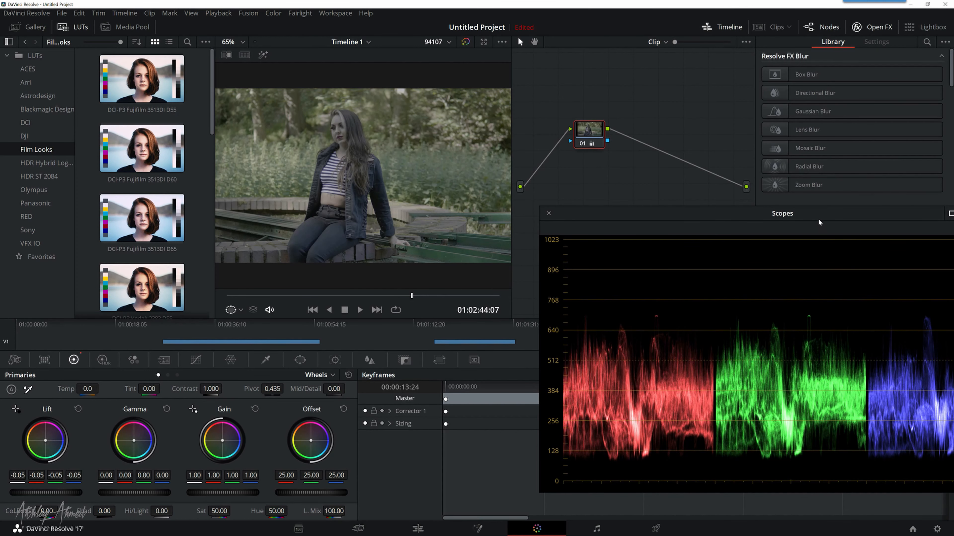
{"action": "left_click_drag", "start_coordinate": [819, 220], "coordinate": [729, 220]}
Step: Examine the fourth clip's levels in the Waveform, Vectorscope and Parade scopes, ending on Waveform
{"action": "left_click", "coordinate": [895, 230]}
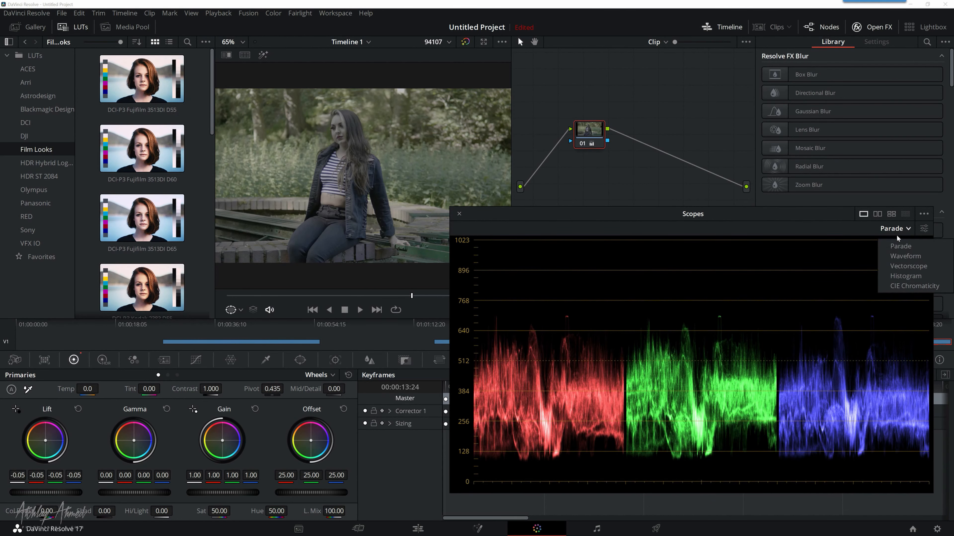
{"action": "left_click", "coordinate": [898, 256]}
{"action": "left_click", "coordinate": [900, 233]}
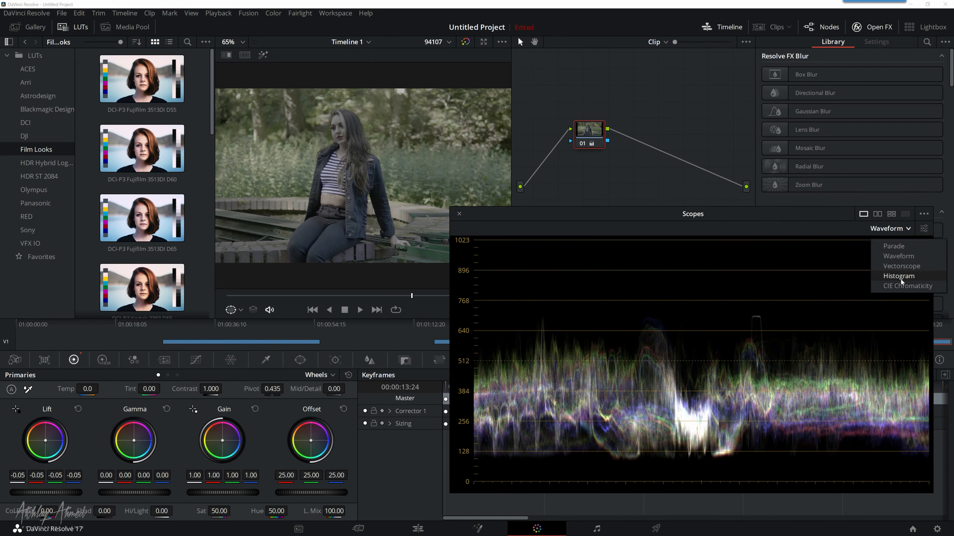
{"action": "left_click", "coordinate": [901, 266]}
{"action": "left_click", "coordinate": [897, 229]}
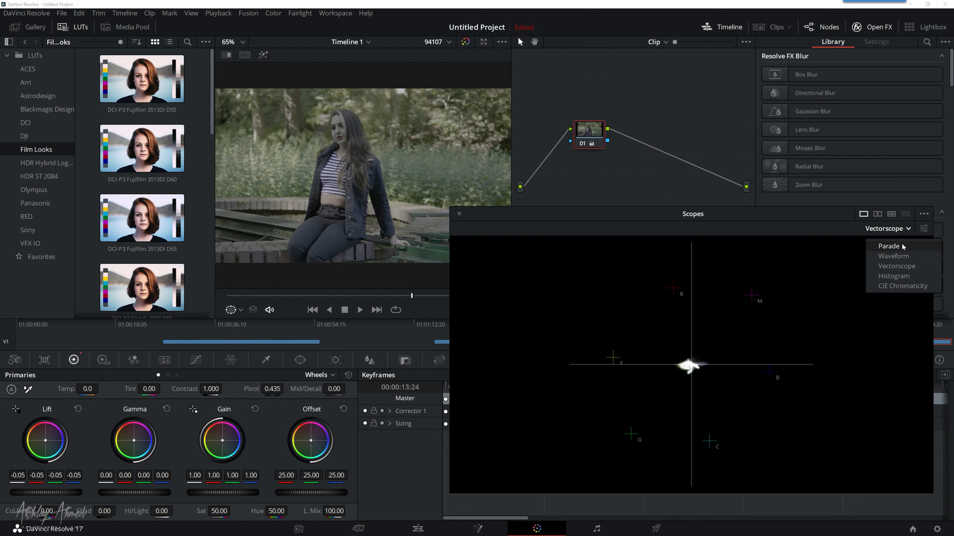
{"action": "left_click", "coordinate": [901, 245]}
{"action": "left_click", "coordinate": [890, 230]}
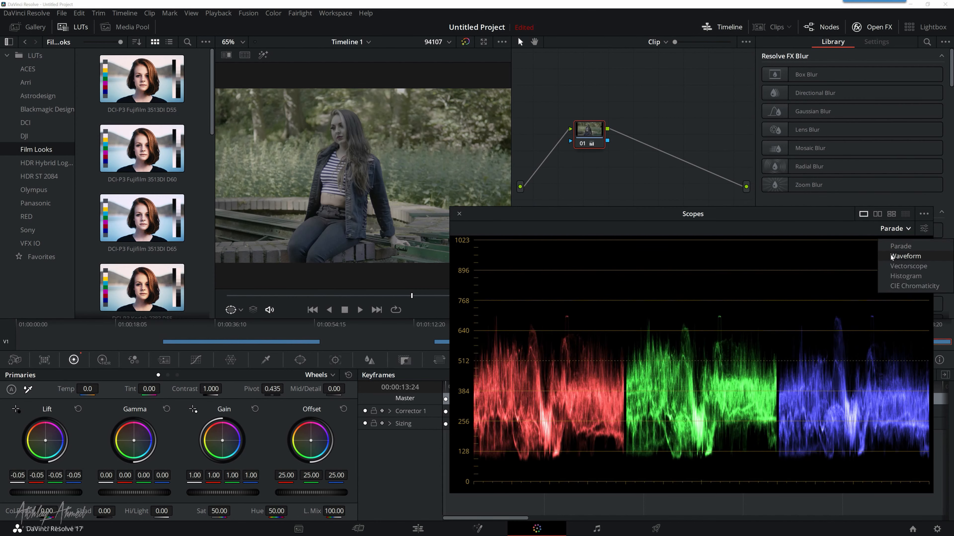
{"action": "left_click", "coordinate": [901, 253]}
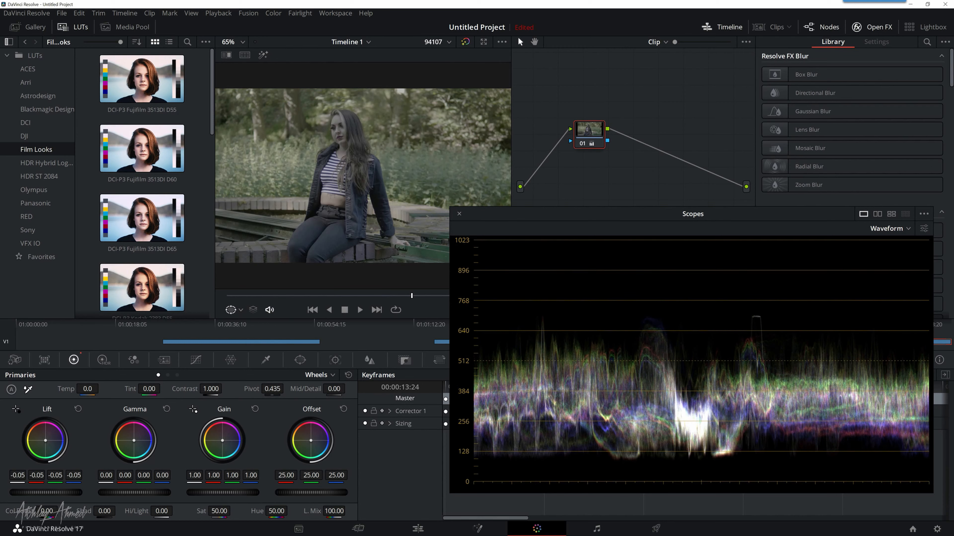
Step: Raise the fourth clip's master Gain to 1.12 and check it in Waveform, Parade and Vectorscope, ending on Parade
{"action": "left_click_drag", "start_coordinate": [222, 492], "coordinate": [244, 492]}
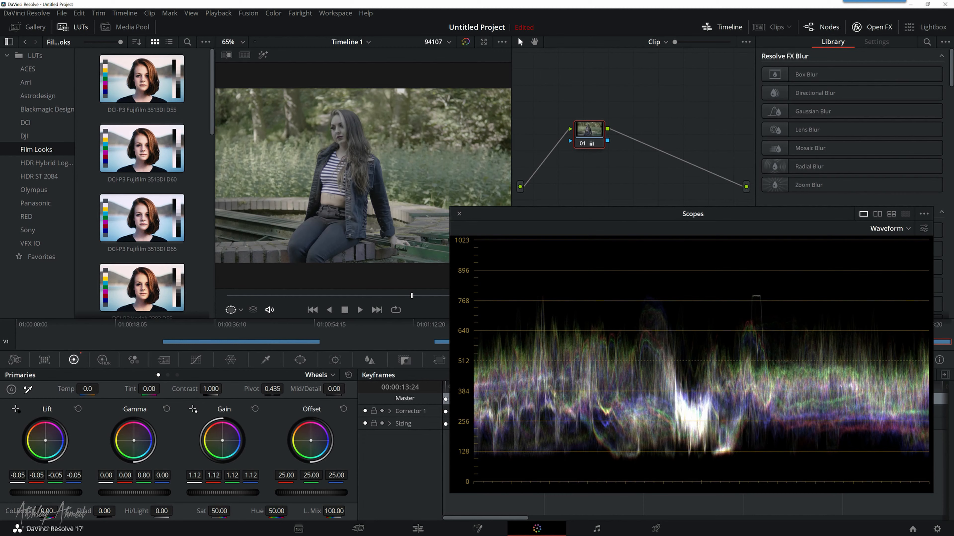
{"action": "left_click", "coordinate": [907, 229]}
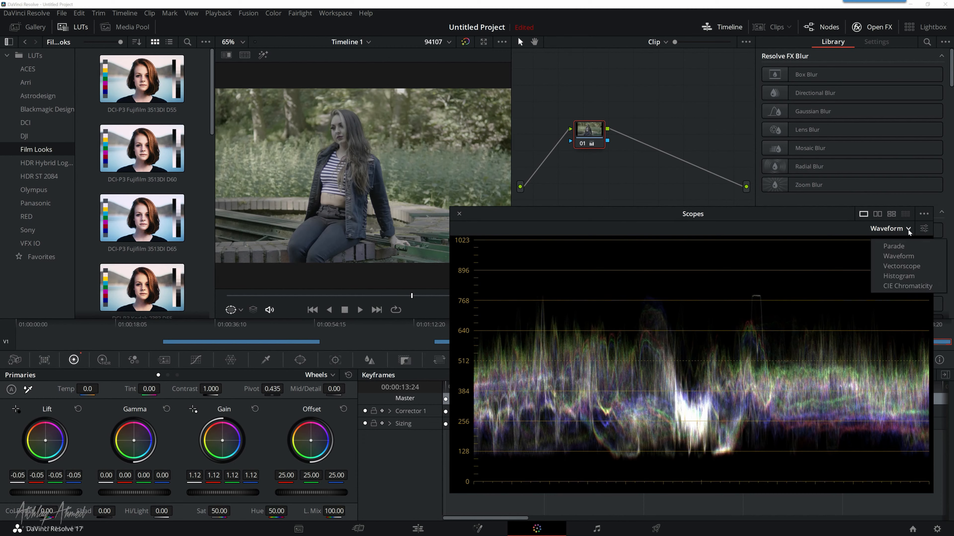
{"action": "left_click", "coordinate": [890, 257]}
{"action": "left_click", "coordinate": [895, 229]}
{"action": "left_click", "coordinate": [900, 246]}
{"action": "left_click", "coordinate": [895, 229]}
{"action": "left_click", "coordinate": [895, 266]}
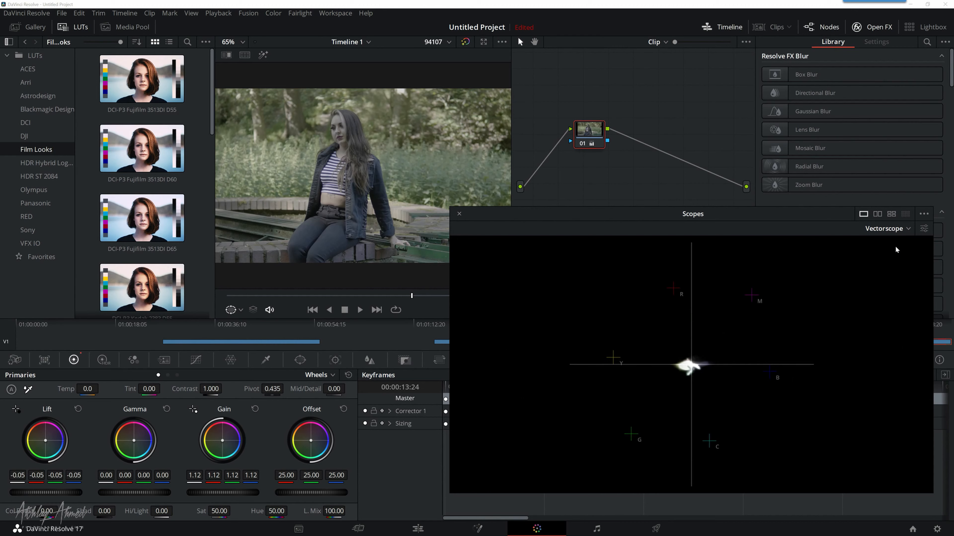
{"action": "left_click", "coordinate": [895, 228]}
{"action": "left_click", "coordinate": [899, 246]}
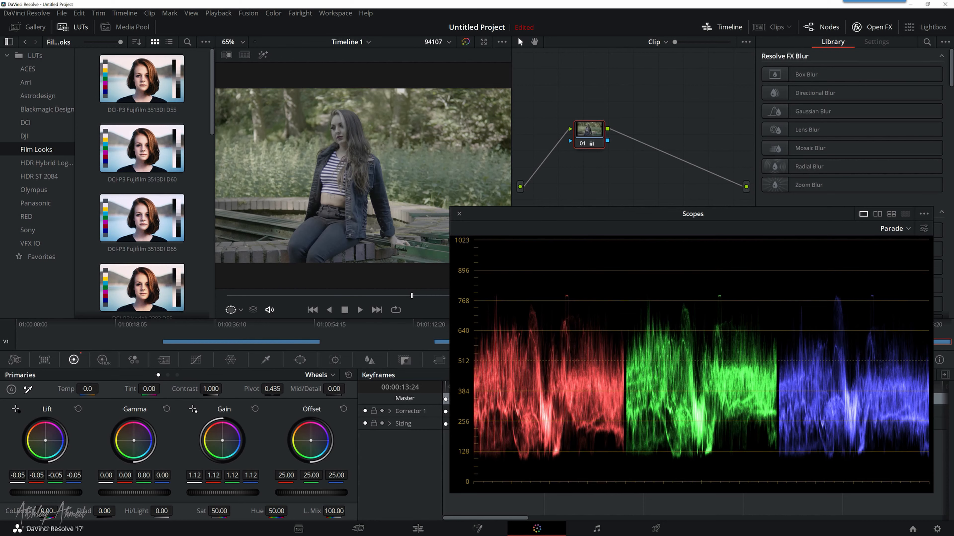
Step: Set the fourth clip's saturation to 72.00 and move the scopes window off the viewer
{"action": "left_click_drag", "start_coordinate": [219, 512], "coordinate": [233, 511]}
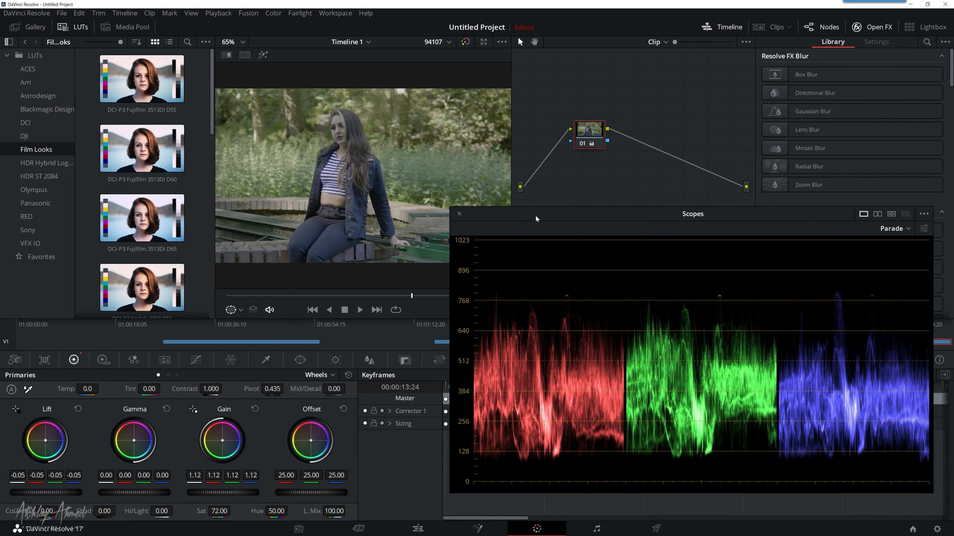
{"action": "left_click_drag", "start_coordinate": [536, 217], "coordinate": [581, 235]}
Step: Scrub to about 01:02:46 in the fourth clip, toggle the grade bypass to compare before and after, and return to about 01:02:44
{"action": "left_click_drag", "start_coordinate": [413, 297], "coordinate": [440, 296]}
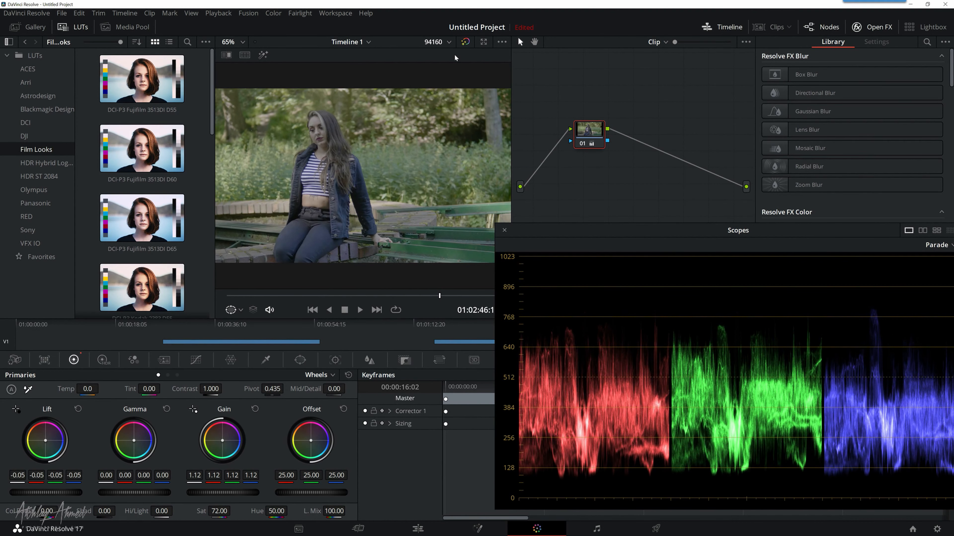
{"action": "left_click", "coordinate": [465, 42]}
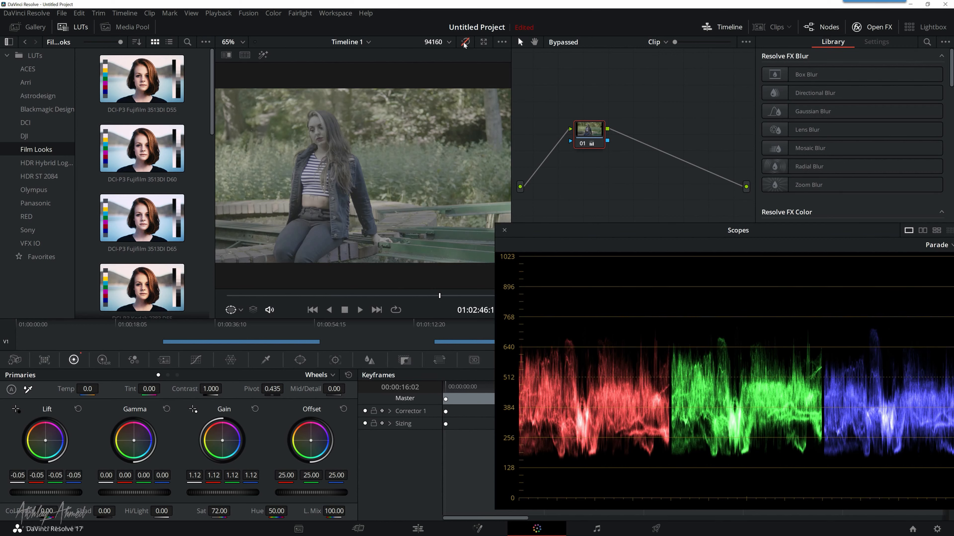
{"action": "left_click", "coordinate": [465, 42]}
{"action": "left_click", "coordinate": [464, 42]}
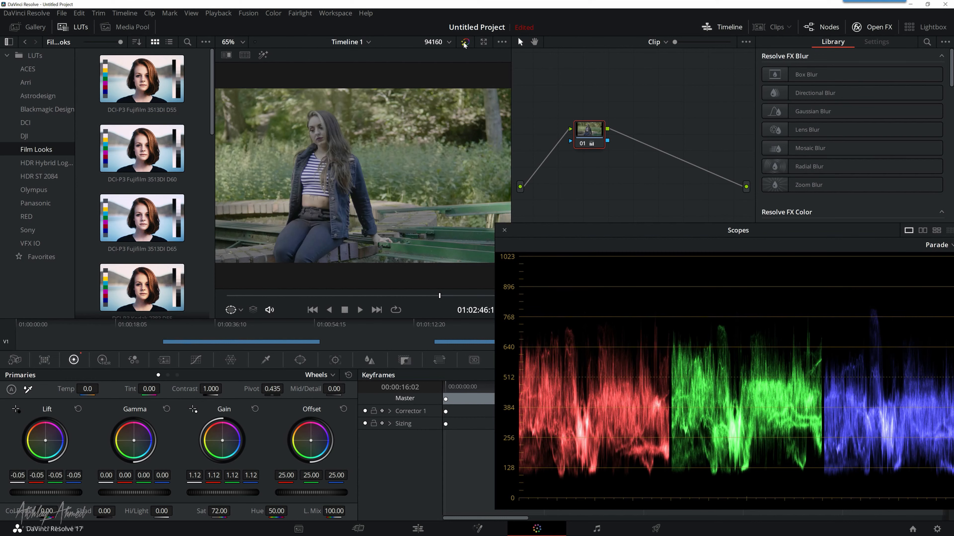
{"action": "left_click", "coordinate": [465, 42]}
{"action": "mouse_move", "coordinate": [421, 297]}
{"action": "left_mouse_down"}
{"action": "mouse_move", "coordinate": [400, 296]}
{"action": "mouse_move", "coordinate": [409, 296]}
{"action": "left_mouse_up"}
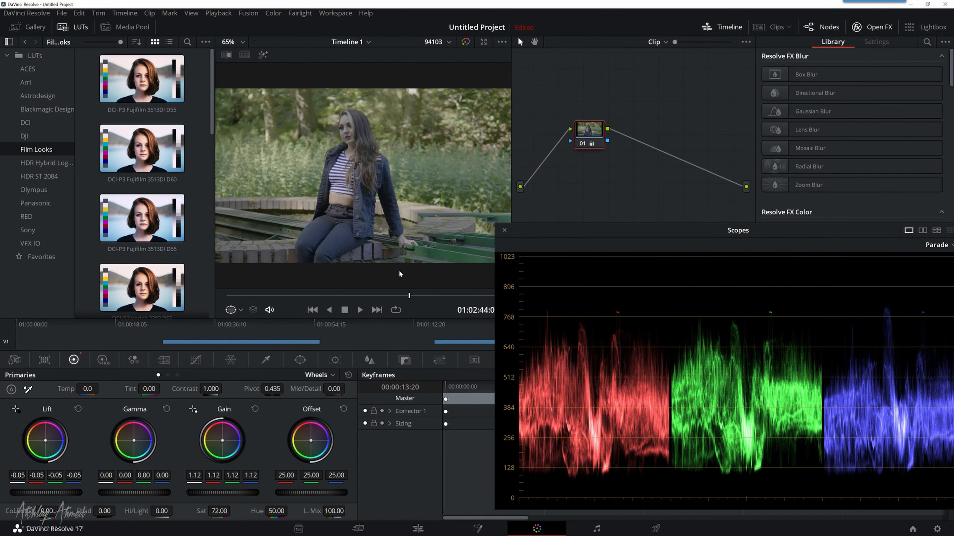
Step: Scrub the fourth clip to about 01:02:44 and review its graded levels in the Waveform, Vectorscope and Parade scopes, ending on Parade
{"action": "left_click_drag", "start_coordinate": [395, 297], "coordinate": [404, 295]}
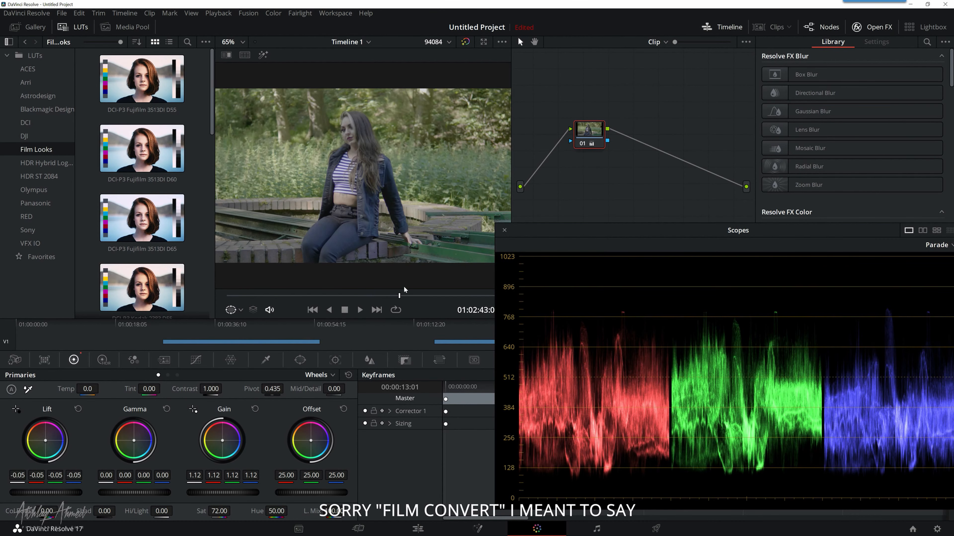
{"action": "left_click_drag", "start_coordinate": [399, 296], "coordinate": [412, 297]}
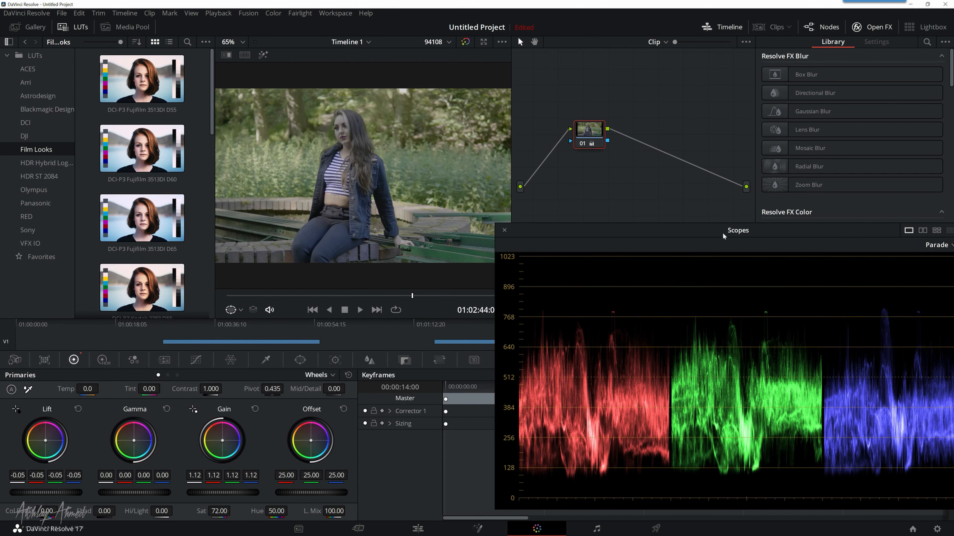
{"action": "left_click_drag", "start_coordinate": [723, 233], "coordinate": [620, 240]}
{"action": "left_click", "coordinate": [836, 252]}
{"action": "left_click", "coordinate": [833, 280]}
{"action": "left_click", "coordinate": [841, 253]}
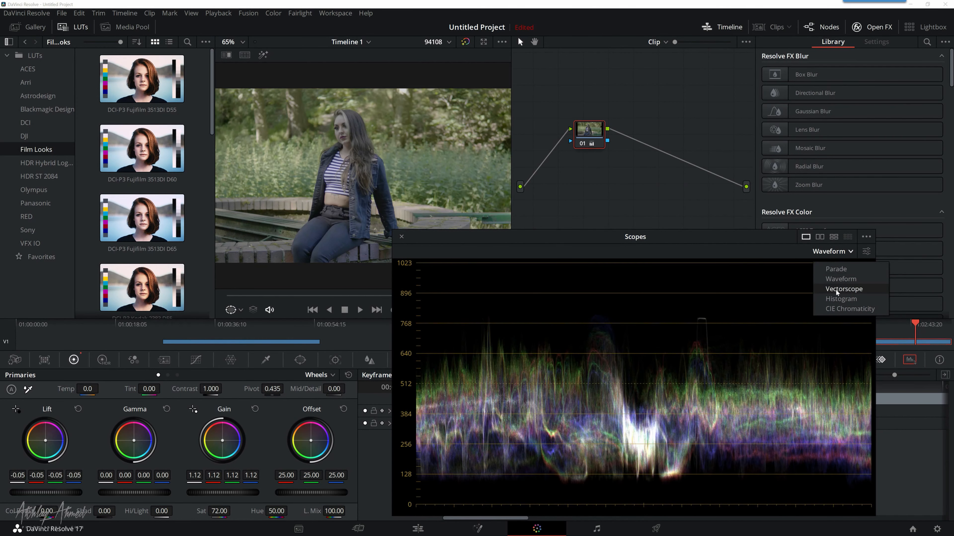
{"action": "left_click", "coordinate": [836, 290]}
{"action": "left_click", "coordinate": [836, 252]}
{"action": "left_click", "coordinate": [835, 269]}
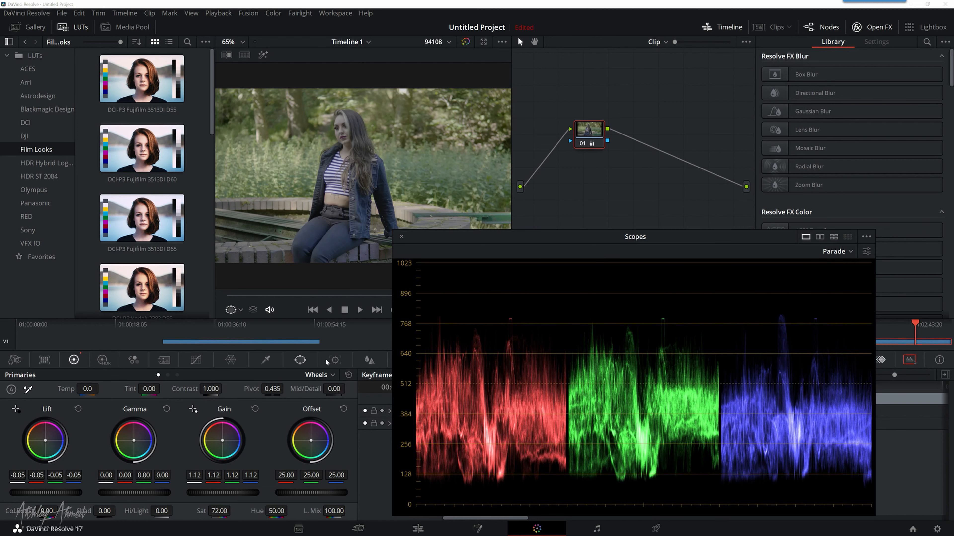
Step: Move the scopes window clear of the viewer and toggle the grade bypass to compare the fourth clip before and after
{"action": "left_click_drag", "start_coordinate": [450, 234], "coordinate": [506, 227]}
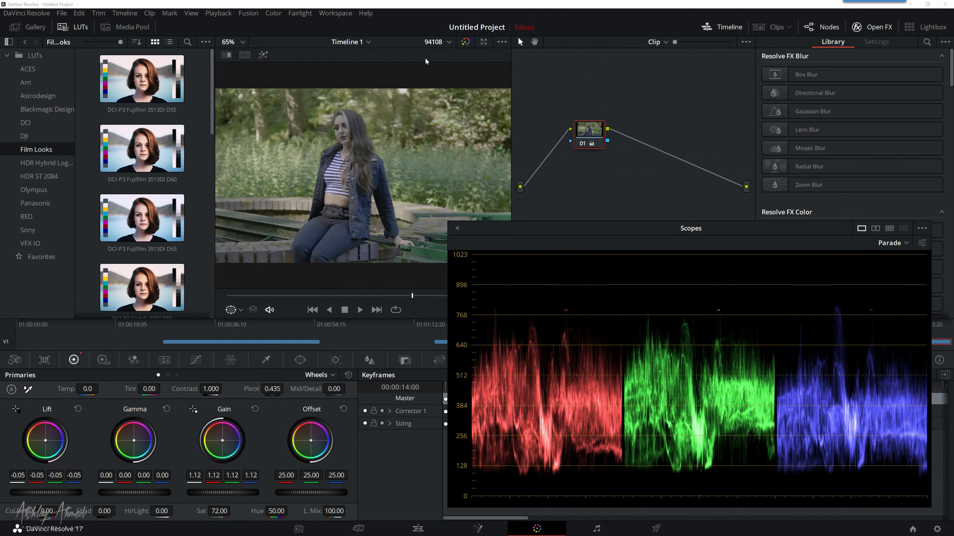
{"action": "left_click", "coordinate": [465, 42]}
{"action": "left_click", "coordinate": [465, 42]}
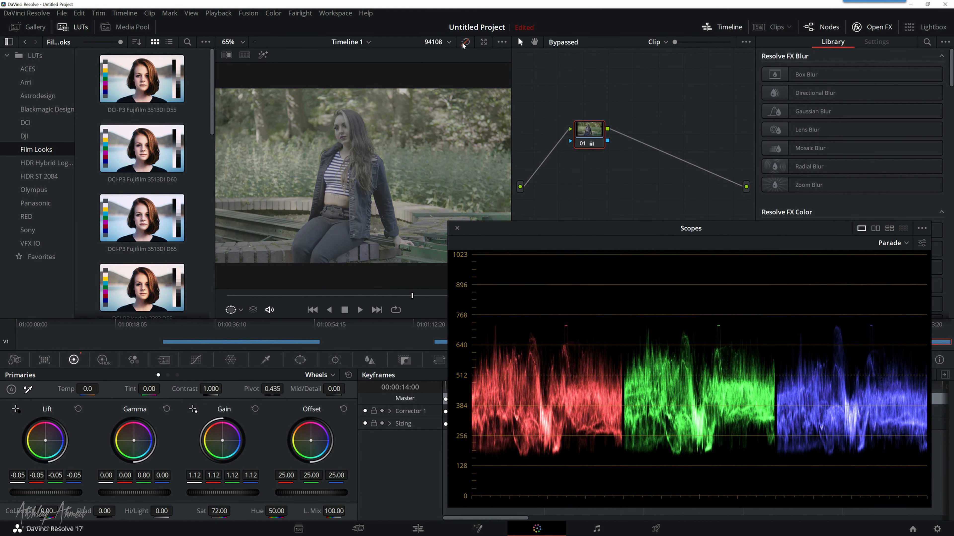